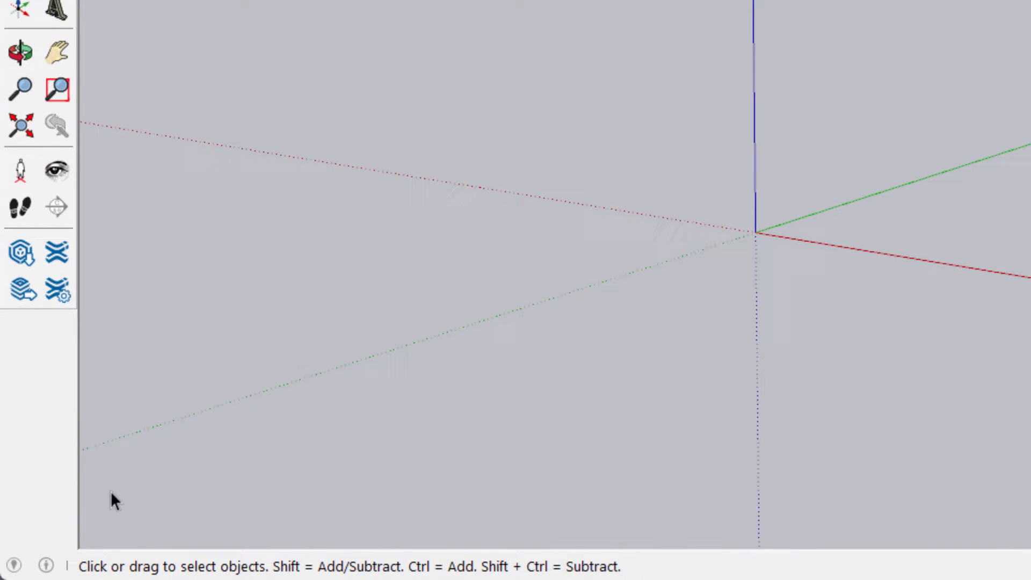
Step: Open the Add Location map from the geo-location settings and frame the downtown Oakland blocks around 19th St beside the lake
{"action": "left_click", "coordinate": [11, 571]}
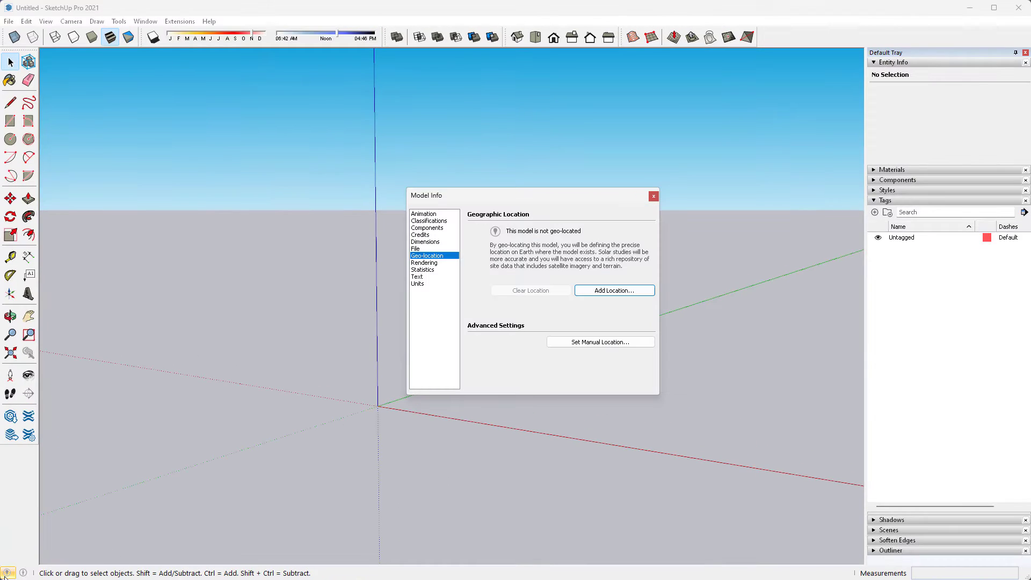
{"action": "left_click", "coordinate": [596, 297]}
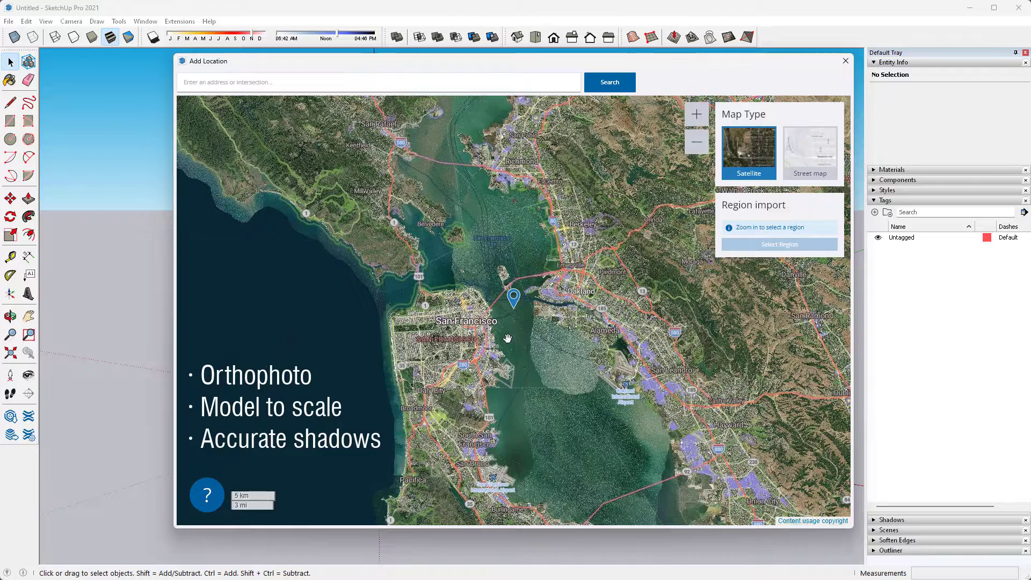
{"action": "left_click_drag", "start_coordinate": [575, 298], "coordinate": [522, 312]}
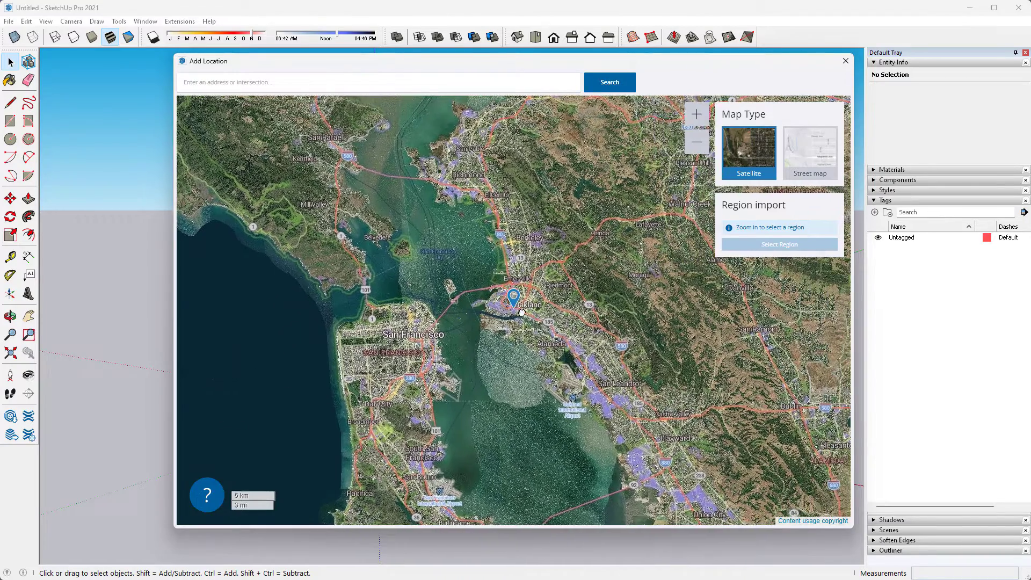
{"action": "scroll", "coordinate": [521, 312], "scroll_direction": "up", "scroll_amount": 5}
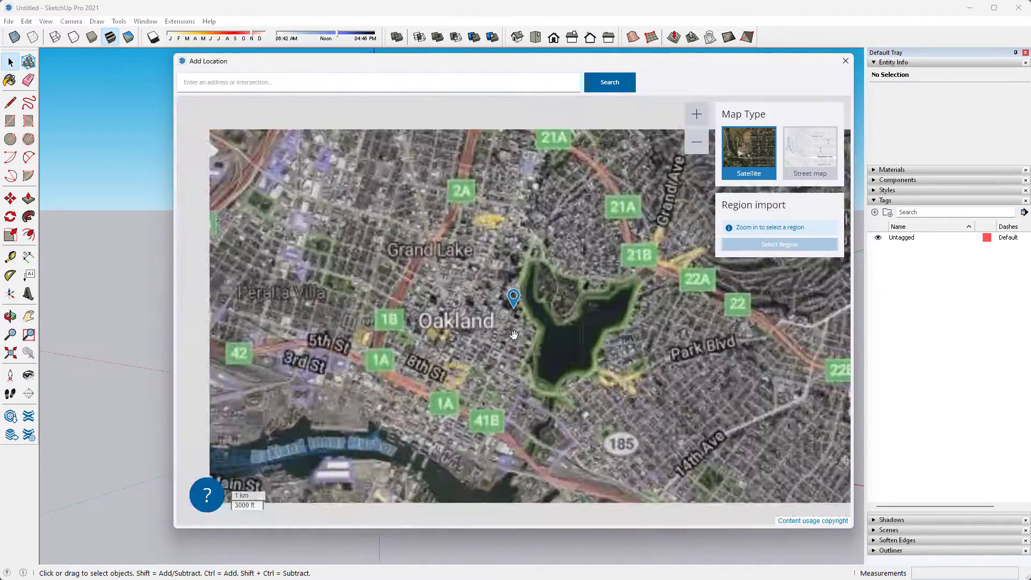
{"action": "scroll", "coordinate": [514, 335], "scroll_direction": "up", "scroll_amount": 5}
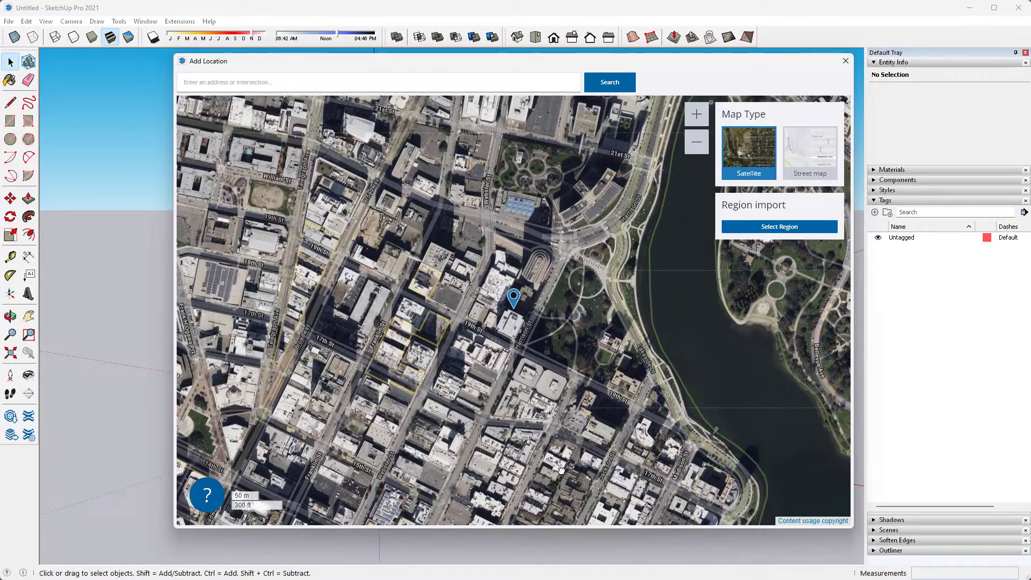
{"action": "left_click_drag", "start_coordinate": [561, 471], "coordinate": [619, 497]}
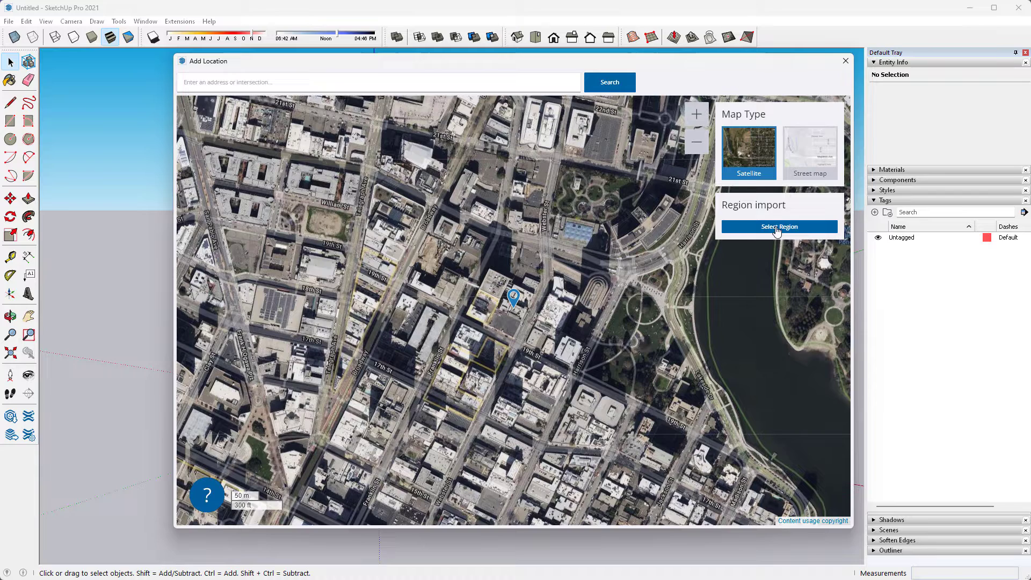
Step: Select an import region around the downtown blocks, enlarge it slightly, and import its high-resolution Bing imagery
{"action": "left_click", "coordinate": [776, 227]}
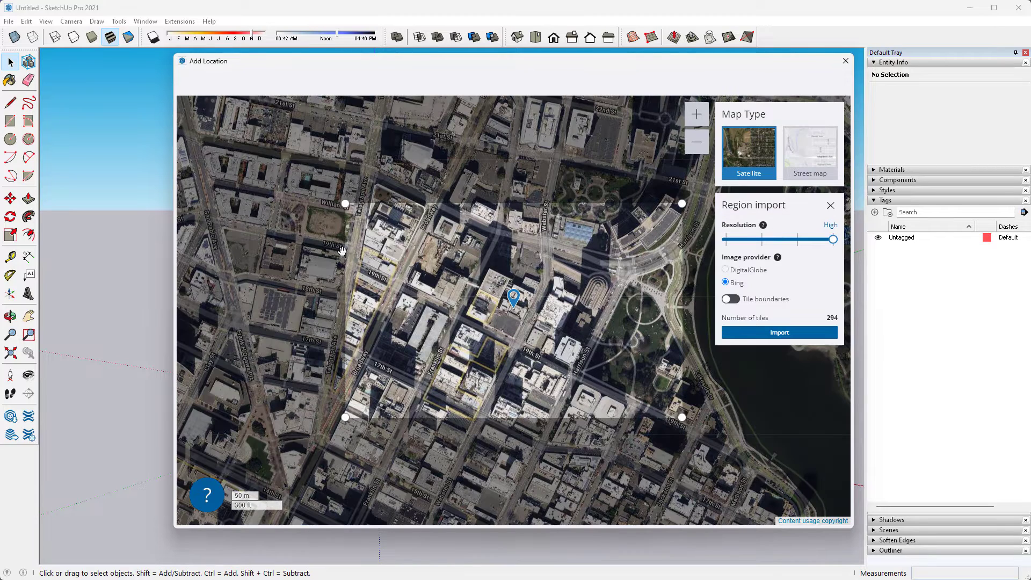
{"action": "left_click_drag", "start_coordinate": [346, 203], "coordinate": [333, 193]}
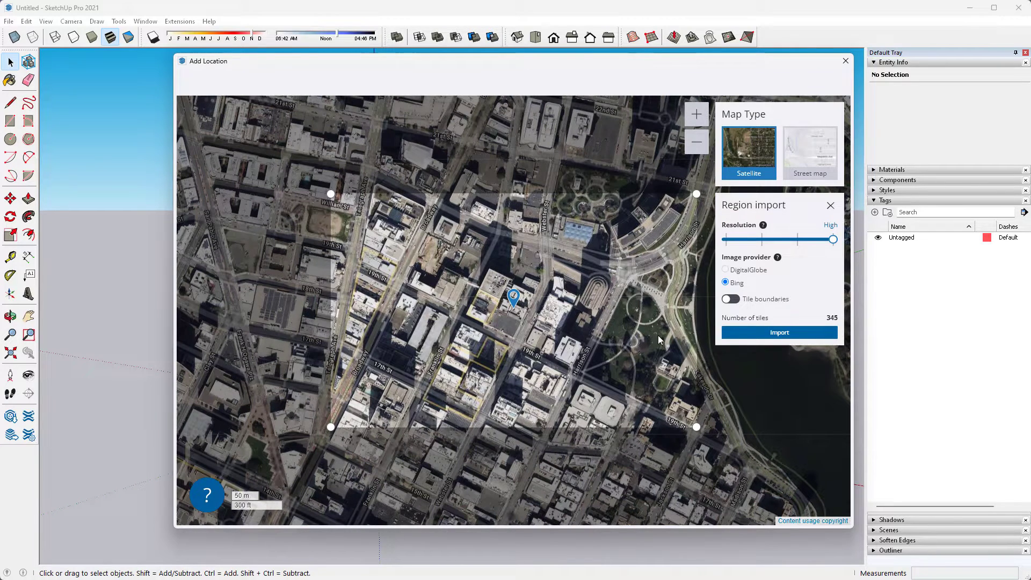
{"action": "left_click", "coordinate": [796, 337]}
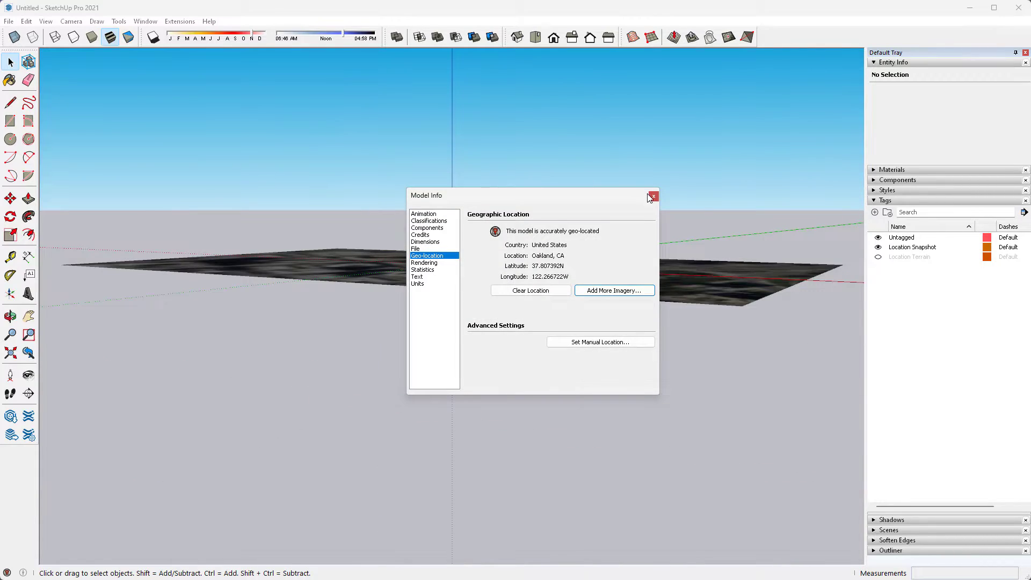
{"action": "left_click", "coordinate": [653, 196]}
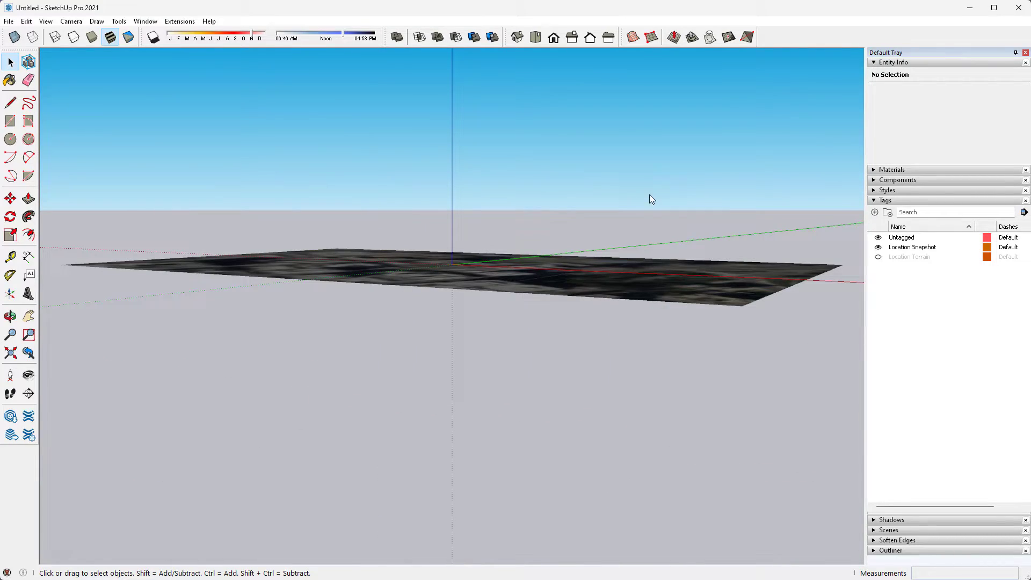
Step: Draw a rotated rectangle about 146' 8" by 74' 5" over the building roof next to the parking lot
{"action": "middle_click_drag", "start_coordinate": [457, 227], "coordinate": [627, 543]}
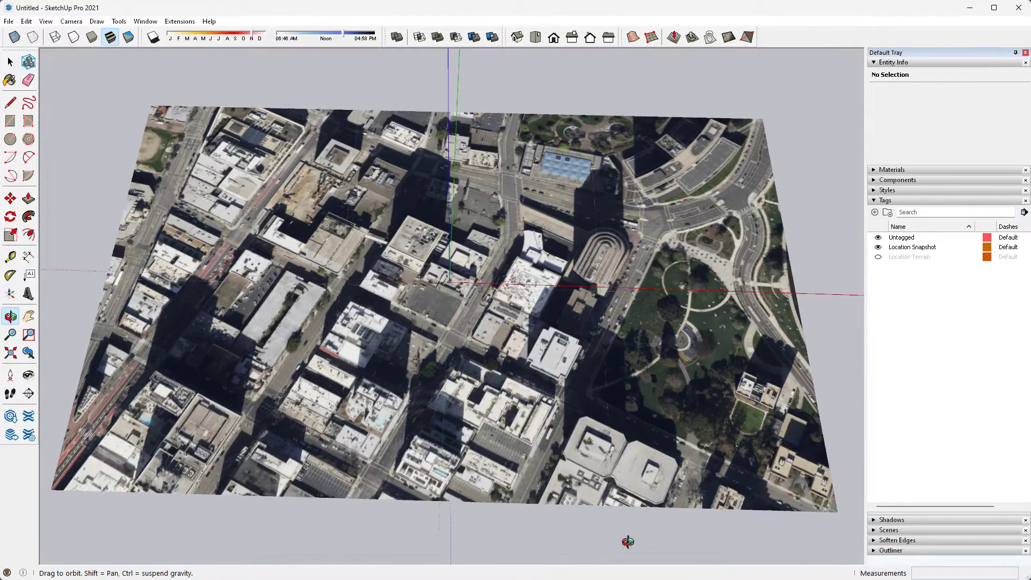
{"action": "scroll", "coordinate": [467, 325], "scroll_direction": "up", "scroll_amount": 5}
{"action": "scroll", "coordinate": [467, 325], "scroll_direction": "up", "scroll_amount": 3}
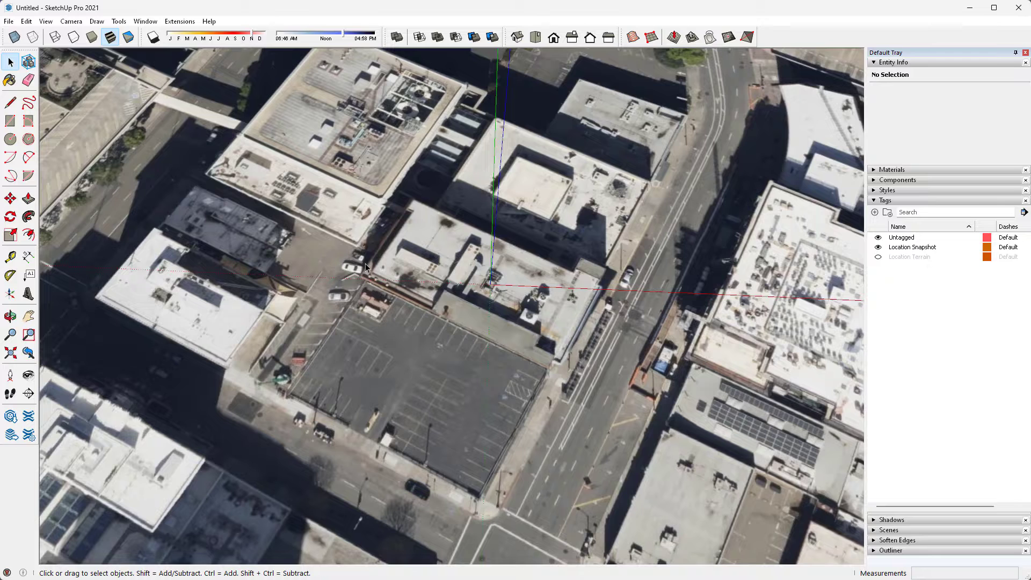
{"action": "left_click", "coordinate": [29, 122]}
{"action": "scroll", "coordinate": [394, 276], "scroll_direction": "up", "scroll_amount": 4}
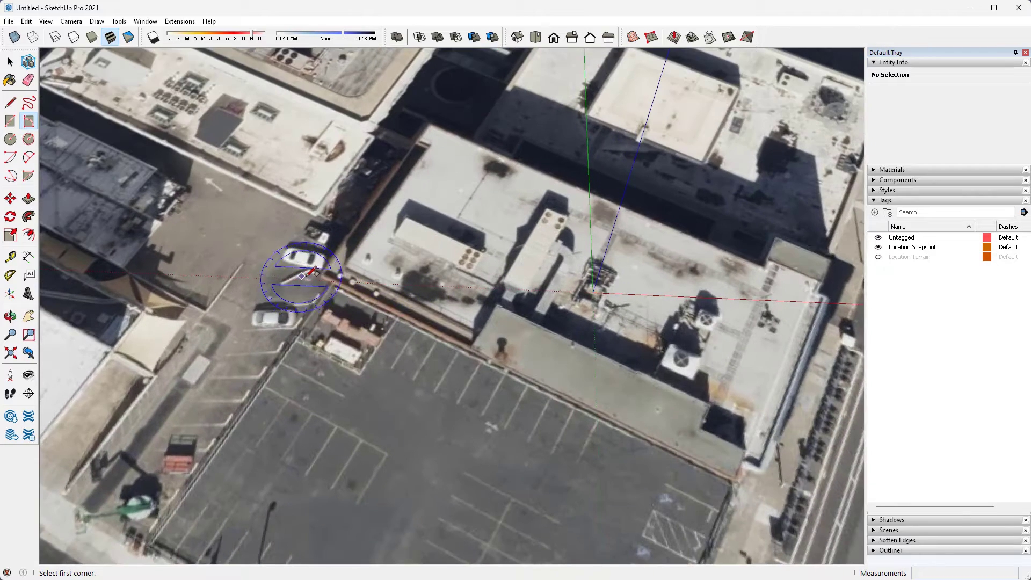
{"action": "scroll", "coordinate": [303, 275], "scroll_direction": "up", "scroll_amount": 1}
{"action": "left_click", "coordinate": [324, 276]}
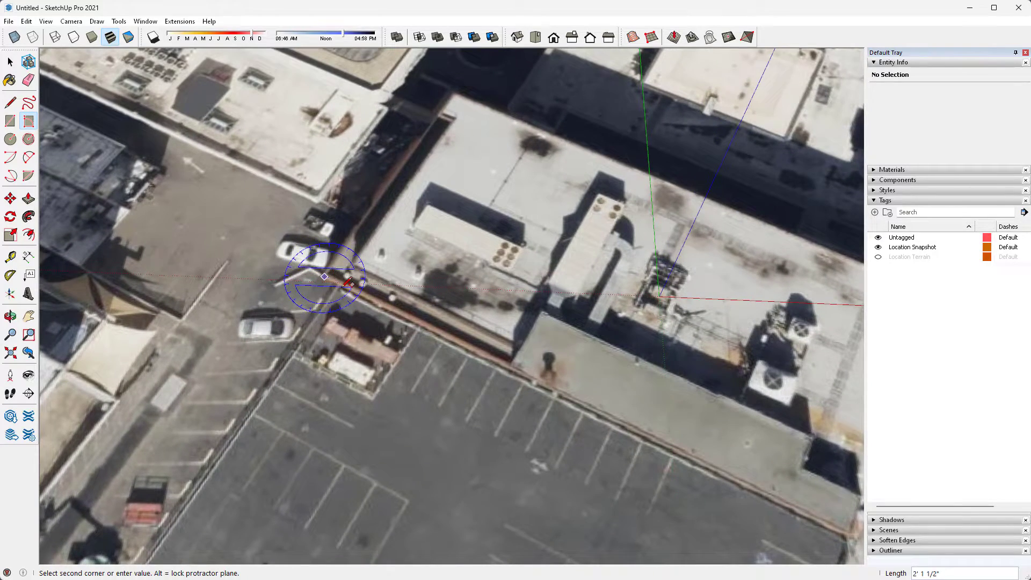
{"action": "scroll", "coordinate": [348, 281], "scroll_direction": "down", "scroll_amount": 1}
{"action": "scroll", "coordinate": [693, 473], "scroll_direction": "down", "scroll_amount": 1}
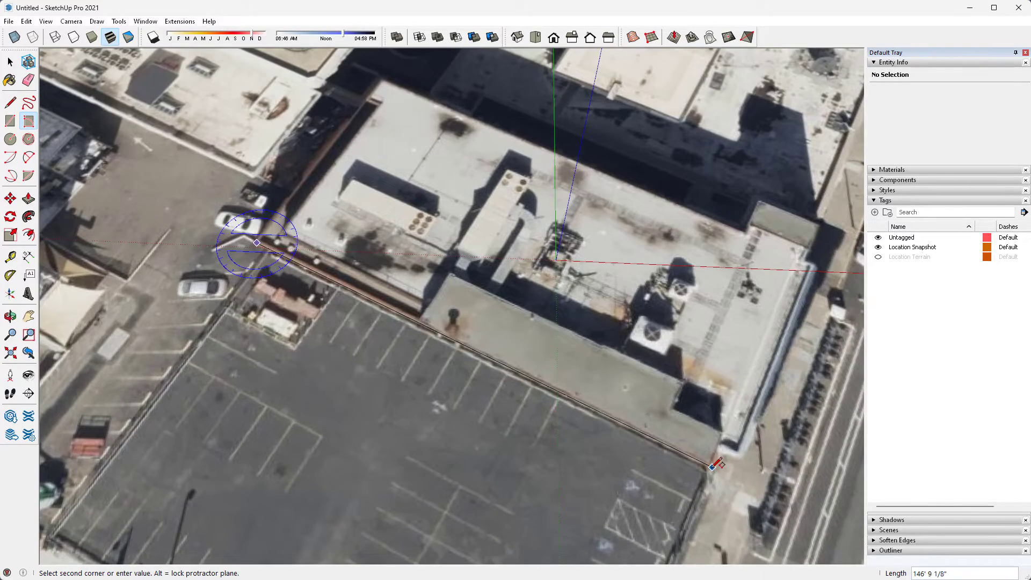
{"action": "left_click", "coordinate": [712, 466]}
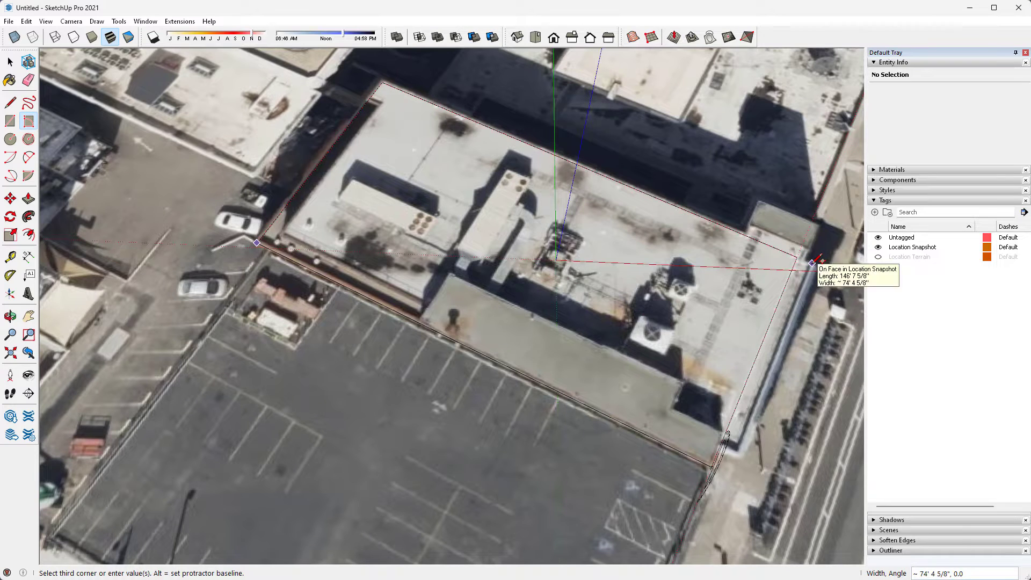
{"action": "left_click", "coordinate": [814, 263]}
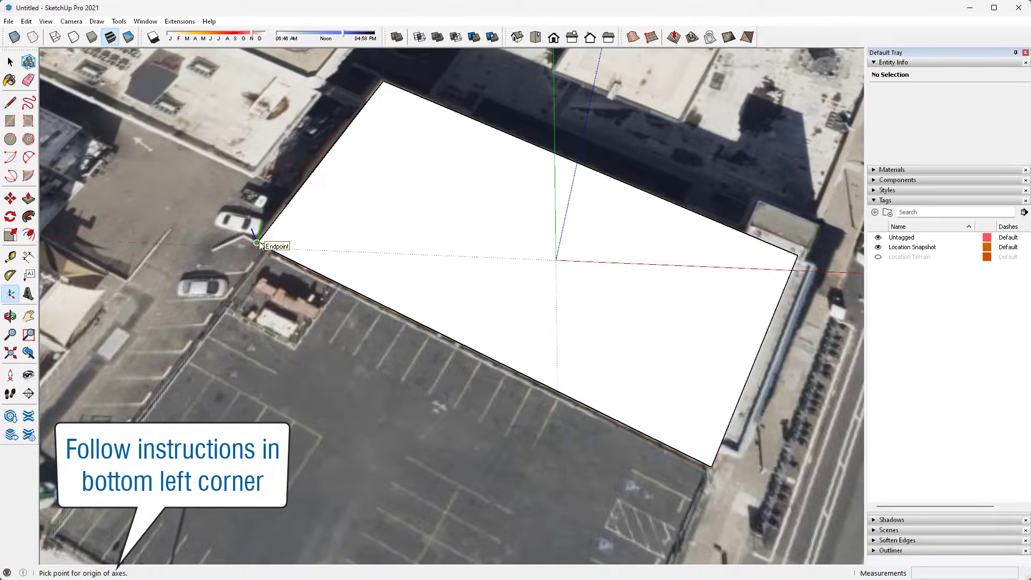
Step: Place the axes origin at the rectangle's alley-side corner, align red with the edge along the parking lot, and remove the rectangle's face
{"action": "left_click", "coordinate": [257, 242]}
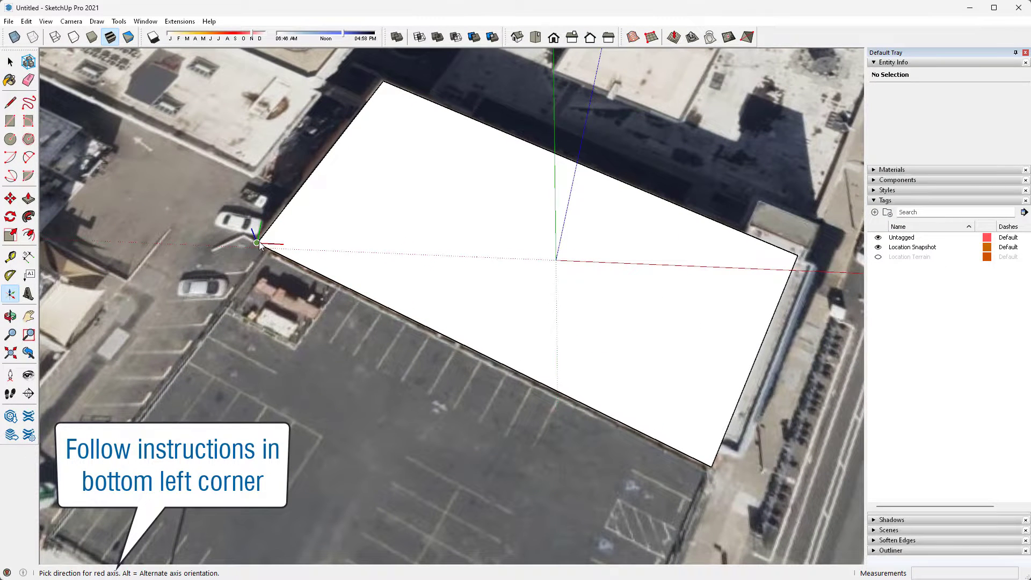
{"action": "left_click", "coordinate": [346, 286]}
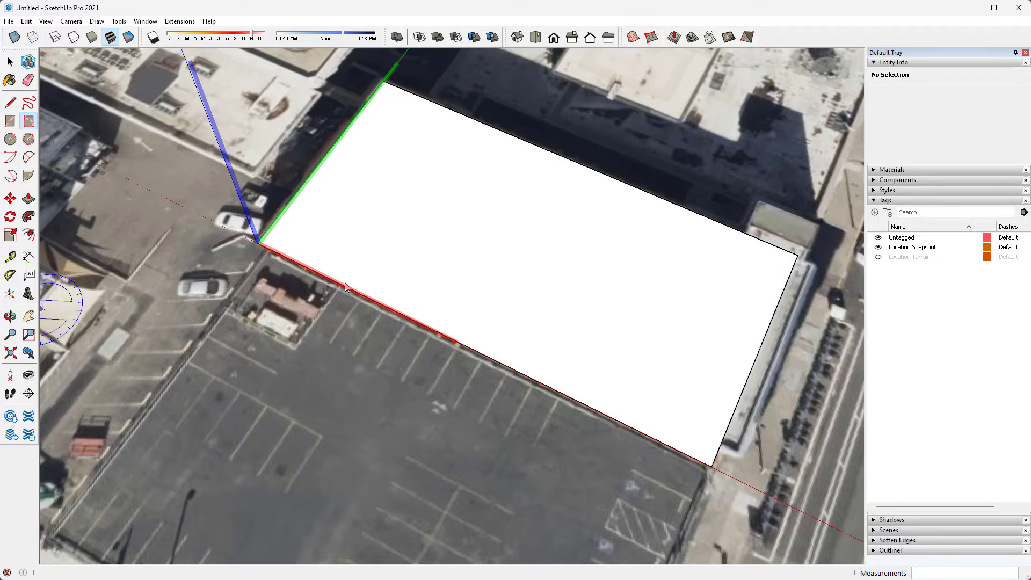
{"action": "key", "text": "space"}
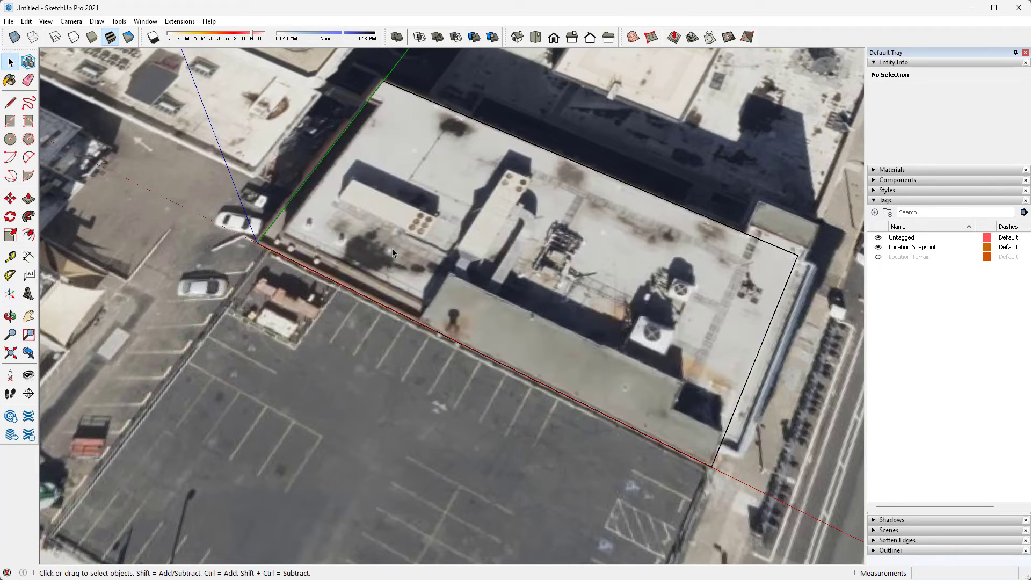
Step: Trace the green roof strip along the parking lot with a rectangle and delete its face
{"action": "left_click", "coordinate": [13, 121]}
{"action": "scroll", "coordinate": [466, 303], "scroll_direction": "up", "scroll_amount": 4}
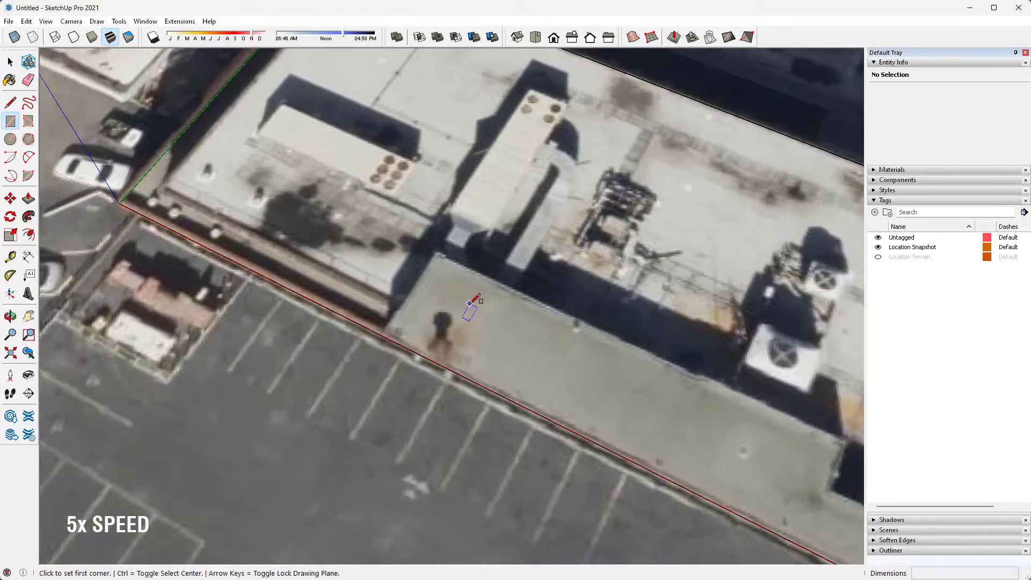
{"action": "left_click", "coordinate": [431, 261]}
{"action": "scroll", "coordinate": [432, 258], "scroll_direction": "down", "scroll_amount": 3}
{"action": "left_click", "coordinate": [776, 499]}
{"action": "key", "text": "space"}
{"action": "left_click", "coordinate": [687, 410]}
{"action": "key", "text": "Delete"}
Step: Draw a rectangle around the dark recess at the street end of the green strip and delete the edge separating it from the main roof
{"action": "scroll", "coordinate": [750, 437], "scroll_direction": "up", "scroll_amount": 3}
{"action": "left_click", "coordinate": [701, 419]}
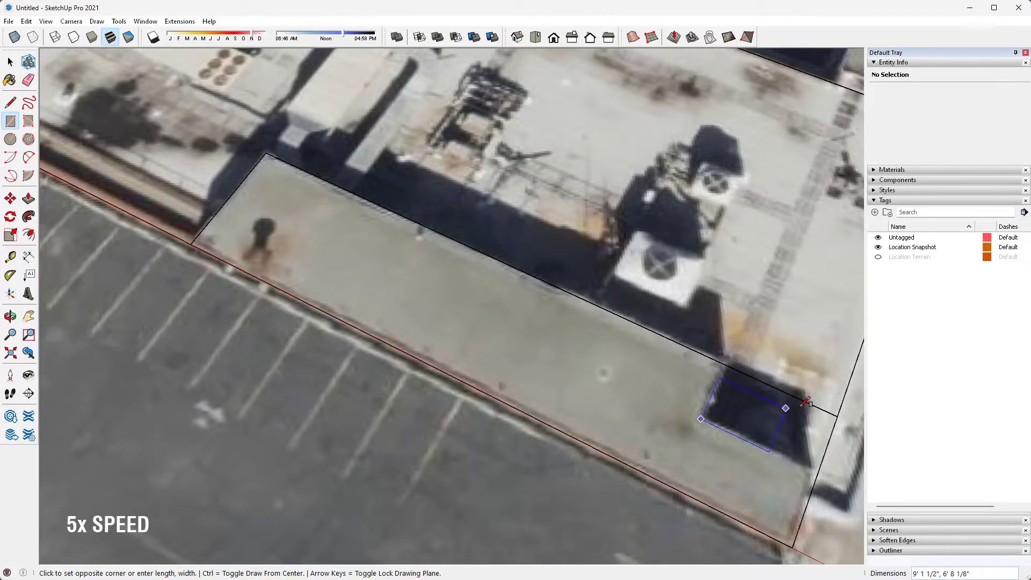
{"action": "left_click", "coordinate": [838, 422]}
{"action": "key", "text": "space"}
{"action": "left_click", "coordinate": [763, 383]}
{"action": "key", "text": "Delete"}
Step: Trace the inner roof line of the dark setback along the green axis with a rectangle and delete the unneeded geometry
{"action": "scroll", "coordinate": [695, 401], "scroll_direction": "down", "scroll_amount": 4}
{"action": "scroll", "coordinate": [419, 204], "scroll_direction": "up", "scroll_amount": 3}
{"action": "left_click", "coordinate": [11, 121]}
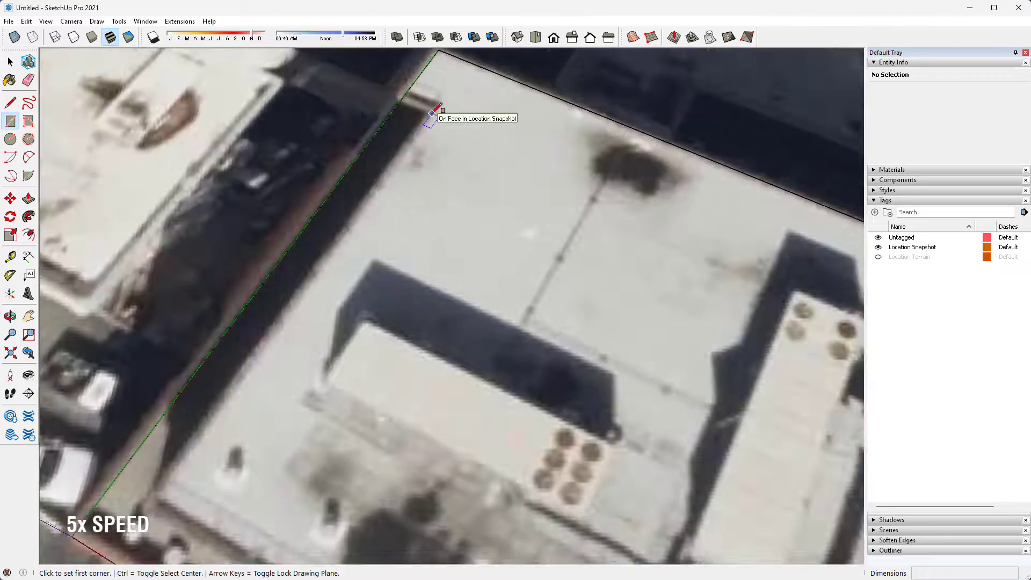
{"action": "left_click", "coordinate": [433, 107]}
{"action": "left_click", "coordinate": [228, 360]}
{"action": "key", "text": "space"}
{"action": "left_click", "coordinate": [323, 322]}
{"action": "key", "text": "Delete"}
{"action": "key", "text": "Delete"}
Step: Draw a rectangle for the setback along the parking-lot side up to the green strip and delete the surplus geometry
{"action": "left_click", "coordinate": [10, 121]}
{"action": "scroll", "coordinate": [423, 484], "scroll_direction": "up", "scroll_amount": 3}
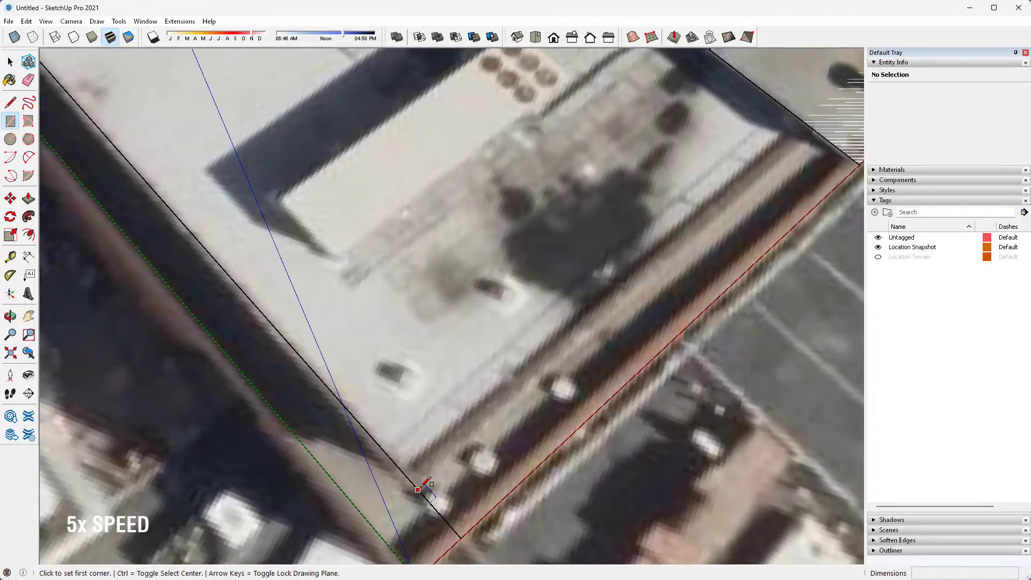
{"action": "left_click", "coordinate": [421, 487]}
{"action": "left_click", "coordinate": [860, 160]}
{"action": "scroll", "coordinate": [561, 274], "scroll_direction": "down", "scroll_amount": 5}
{"action": "key", "text": "space"}
{"action": "left_click", "coordinate": [572, 264]}
{"action": "key", "text": "Delete"}
{"action": "left_click", "coordinate": [629, 268]}
Step: Extend the footprint with a rectangle around the projecting grey roof section at the far street corner
{"action": "middle_click_drag", "start_coordinate": [571, 382], "coordinate": [414, 268], "text": "shift"}
{"action": "middle_click_drag", "start_coordinate": [413, 268], "coordinate": [424, 299]}
{"action": "scroll", "coordinate": [424, 298], "scroll_direction": "down", "scroll_amount": 3}
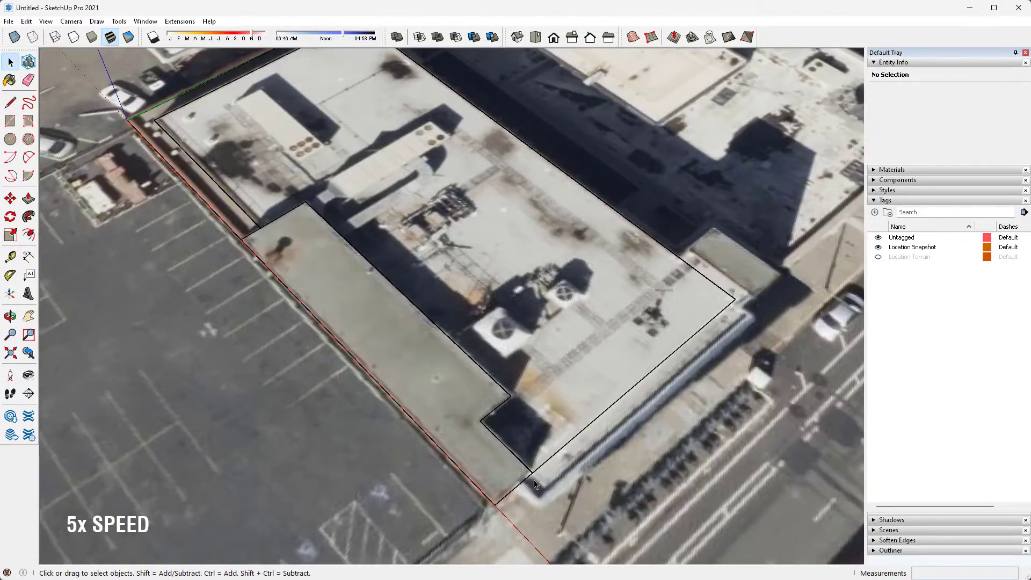
{"action": "scroll", "coordinate": [745, 247], "scroll_direction": "up", "scroll_amount": 3}
{"action": "left_click", "coordinate": [10, 121]}
{"action": "left_click", "coordinate": [739, 315]}
{"action": "left_click", "coordinate": [708, 210]}
{"action": "scroll", "coordinate": [709, 248], "scroll_direction": "down", "scroll_amount": 5}
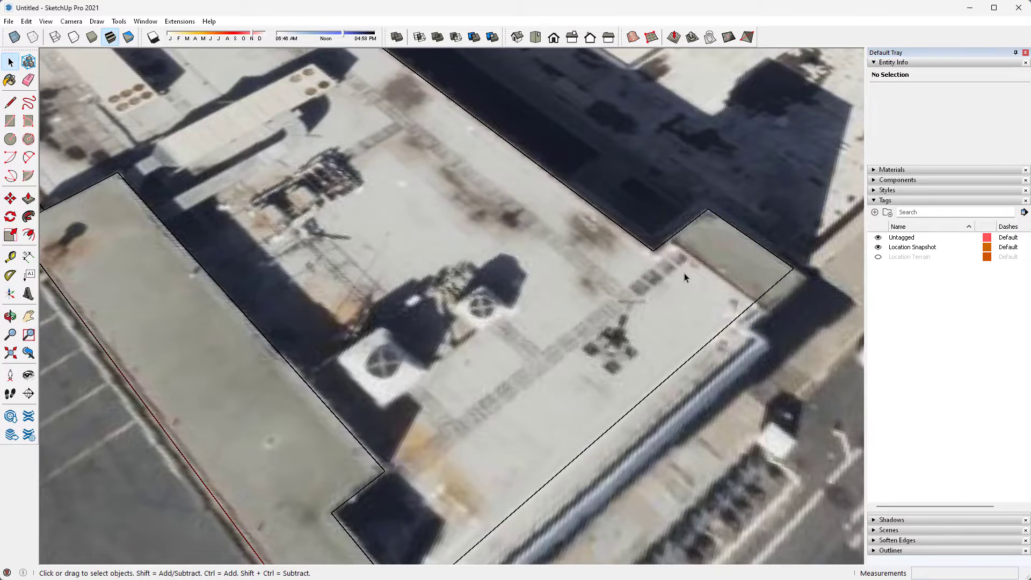
{"action": "key", "text": "l"}
{"action": "scroll", "coordinate": [361, 238], "scroll_direction": "up", "scroll_amount": 3}
{"action": "key", "text": "space"}
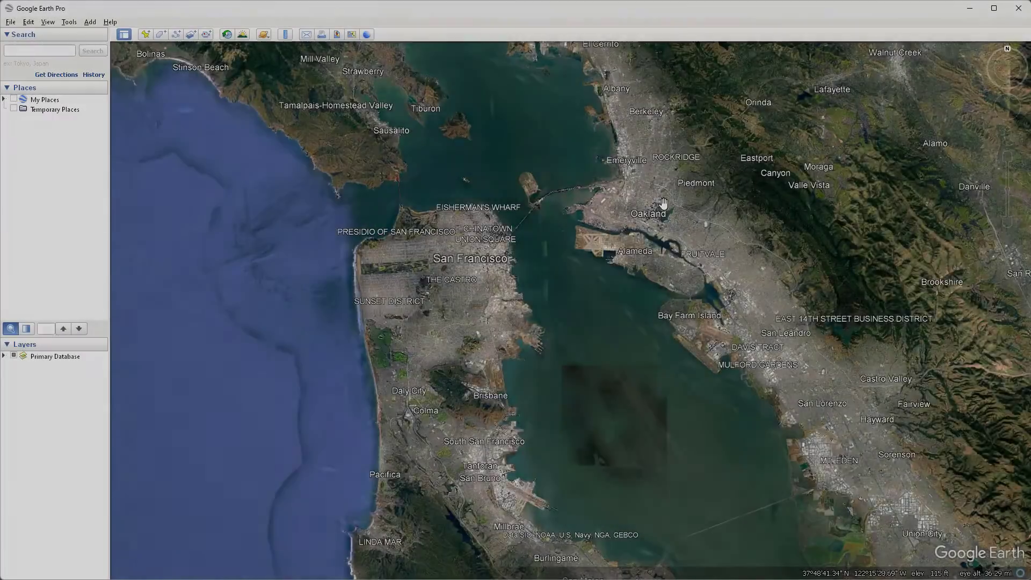
Step: Switch to Google Earth Pro, zoom in on the downtown Oakland building, and calculate its height as 125 - 26
{"action": "scroll", "coordinate": [650, 214], "scroll_direction": "up", "scroll_amount": 10}
{"action": "scroll", "coordinate": [650, 214], "scroll_direction": "up", "scroll_amount": 10}
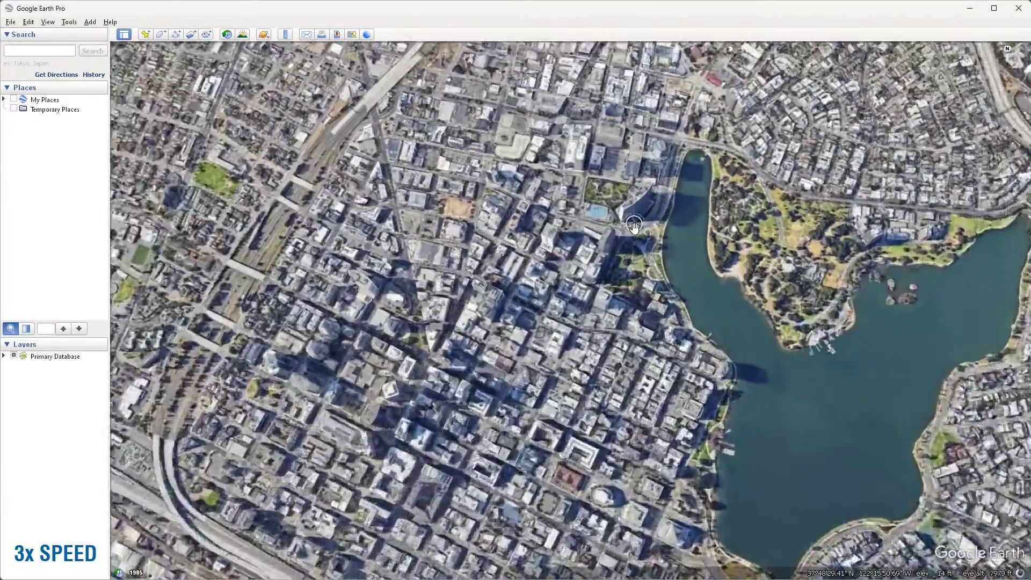
{"action": "scroll", "coordinate": [634, 248], "scroll_direction": "up", "scroll_amount": 6}
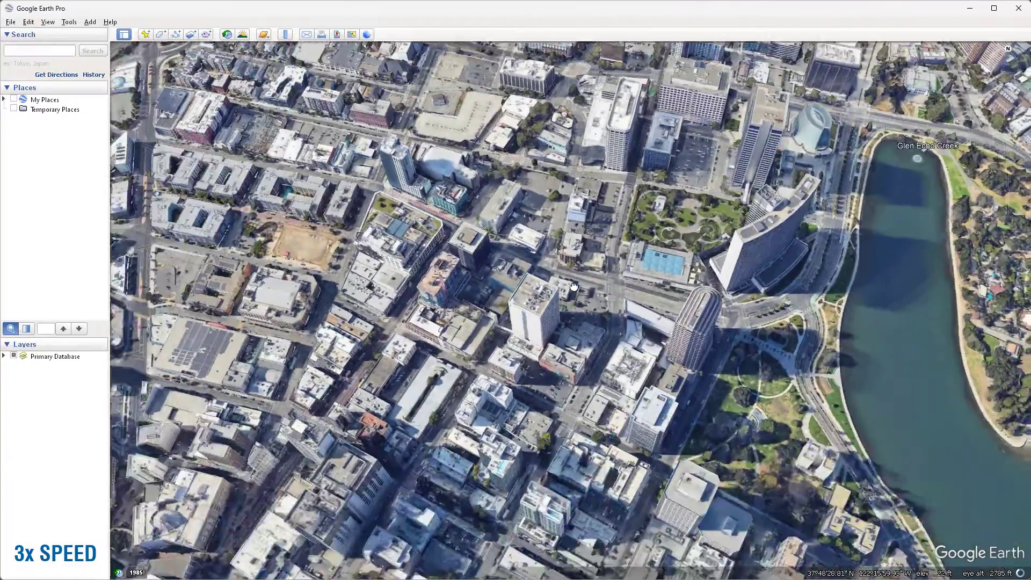
{"action": "scroll", "coordinate": [586, 322], "scroll_direction": "up", "scroll_amount": 3}
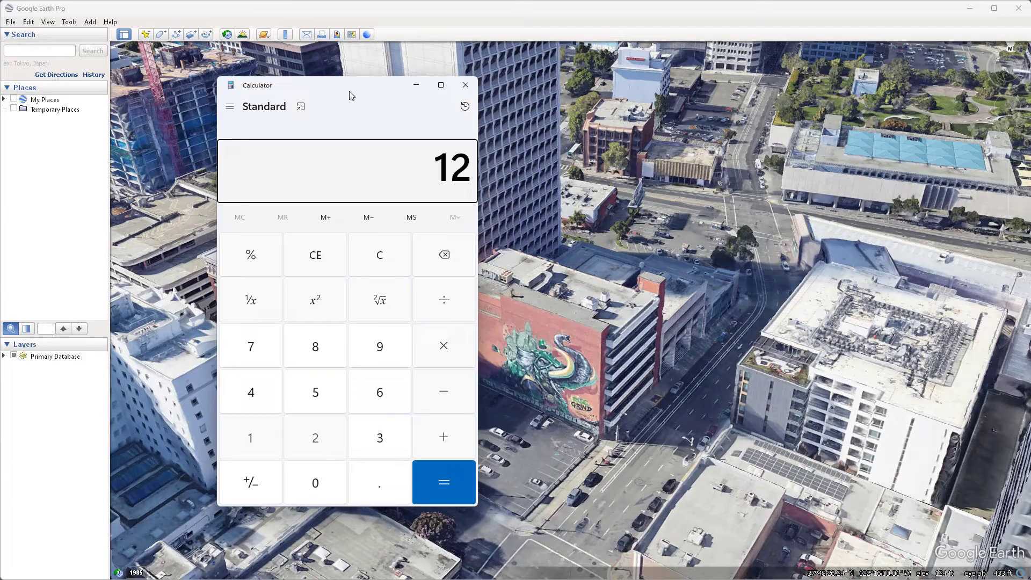
{"action": "type", "text": "5 - 26"}
{"action": "key", "text": "Return"}
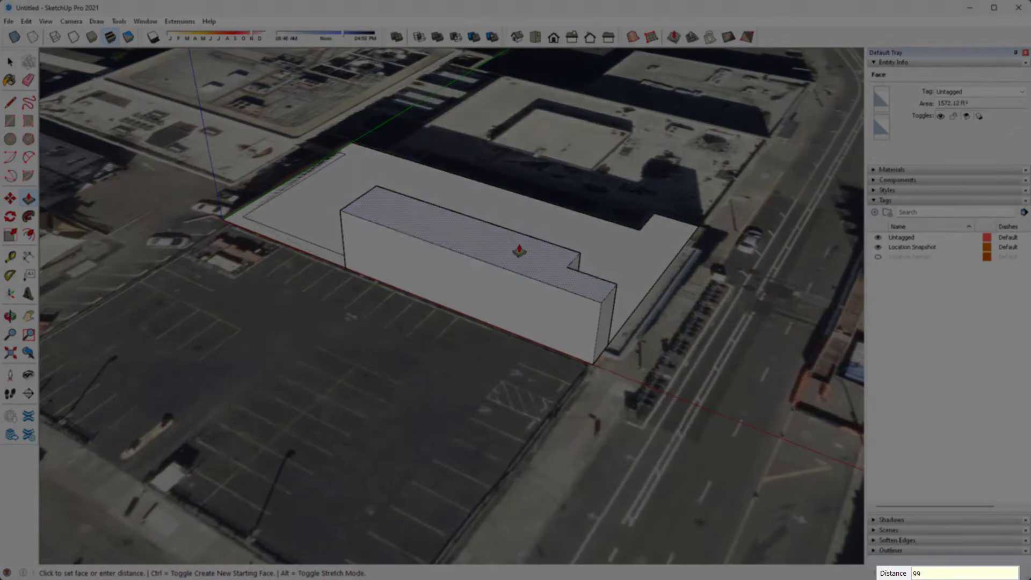
Step: In SketchUp, extrude the strip footprint along the parking lot to a height of 99'
{"action": "key", "text": "Return"}
{"action": "middle_click_drag", "start_coordinate": [500, 281], "coordinate": [442, 433]}
{"action": "key", "text": "space"}
Step: Extrude the main roof footprint behind the tall strip to a height of 87'
{"action": "key", "text": "p"}
{"action": "left_click", "coordinate": [410, 413]}
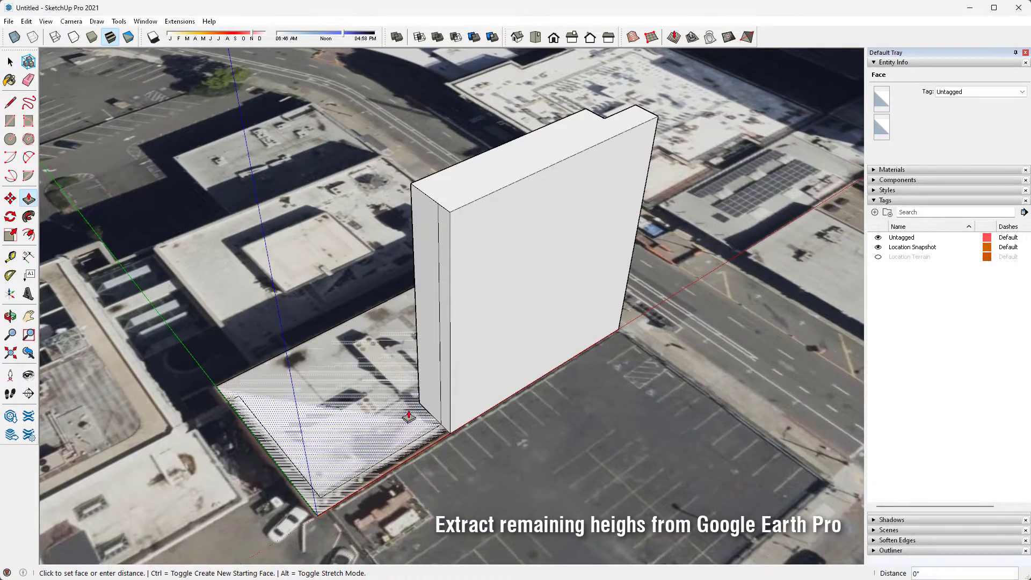
{"action": "type", "text": "87'"}
{"action": "key", "text": "Return"}
{"action": "key", "text": "space"}
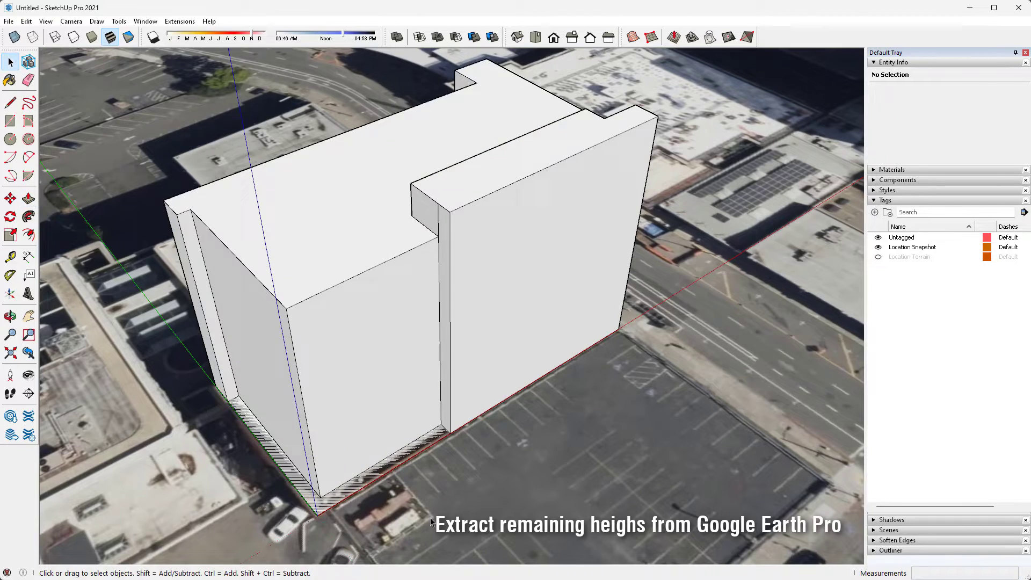
Step: Extrude the narrow L-shaped setback strip up to a level 14' below the main roof
{"action": "key", "text": "p"}
{"action": "left_click", "coordinate": [292, 458]}
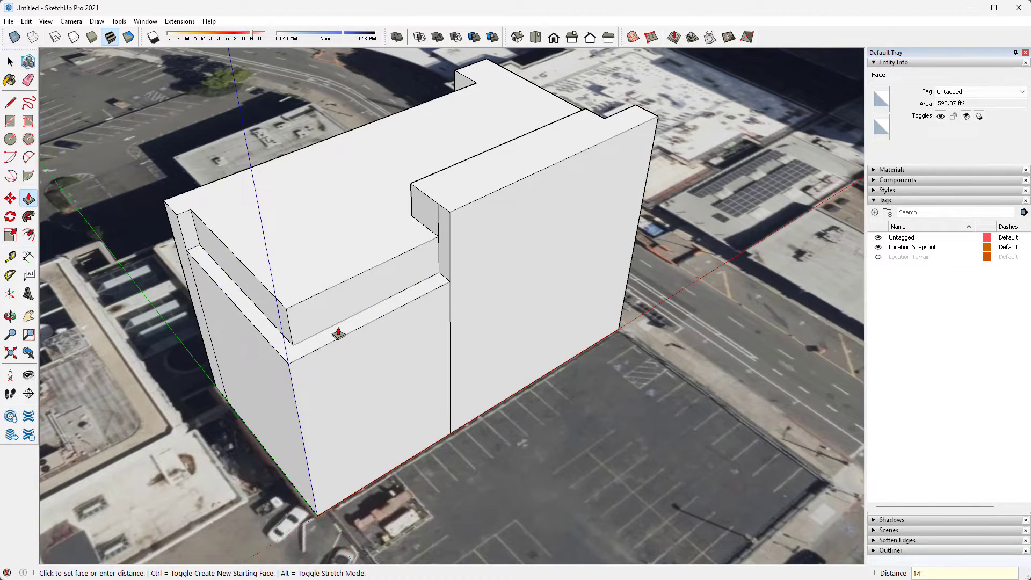
{"action": "key", "text": "Return"}
{"action": "key", "text": "space"}
Step: Divide off the small projecting corner of the main roof with a line and extrude it 12' to match the tall strip's height
{"action": "middle_click_drag", "start_coordinate": [563, 258], "coordinate": [241, 279]}
{"action": "middle_click_drag", "start_coordinate": [617, 269], "coordinate": [456, 301]}
{"action": "key", "text": "l"}
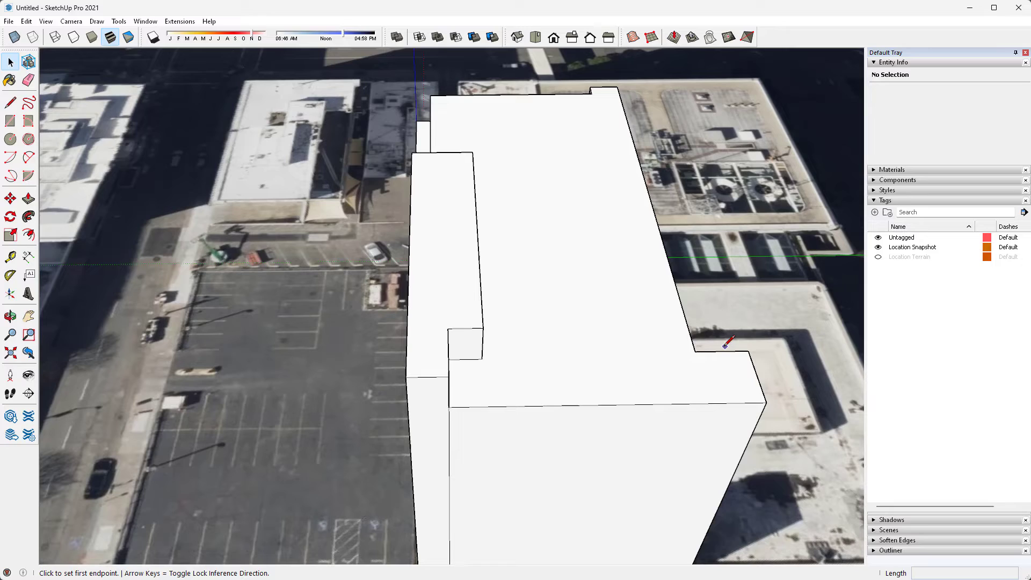
{"action": "left_click", "coordinate": [696, 353]}
{"action": "left_click", "coordinate": [710, 403]}
{"action": "key", "text": "p"}
{"action": "left_click", "coordinate": [727, 382]}
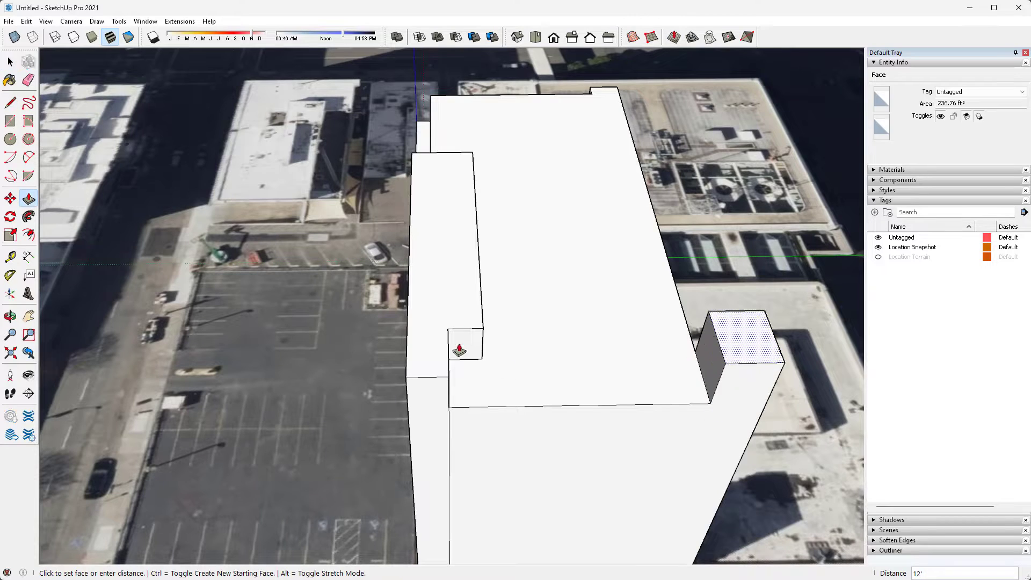
{"action": "left_click", "coordinate": [459, 350]}
{"action": "key", "text": "space"}
{"action": "middle_click_drag", "start_coordinate": [468, 338], "coordinate": [645, 322]}
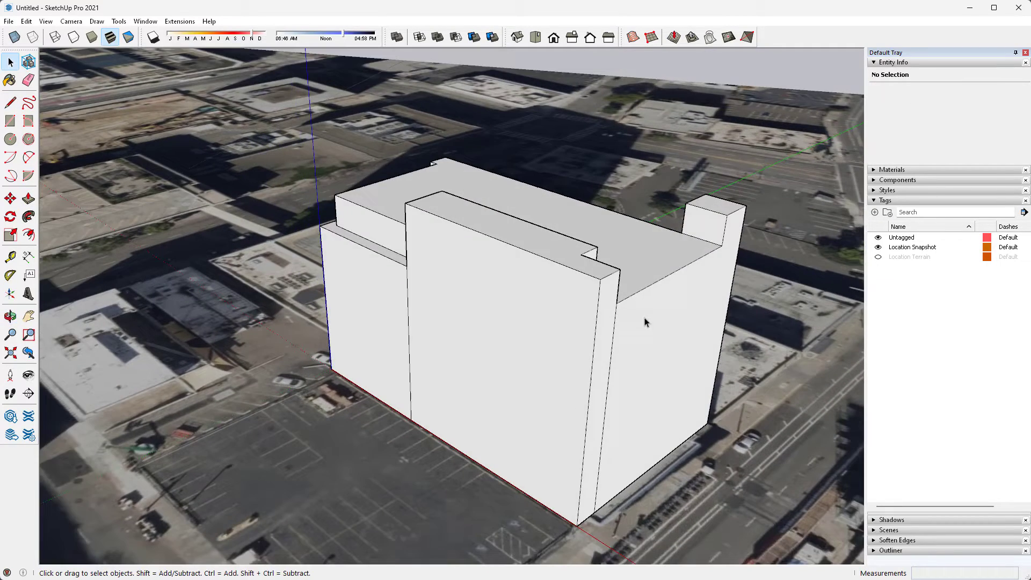
Step: Select all connected faces and edges of the building mass and make them a group
{"action": "middle_click_drag", "start_coordinate": [519, 257], "coordinate": [447, 217], "text": "shift"}
{"action": "triple_click", "coordinate": [449, 247]}
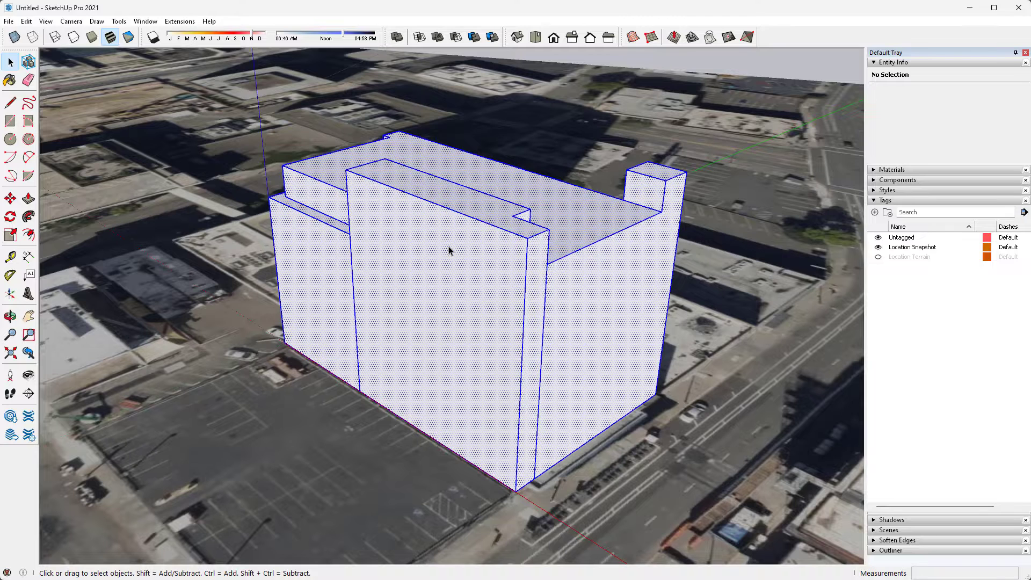
{"action": "right_click", "coordinate": [449, 250]}
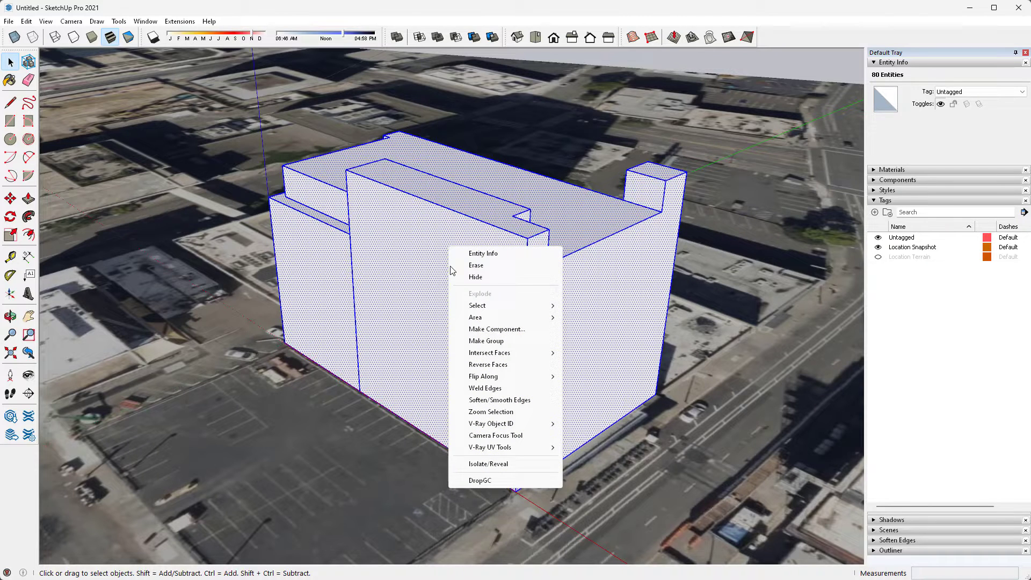
{"action": "left_click", "coordinate": [481, 343]}
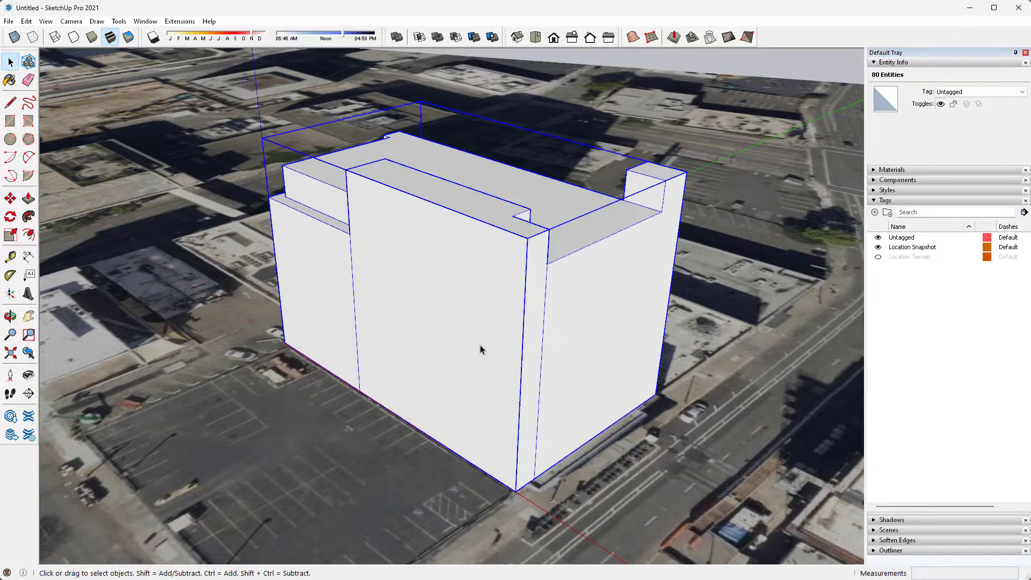
Step: Open the building group for editing and turn on the display of back edges
{"action": "middle_click_drag", "start_coordinate": [480, 345], "coordinate": [490, 342]}
{"action": "double_click", "coordinate": [489, 343]}
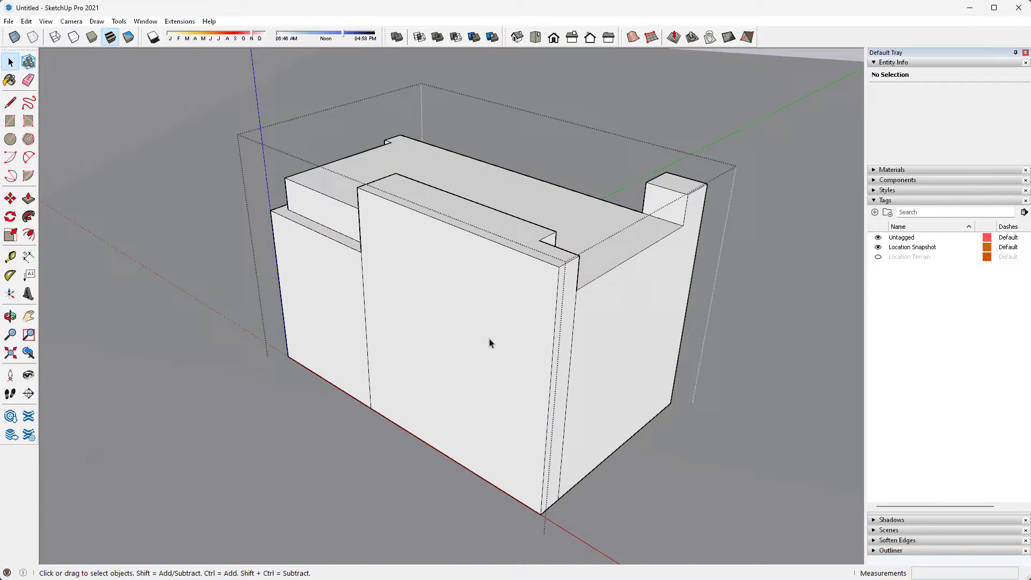
{"action": "left_click", "coordinate": [46, 21]}
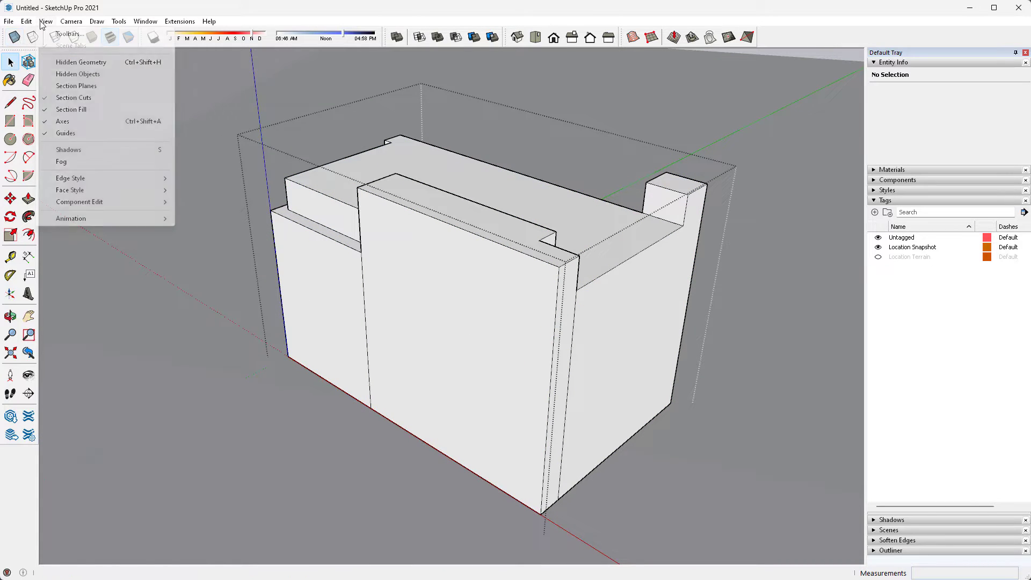
{"action": "mouse_move", "coordinate": [75, 181]}
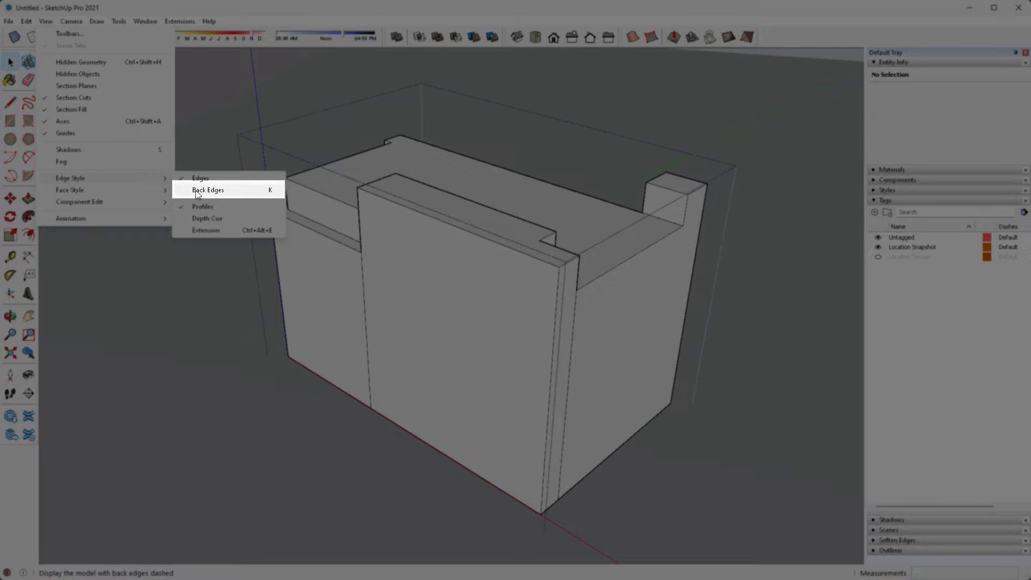
{"action": "left_click", "coordinate": [196, 191]}
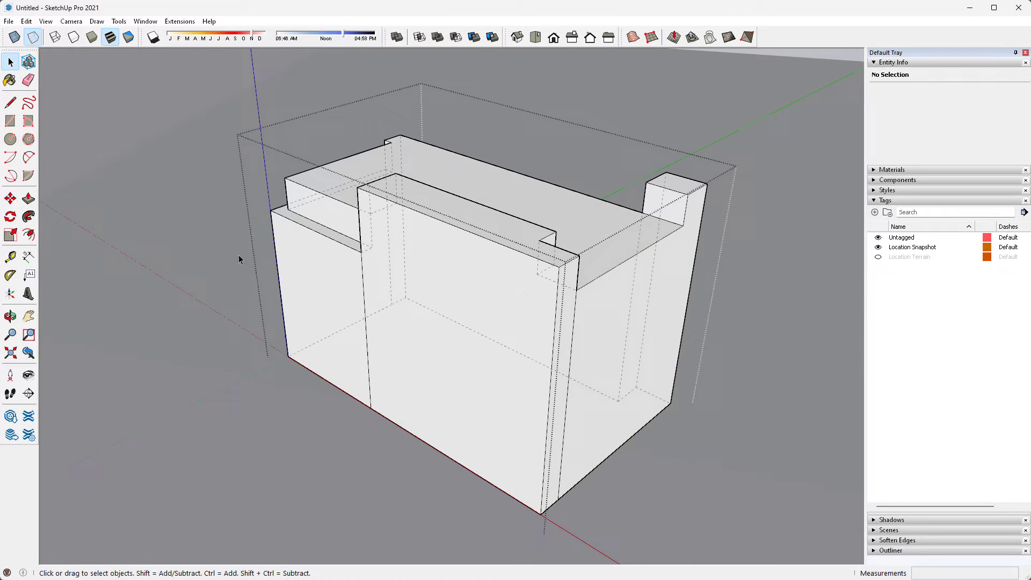
{"action": "middle_click_drag", "start_coordinate": [330, 290], "coordinate": [352, 280]}
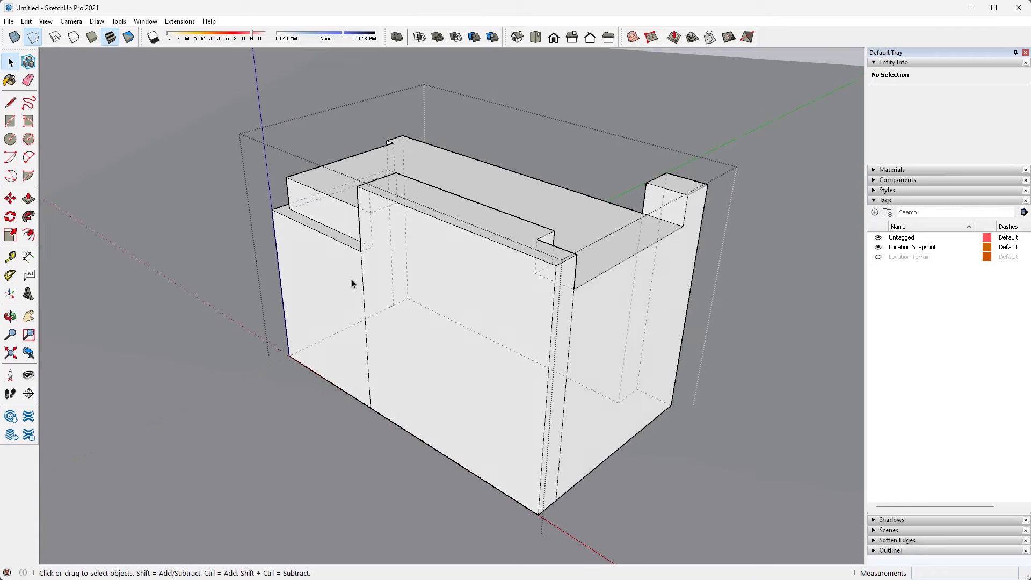
Step: Erase the unneeded edges dividing the building's coplanar faces and turn off the back edges display
{"action": "left_click", "coordinate": [370, 204]}
{"action": "middle_click_drag", "start_coordinate": [369, 204], "coordinate": [762, 322]}
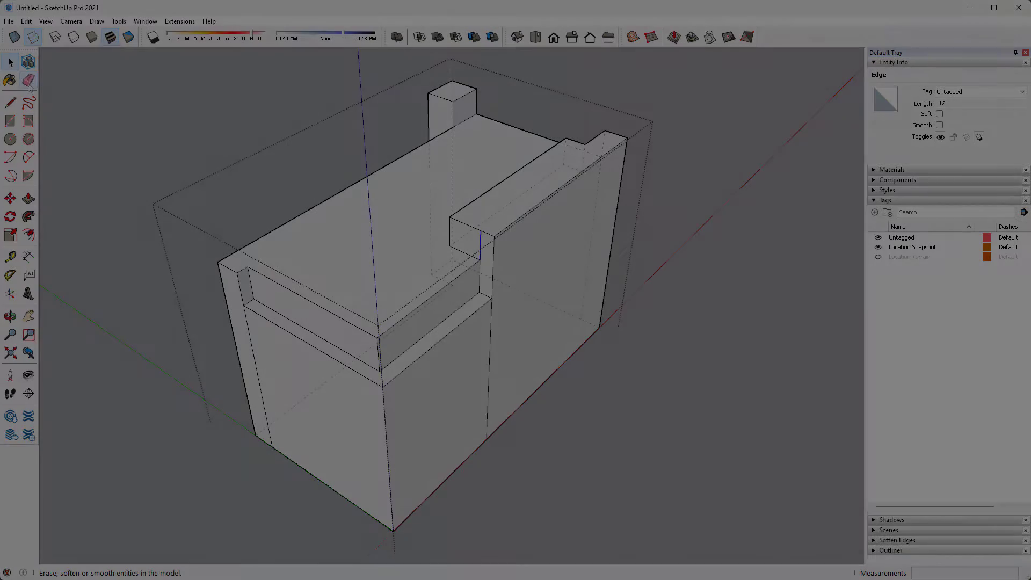
{"action": "left_click", "coordinate": [29, 80]}
{"action": "mouse_move", "coordinate": [483, 239]}
{"action": "middle_mouse_down"}
{"action": "mouse_move", "coordinate": [523, 306]}
{"action": "mouse_move", "coordinate": [601, 298]}
{"action": "middle_mouse_up"}
{"action": "left_click_drag", "start_coordinate": [358, 334], "coordinate": [383, 335]}
{"action": "left_click", "coordinate": [306, 207]}
{"action": "mouse_move", "coordinate": [473, 252]}
{"action": "middle_mouse_down"}
{"action": "mouse_move", "coordinate": [644, 304]}
{"action": "mouse_move", "coordinate": [445, 264]}
{"action": "middle_mouse_up"}
{"action": "left_click", "coordinate": [46, 21]}
{"action": "left_click", "coordinate": [204, 189]}
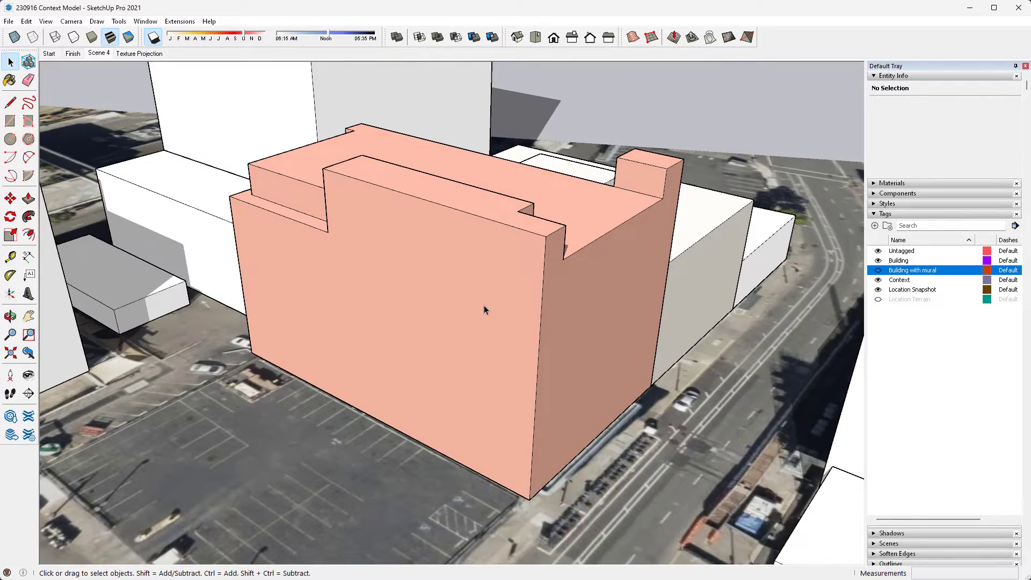
Step: Review the massing of the 230916 Context Model and the building pictures in the Photos folder
{"action": "scroll", "coordinate": [483, 305], "scroll_direction": "down", "scroll_amount": 10}
{"action": "scroll", "coordinate": [482, 304], "scroll_direction": "down", "scroll_amount": 3}
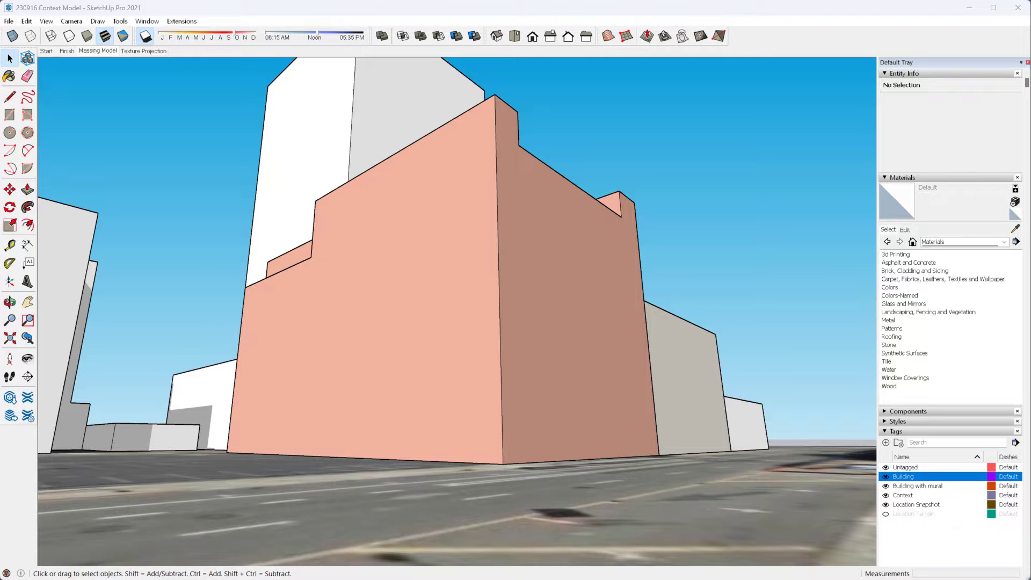
{"action": "key", "text": "alt+Tab"}
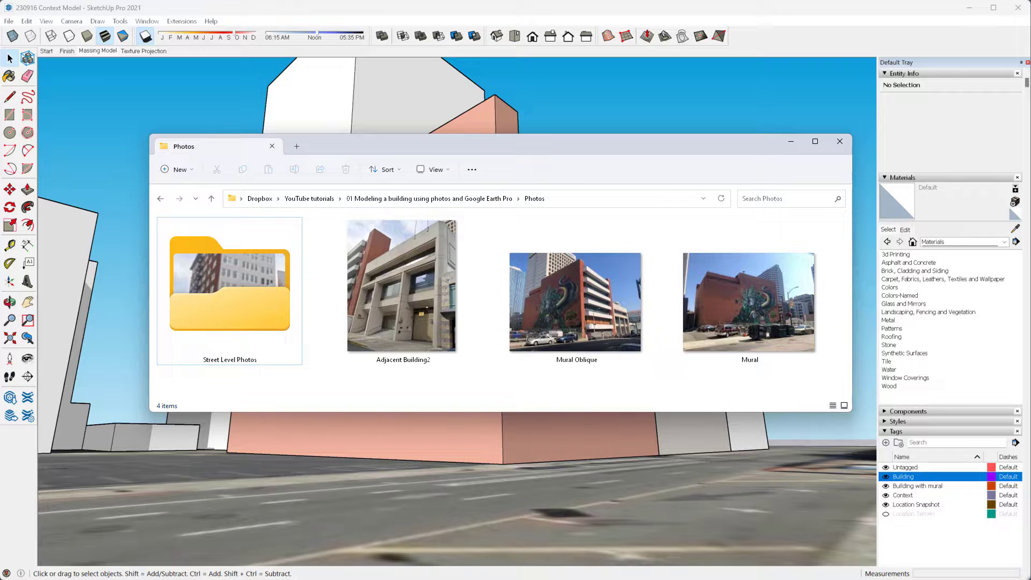
{"action": "key", "text": "super+Down"}
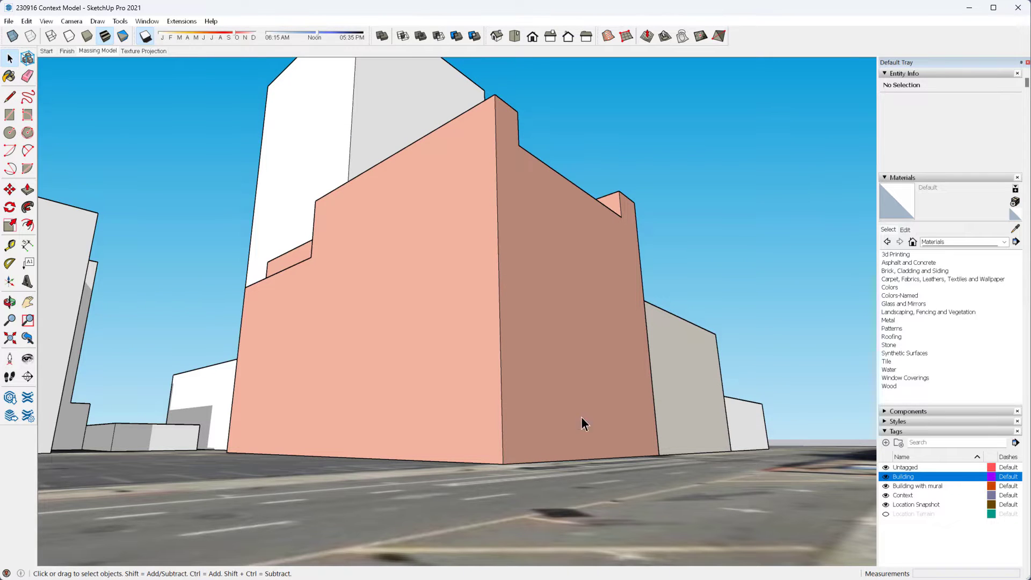
Step: Open the building group, select the parking-lot wall face, and create a material named Mural using Mural.jpg as its texture image
{"action": "left_click", "coordinate": [499, 333]}
{"action": "double_click", "coordinate": [448, 310]}
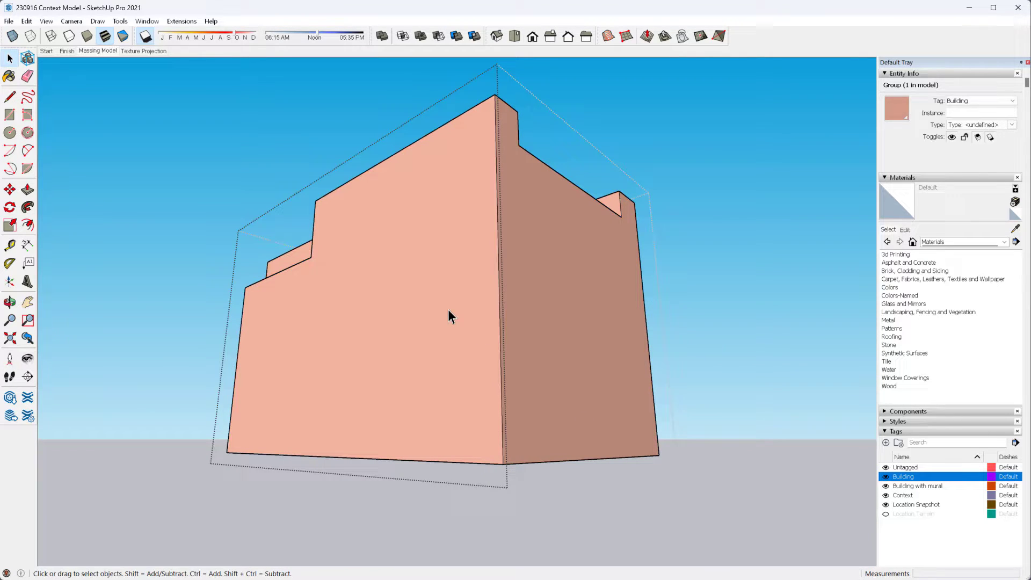
{"action": "left_click", "coordinate": [444, 293]}
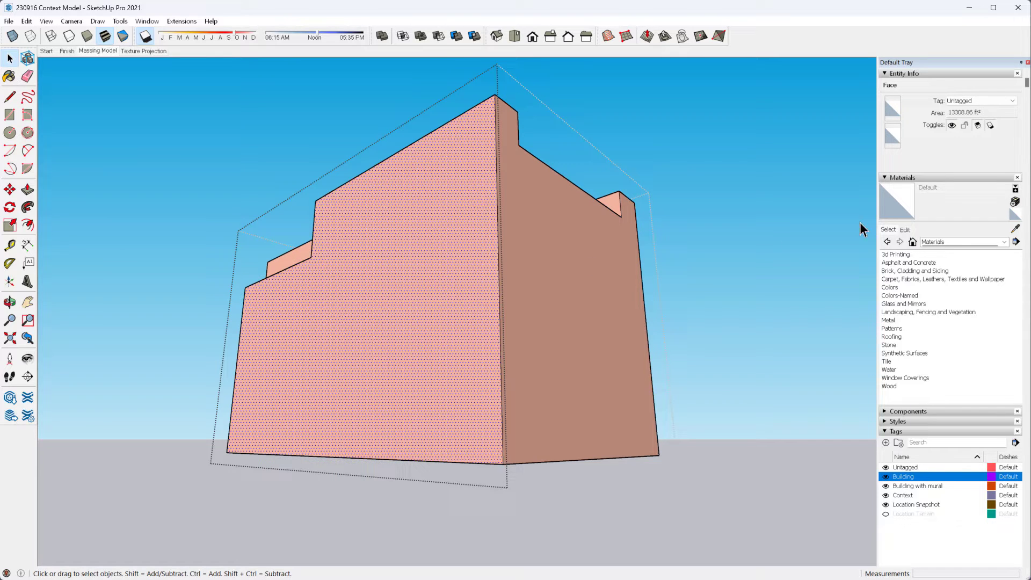
{"action": "left_click", "coordinate": [1014, 201]}
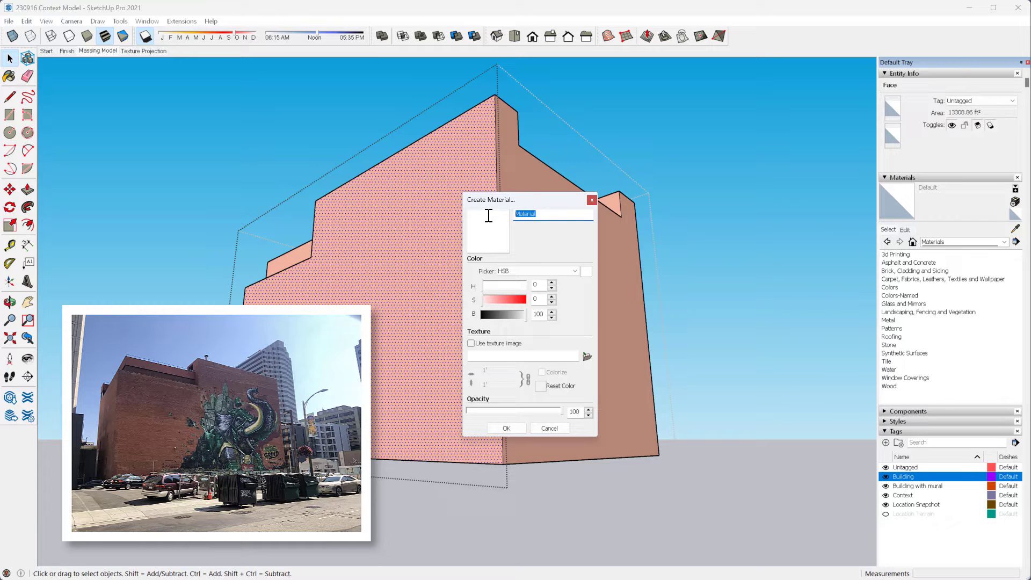
{"action": "type", "text": "M"}
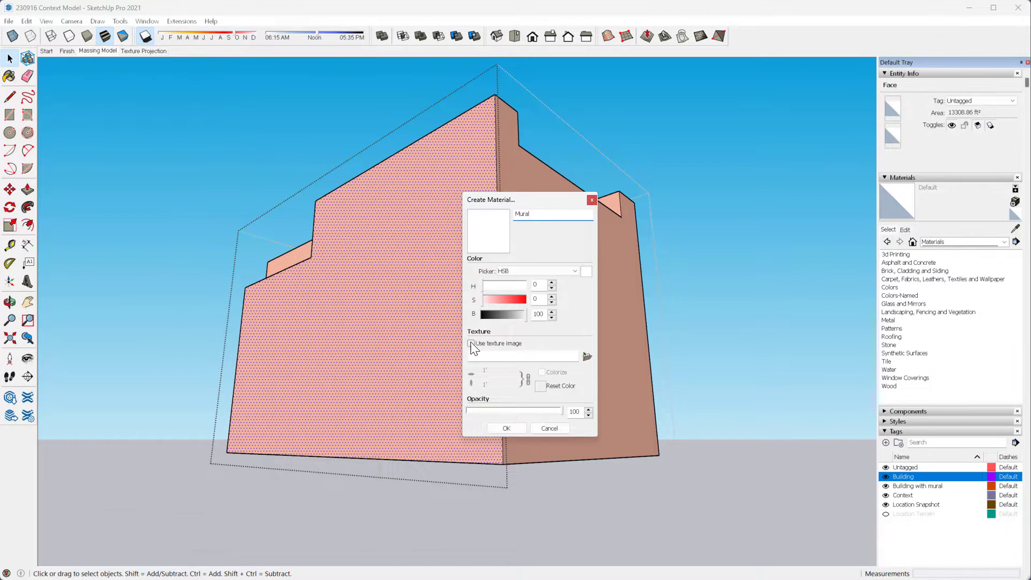
{"action": "left_click", "coordinate": [471, 343]}
{"action": "left_click", "coordinate": [676, 282]}
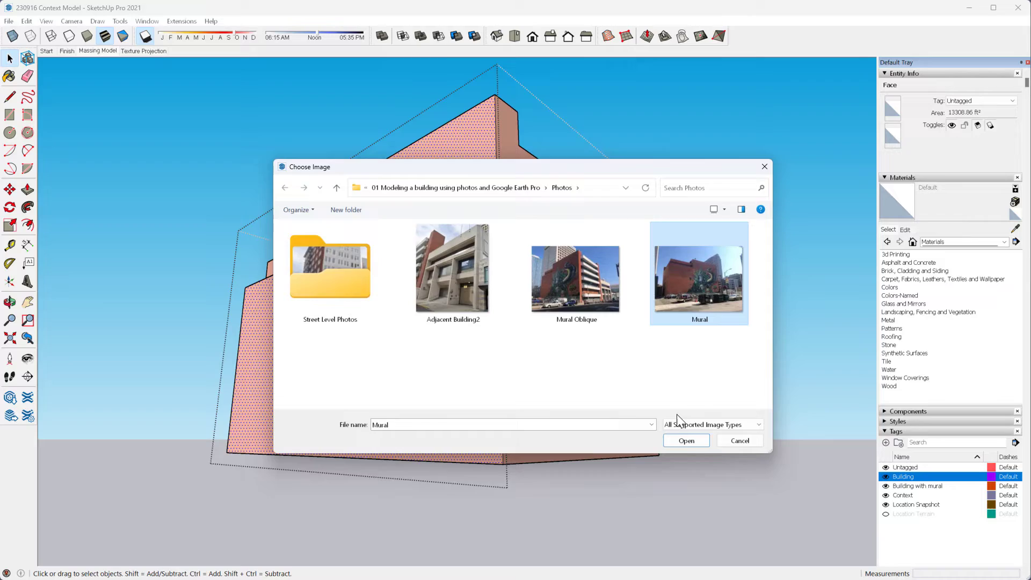
{"action": "left_click", "coordinate": [683, 439]}
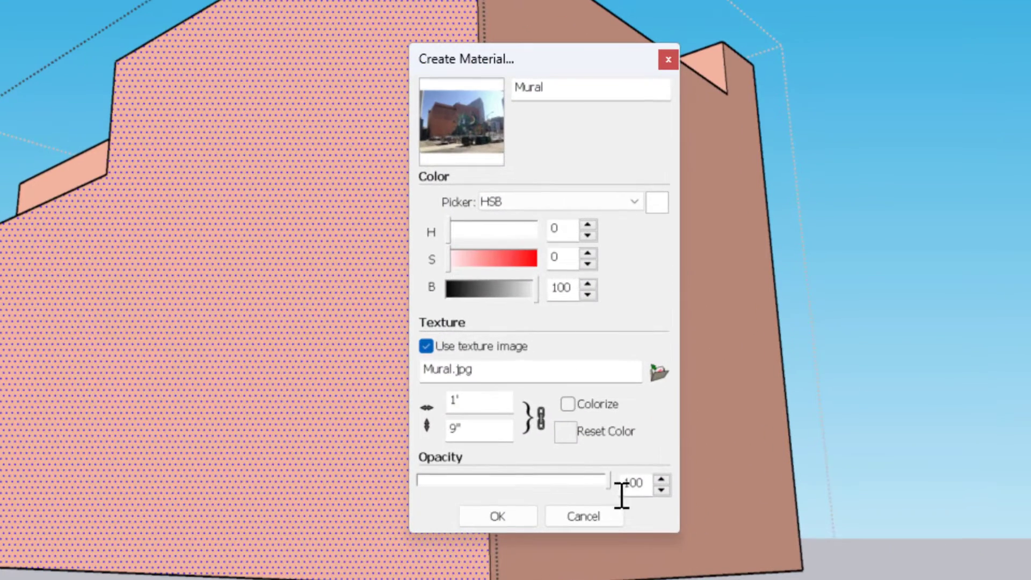
Step: Set the Mural texture's height to 100', create the material, and paint it onto the parking-lot wall
{"action": "left_click_drag", "start_coordinate": [490, 429], "coordinate": [403, 428]}
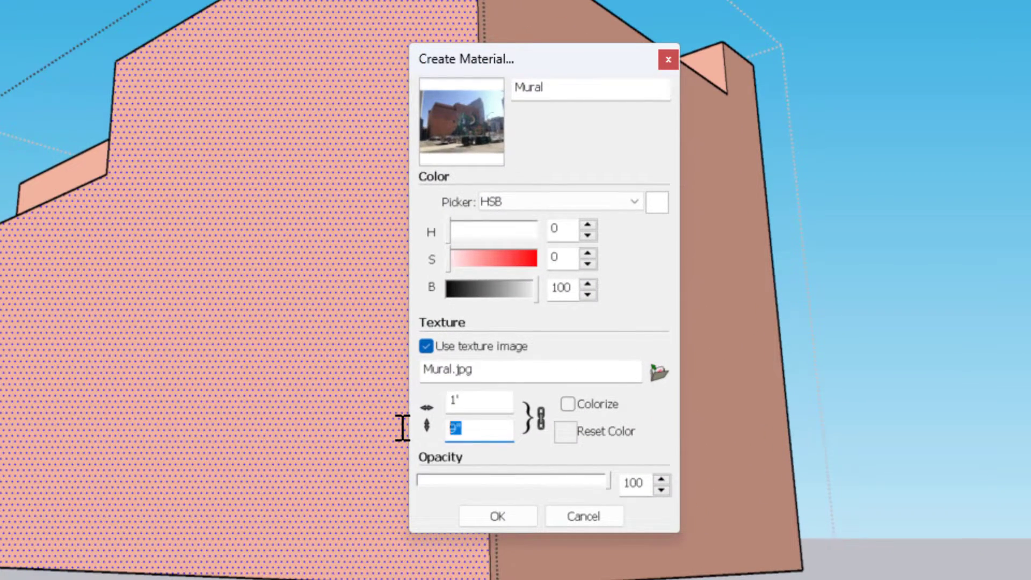
{"action": "type", "text": "100'"}
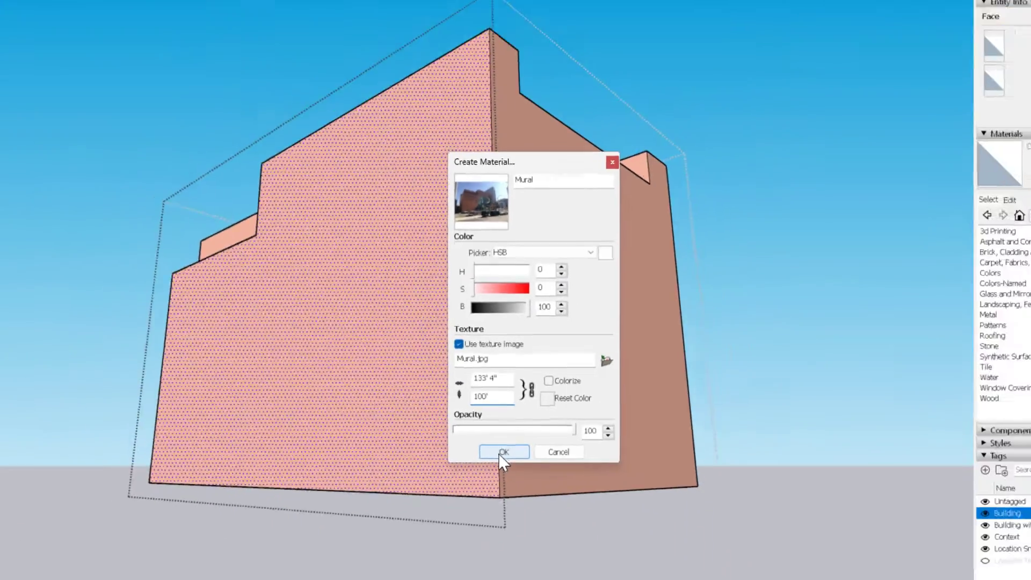
{"action": "left_click", "coordinate": [496, 516]}
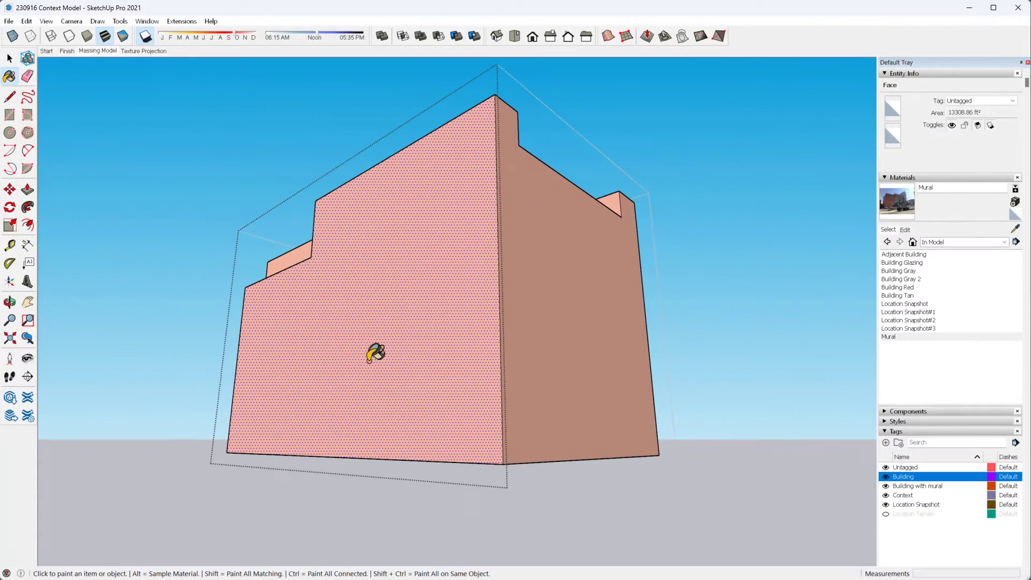
{"action": "left_click", "coordinate": [373, 318]}
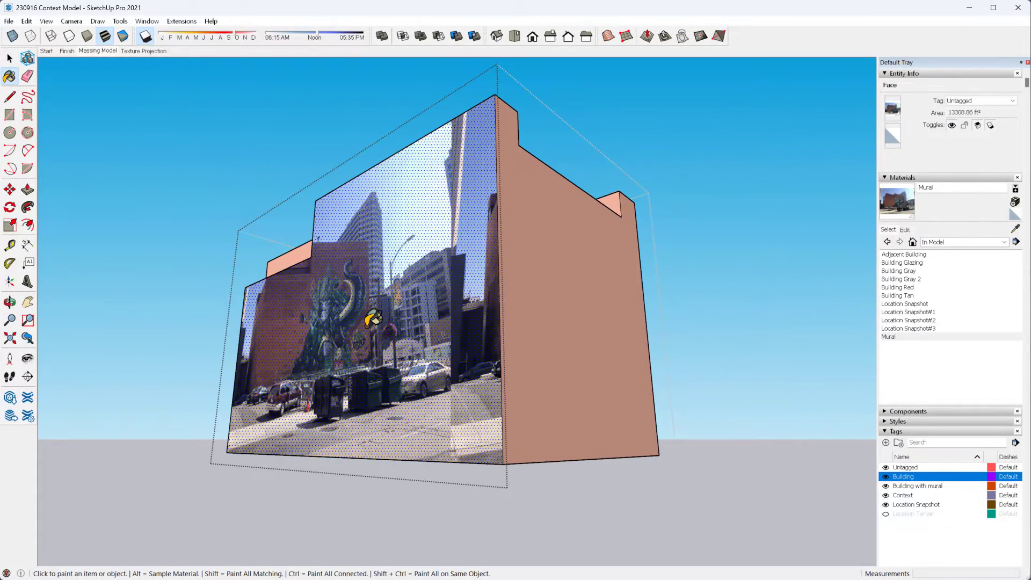
Step: Start positioning the mural texture on the wall and shift the photo so its brick building falls within the wall face
{"action": "middle_click_drag", "start_coordinate": [363, 317], "coordinate": [397, 305]}
{"action": "right_click", "coordinate": [389, 313]}
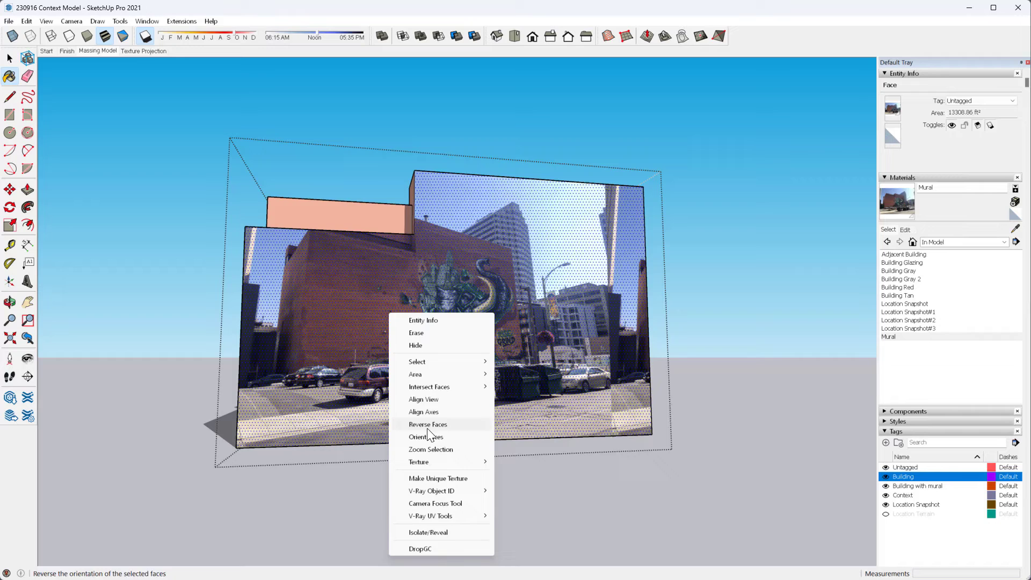
{"action": "mouse_move", "coordinate": [424, 462]}
{"action": "left_click", "coordinate": [508, 463]}
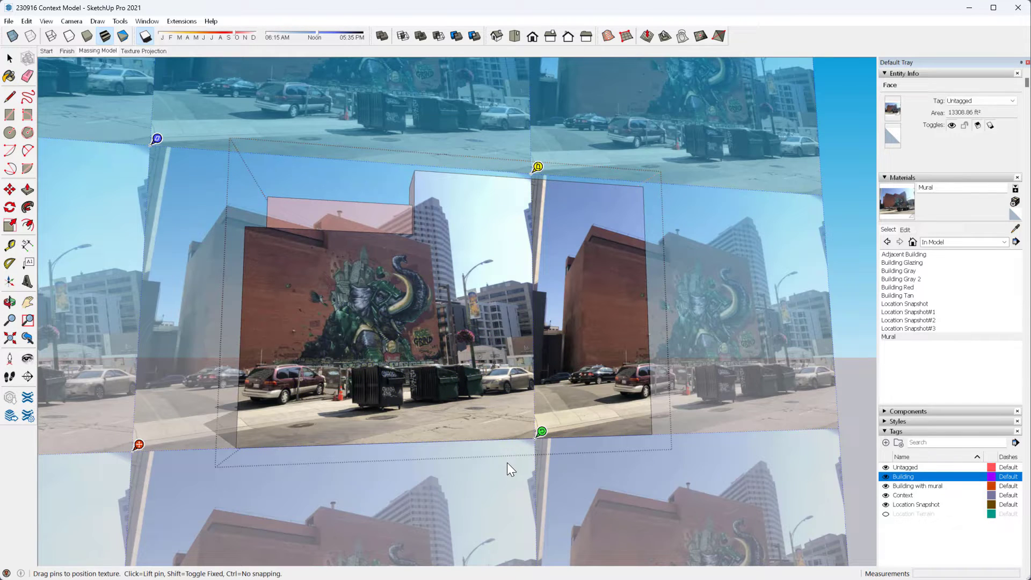
{"action": "left_click_drag", "start_coordinate": [401, 345], "coordinate": [472, 363]}
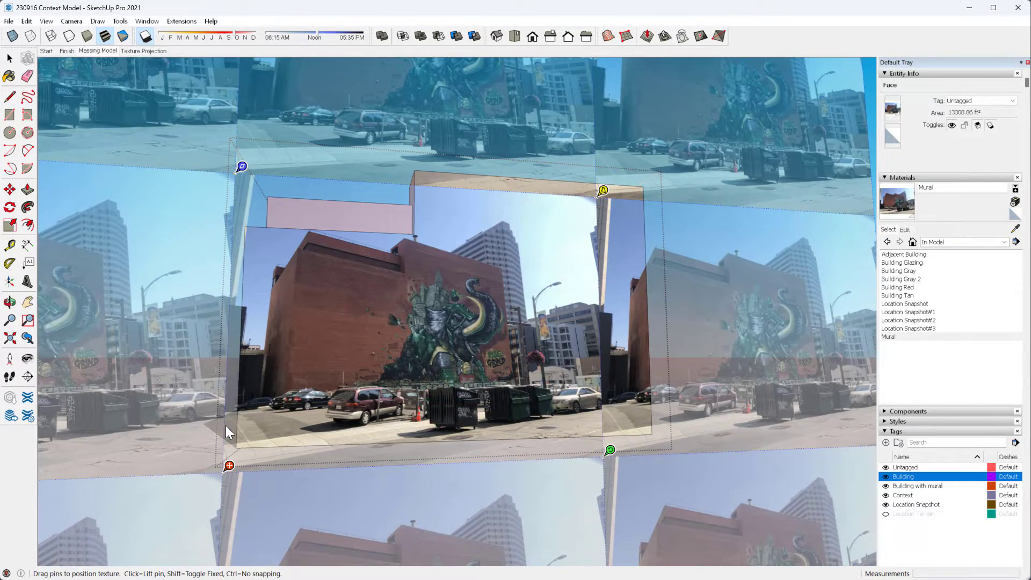
Step: Relocate the red texture pin to the lower-left corner of the mural wall in the photo
{"action": "scroll", "coordinate": [226, 428], "scroll_direction": "up", "scroll_amount": 2}
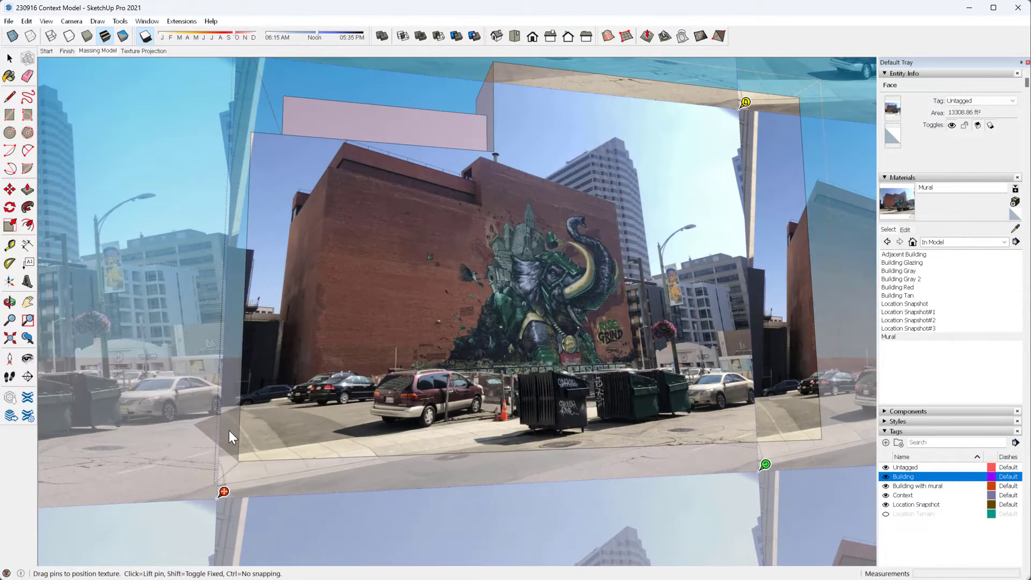
{"action": "left_click", "coordinate": [223, 492]}
{"action": "scroll", "coordinate": [290, 389], "scroll_direction": "up", "scroll_amount": 3}
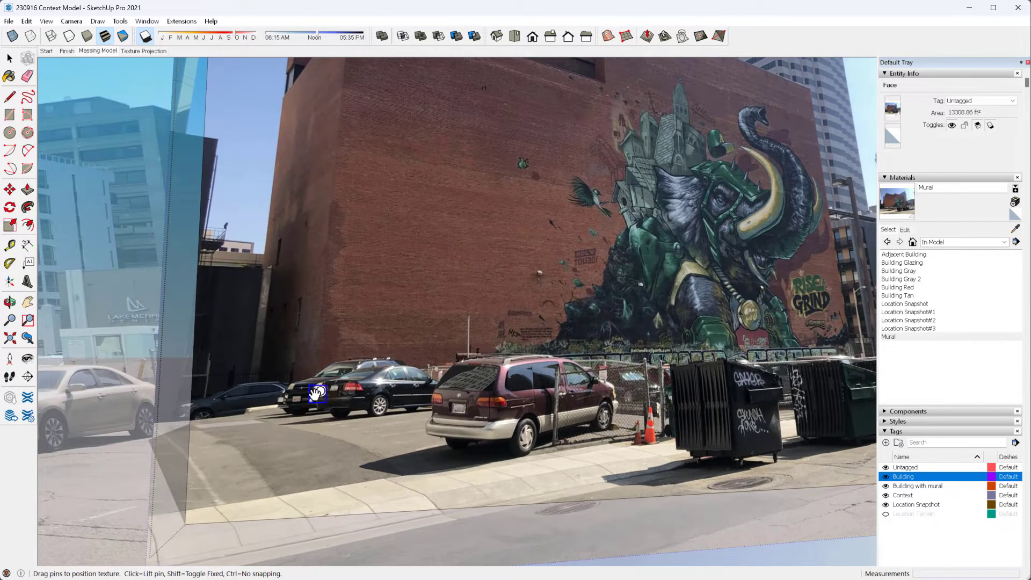
{"action": "scroll", "coordinate": [225, 366], "scroll_direction": "down", "scroll_amount": 3}
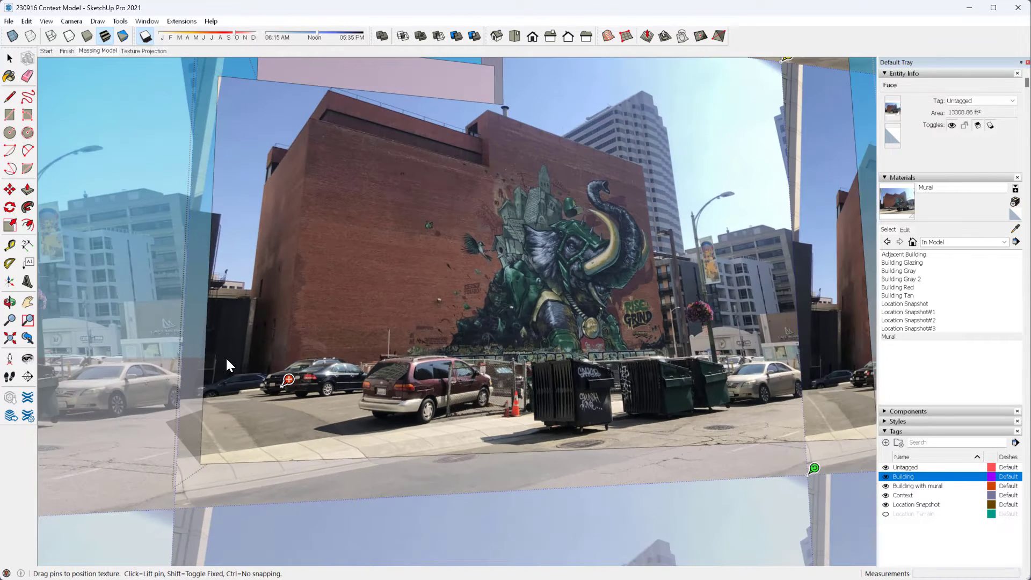
Step: Relocate the green texture pin to the lower-right corner of the mural wall in the photo
{"action": "left_click", "coordinate": [814, 469]}
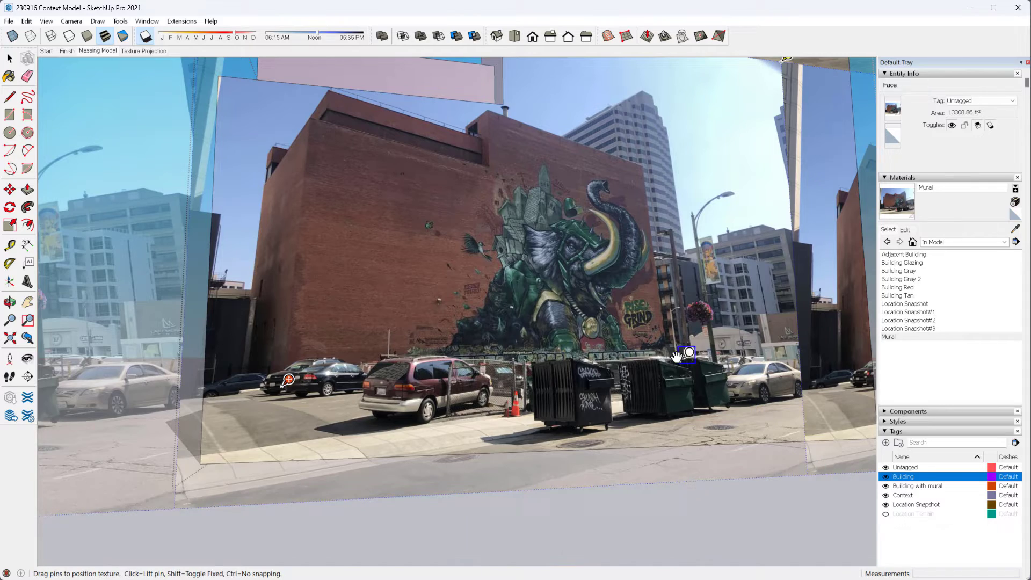
{"action": "scroll", "coordinate": [672, 360], "scroll_direction": "up", "scroll_amount": 3}
{"action": "scroll", "coordinate": [675, 364], "scroll_direction": "up", "scroll_amount": 1}
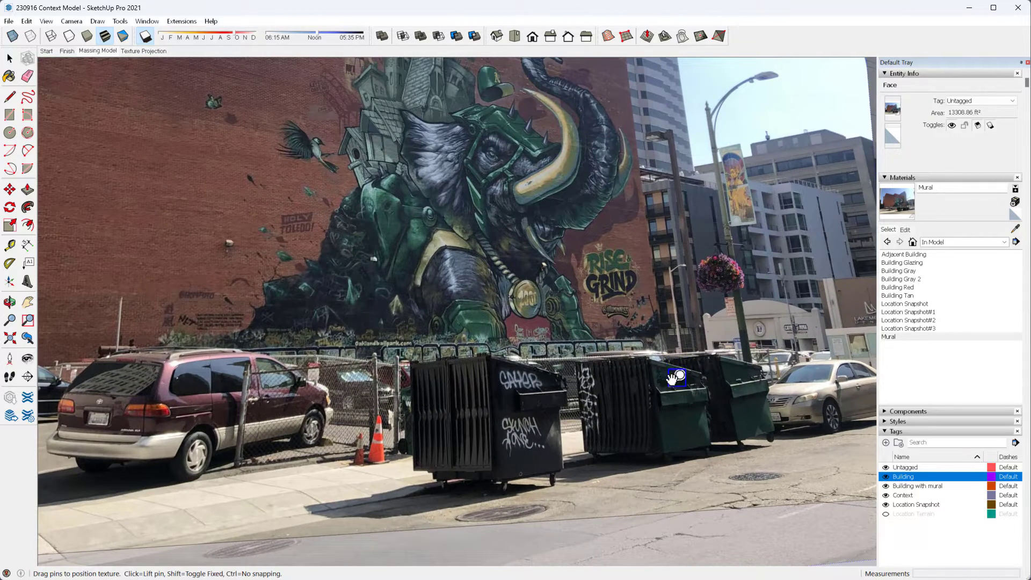
{"action": "left_click", "coordinate": [669, 394]}
{"action": "scroll", "coordinate": [666, 419], "scroll_direction": "down", "scroll_amount": 3}
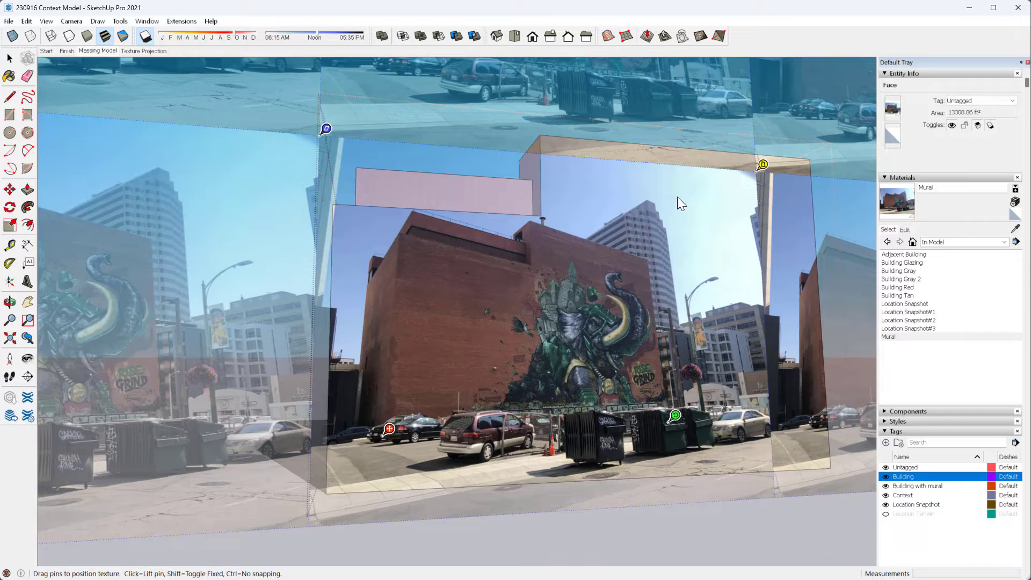
Step: Relocate the yellow texture pin to the mural wall's upper-right corner in the photo and the blue pin to its upper-left corner
{"action": "left_click", "coordinate": [762, 165]}
{"action": "scroll", "coordinate": [693, 223], "scroll_direction": "up", "scroll_amount": 4}
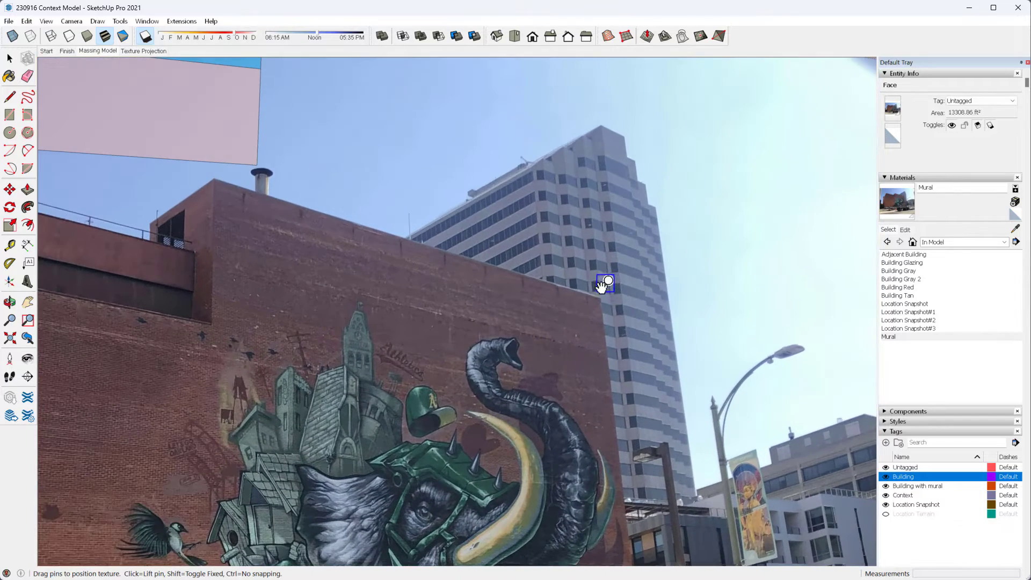
{"action": "left_click", "coordinate": [605, 292]}
{"action": "scroll", "coordinate": [771, 283], "scroll_direction": "down", "scroll_amount": 3}
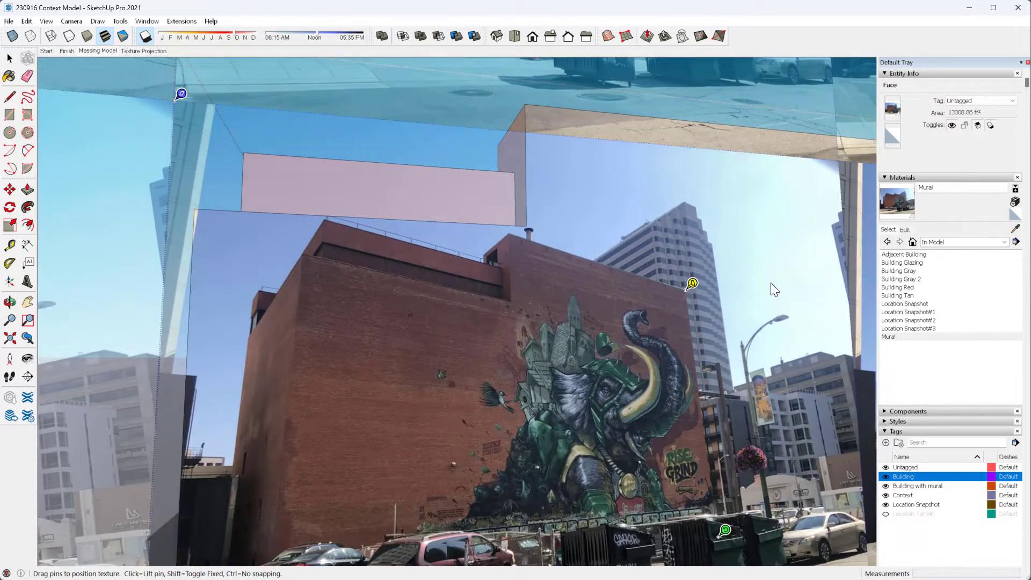
{"action": "left_click", "coordinate": [236, 111]}
{"action": "scroll", "coordinate": [332, 250], "scroll_direction": "up", "scroll_amount": 3}
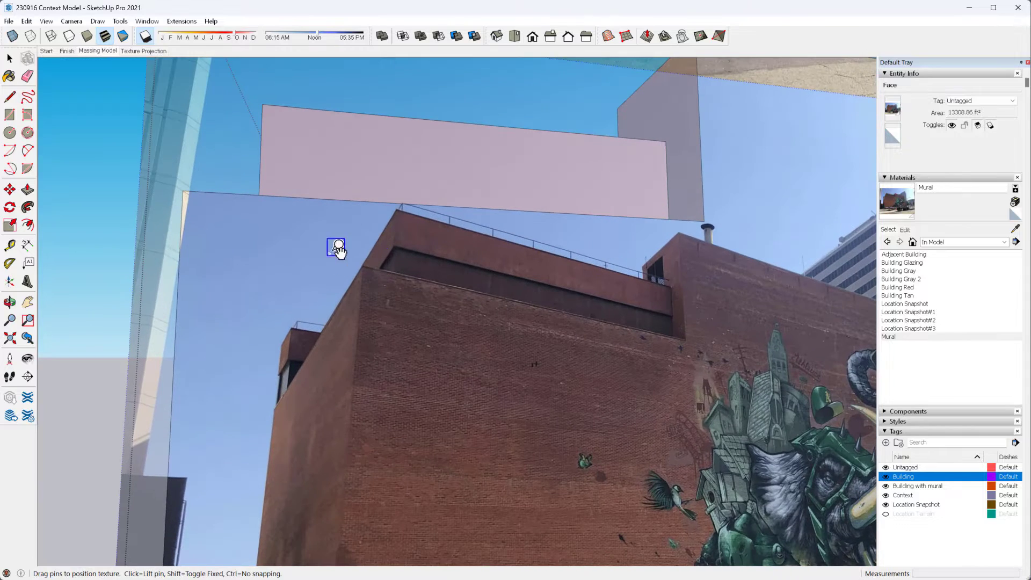
{"action": "left_click", "coordinate": [371, 261]}
{"action": "scroll", "coordinate": [371, 261], "scroll_direction": "down", "scroll_amount": 3}
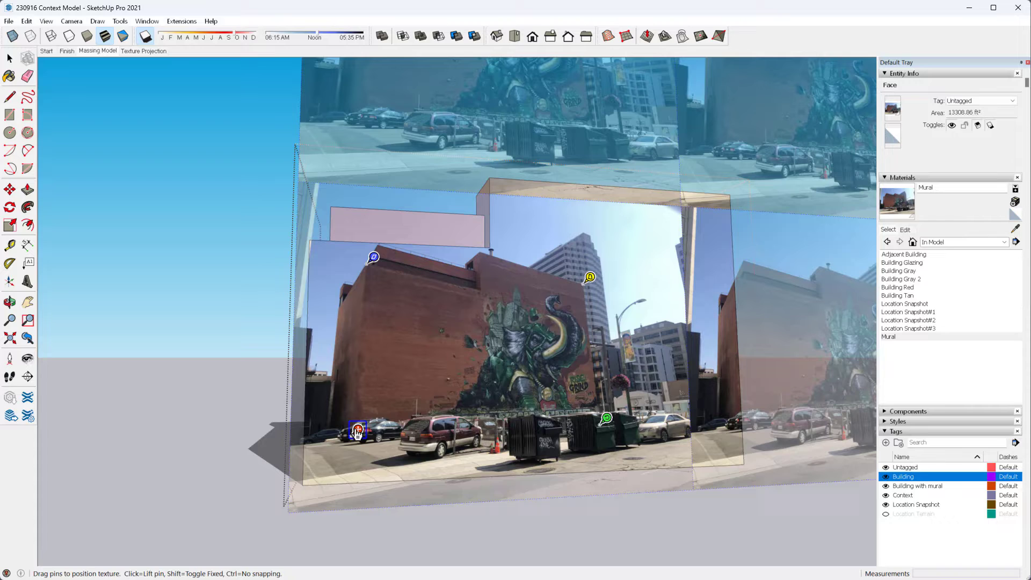
Step: Move the red, green, blue and yellow pins onto the matching corners of the modelled parking-lot wall and apply the texture position
{"action": "left_click_drag", "start_coordinate": [357, 429], "coordinate": [309, 478]}
{"action": "scroll", "coordinate": [156, 293], "scroll_direction": "down", "scroll_amount": 2}
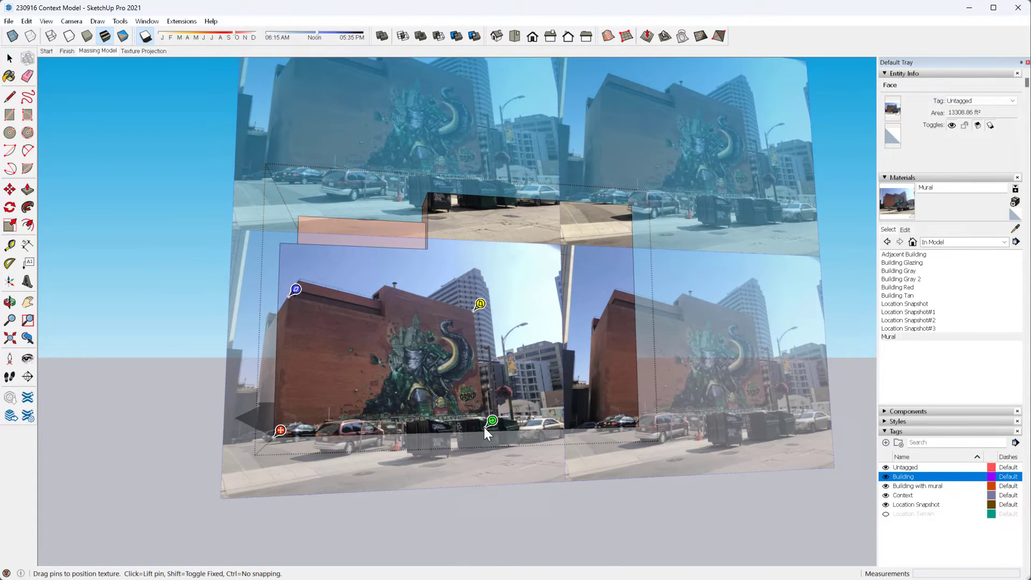
{"action": "left_click_drag", "start_coordinate": [486, 425], "coordinate": [646, 419]}
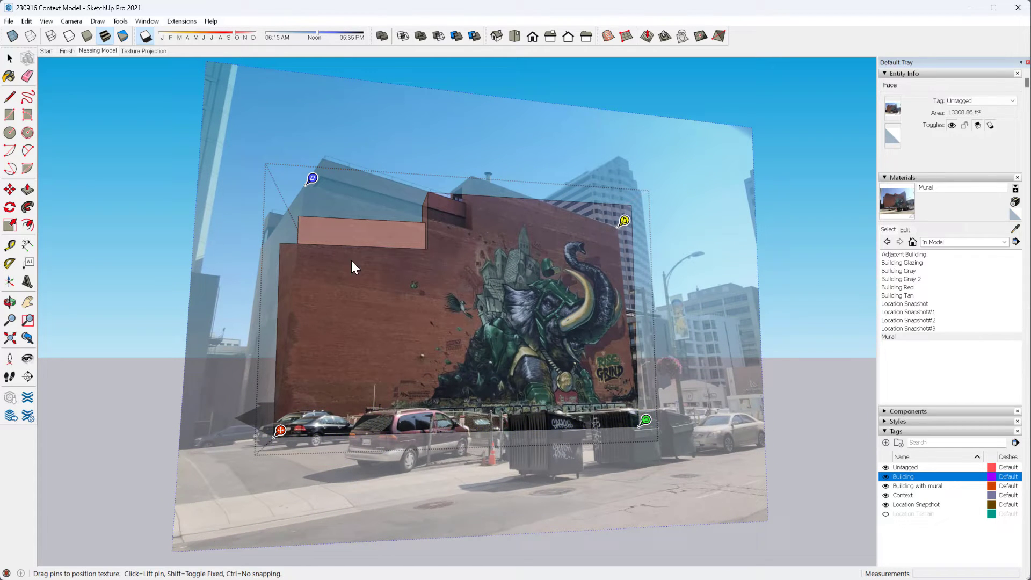
{"action": "left_click_drag", "start_coordinate": [304, 183], "coordinate": [286, 237]}
{"action": "left_click_drag", "start_coordinate": [607, 268], "coordinate": [638, 198]}
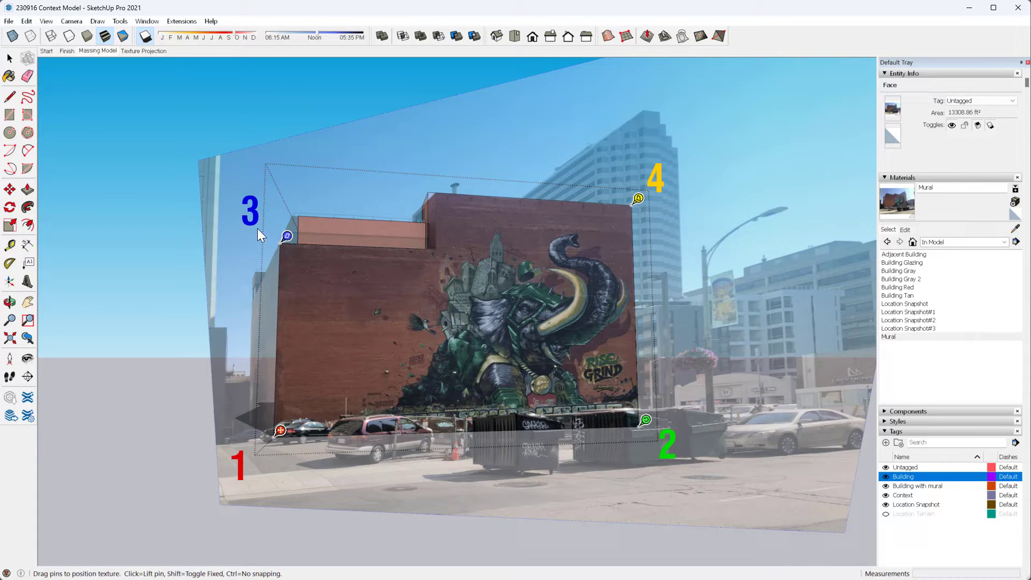
{"action": "left_click", "coordinate": [163, 220]}
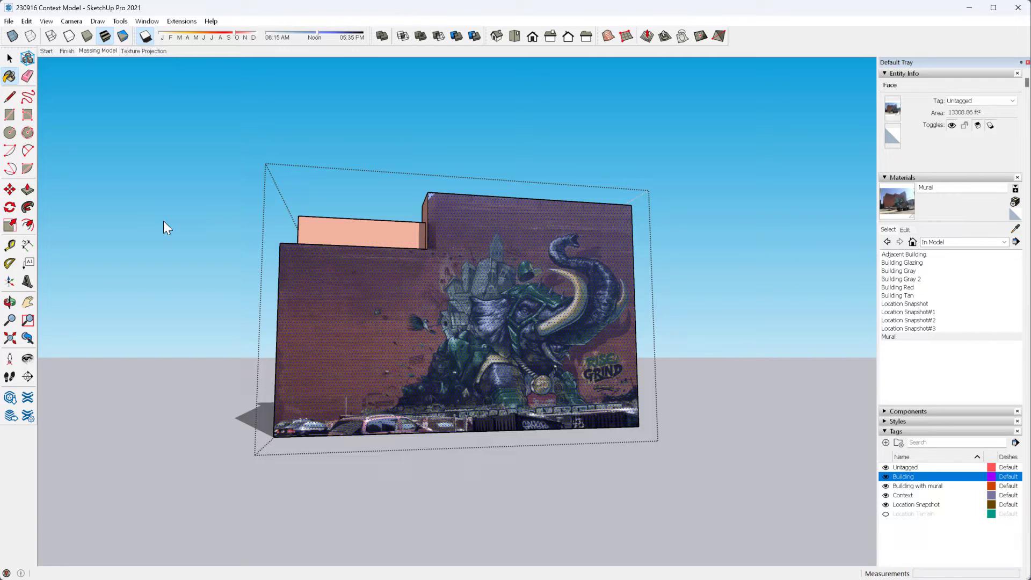
Step: Push/Pull the narrow side face beside the lower roof by about 3' so the wall step lines up with the mural photo
{"action": "scroll", "coordinate": [375, 257], "scroll_direction": "up", "scroll_amount": 3}
{"action": "middle_click_drag", "start_coordinate": [163, 221], "coordinate": [414, 209]}
{"action": "key", "text": "p"}
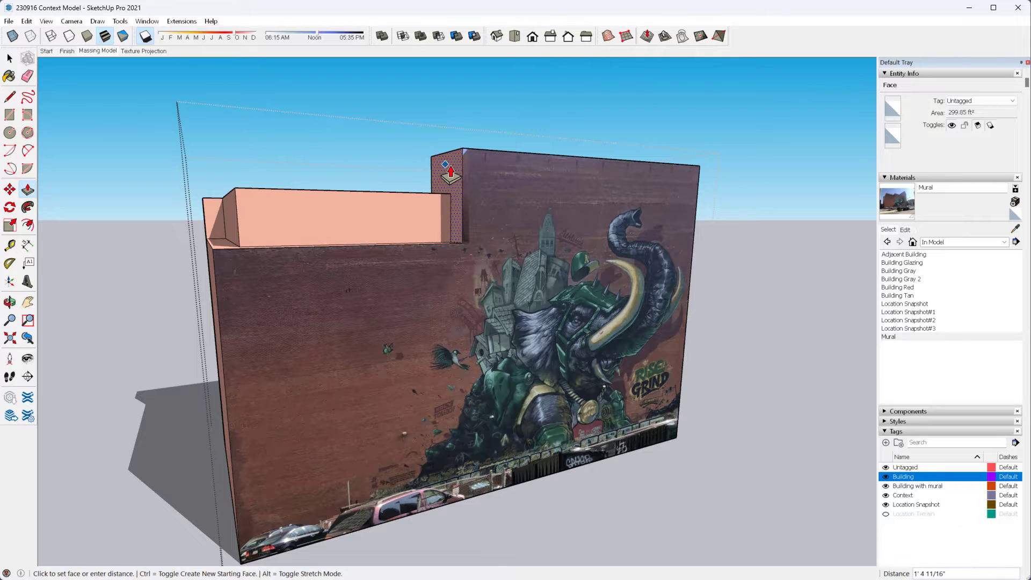
{"action": "left_click", "coordinate": [444, 170]}
{"action": "middle_click_drag", "start_coordinate": [444, 169], "coordinate": [387, 257]}
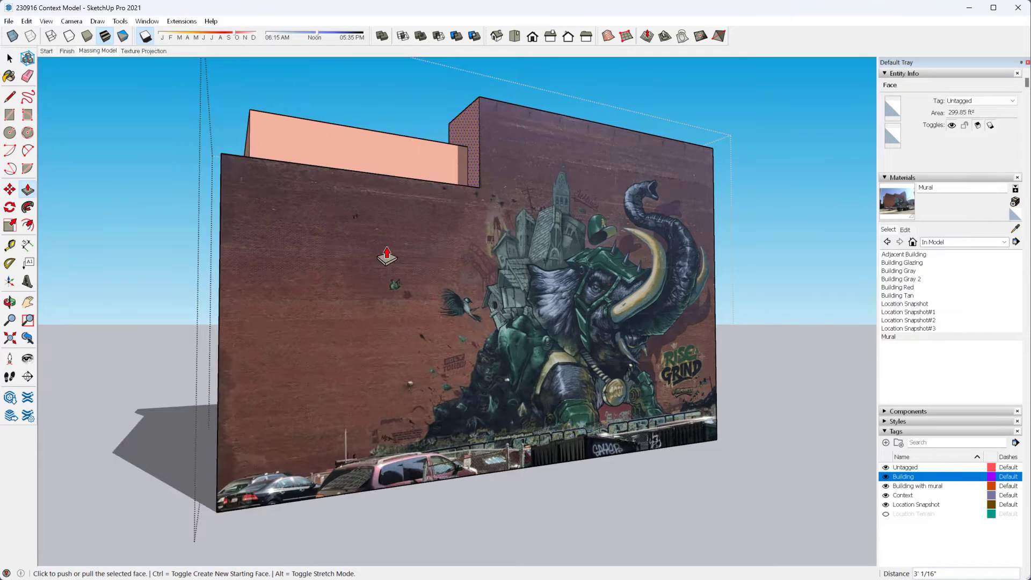
Step: Sample the mural wall's material, paint it onto the recessed rooftop wall, and start positioning that wall's texture
{"action": "left_click", "coordinate": [9, 76]}
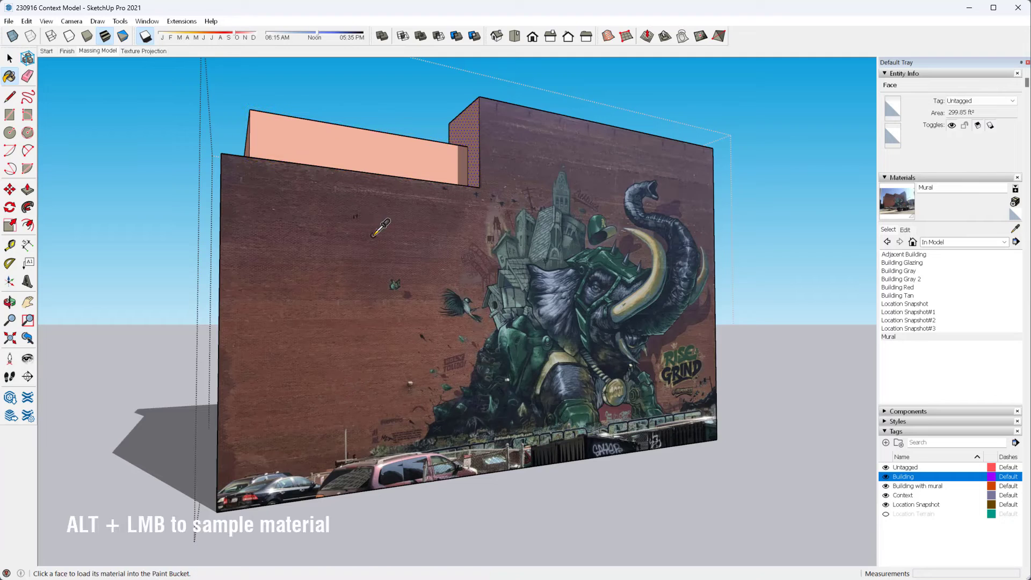
{"action": "left_click", "coordinate": [370, 140]}
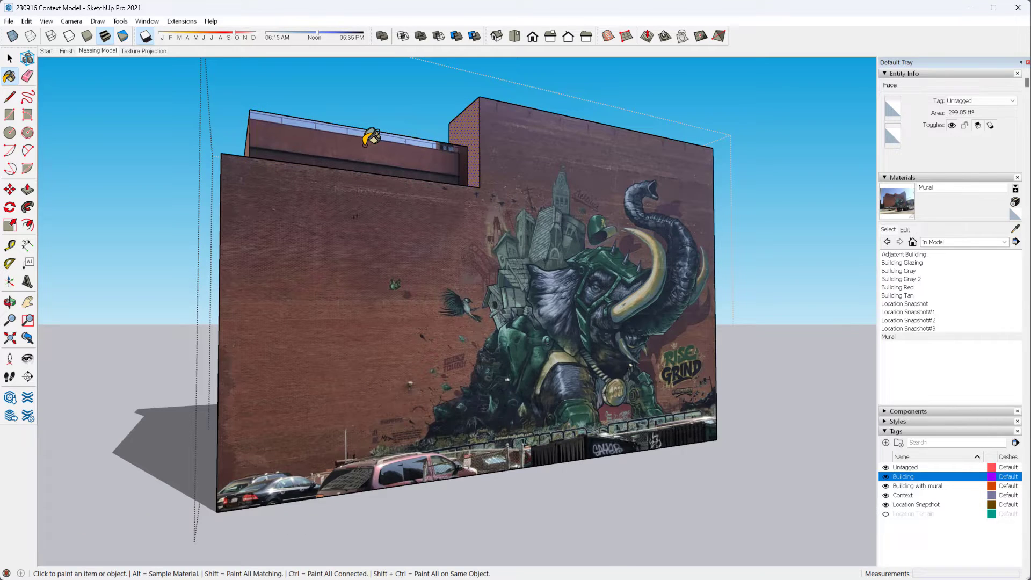
{"action": "key", "text": "o"}
{"action": "middle_click_drag", "start_coordinate": [353, 153], "coordinate": [390, 261]}
{"action": "right_click", "coordinate": [391, 262]}
{"action": "mouse_move", "coordinate": [458, 414]}
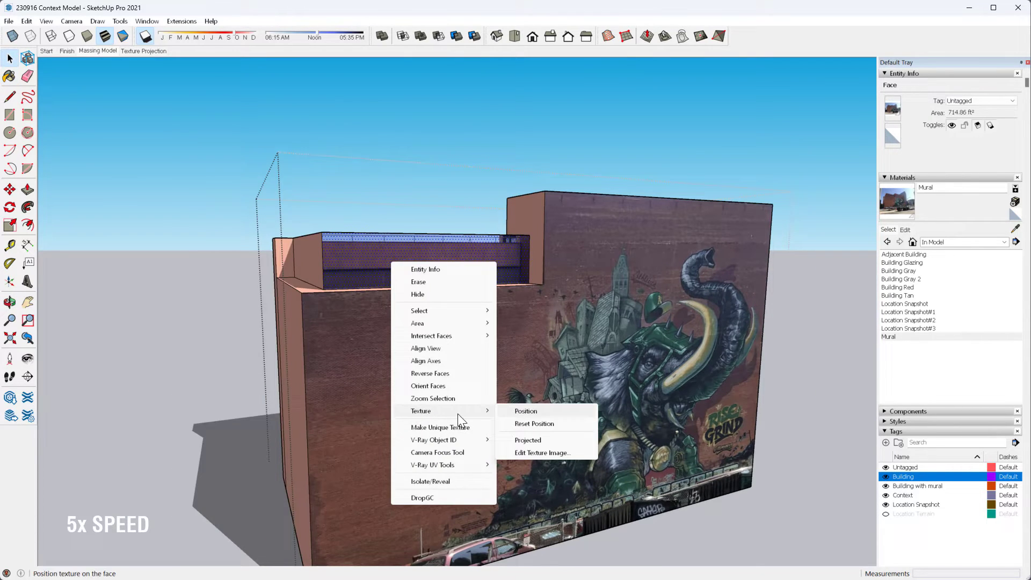
{"action": "left_click", "coordinate": [525, 411]}
Step: Relocate the yellow pin to the rooftop parapet's upper-right corner in the photo and set the green pin at the recessed wall's lower-right corner
{"action": "scroll", "coordinate": [323, 275], "scroll_direction": "up", "scroll_amount": 10}
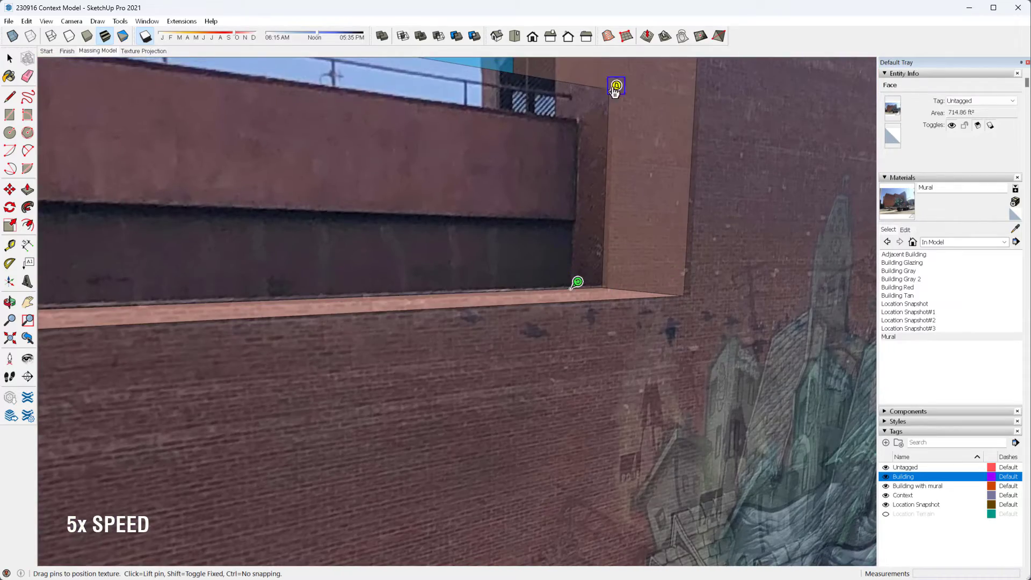
{"action": "left_click", "coordinate": [581, 116]}
{"action": "scroll", "coordinate": [637, 153], "scroll_direction": "down", "scroll_amount": 5}
{"action": "middle_click_drag", "start_coordinate": [231, 196], "coordinate": [419, 145]}
{"action": "scroll", "coordinate": [596, 268], "scroll_direction": "up", "scroll_amount": 5}
{"action": "left_click_drag", "start_coordinate": [593, 297], "coordinate": [613, 294]}
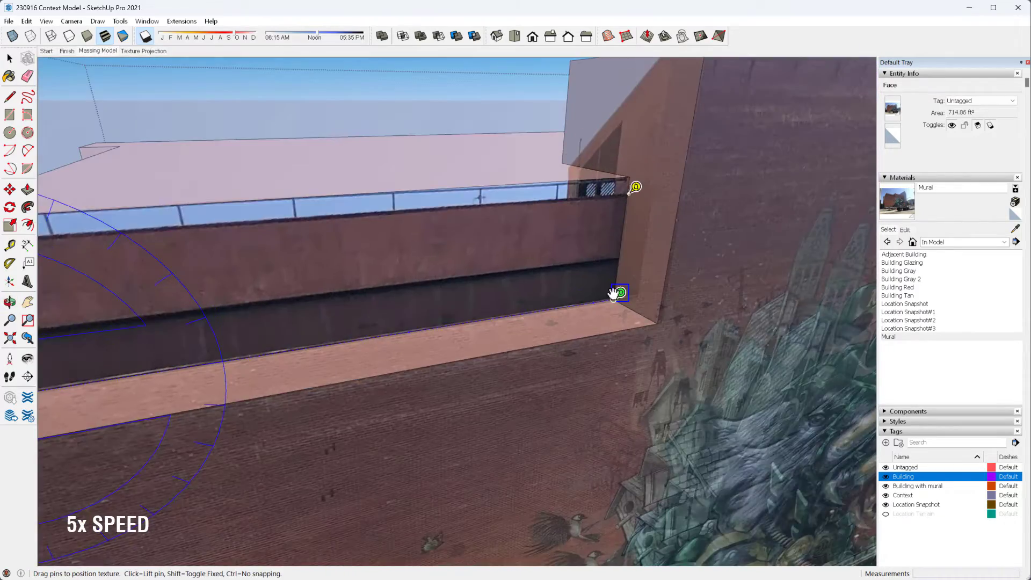
Step: Adjust the upper texture pins so the parapet photo fills the recessed rooftop wall, apply the position, and restore the Massing Model scene
{"action": "scroll", "coordinate": [613, 294], "scroll_direction": "down", "scroll_amount": 5}
{"action": "scroll", "coordinate": [263, 247], "scroll_direction": "up", "scroll_amount": 5}
{"action": "left_click_drag", "start_coordinate": [329, 264], "coordinate": [357, 233]}
{"action": "scroll", "coordinate": [357, 232], "scroll_direction": "down", "scroll_amount": 5}
{"action": "scroll", "coordinate": [612, 207], "scroll_direction": "up", "scroll_amount": 5}
{"action": "left_click_drag", "start_coordinate": [612, 207], "coordinate": [616, 184]}
{"action": "key", "text": "Return"}
{"action": "scroll", "coordinate": [617, 184], "scroll_direction": "down", "scroll_amount": 10}
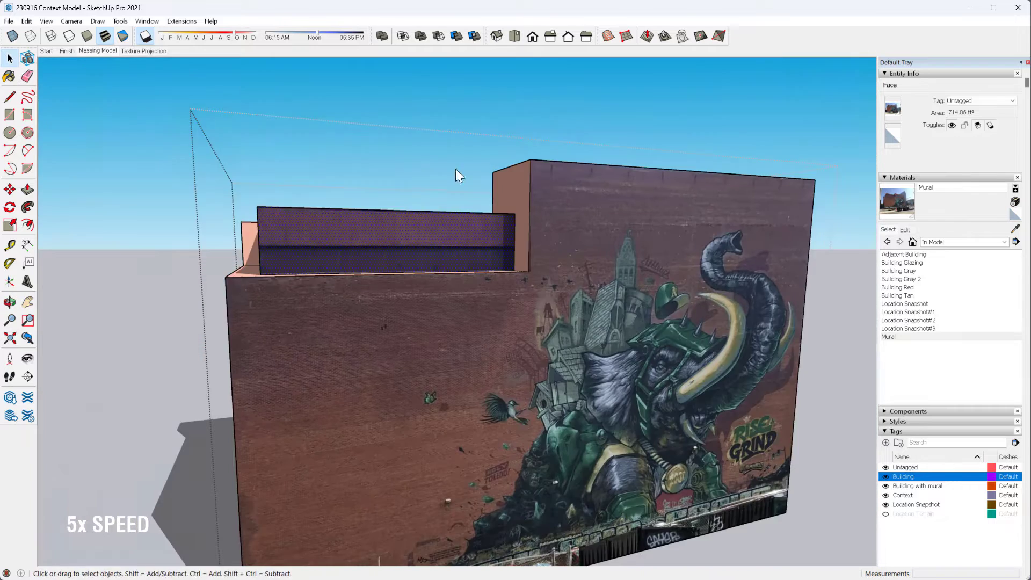
{"action": "scroll", "coordinate": [455, 176], "scroll_direction": "down", "scroll_amount": 10}
{"action": "left_click", "coordinate": [91, 51]}
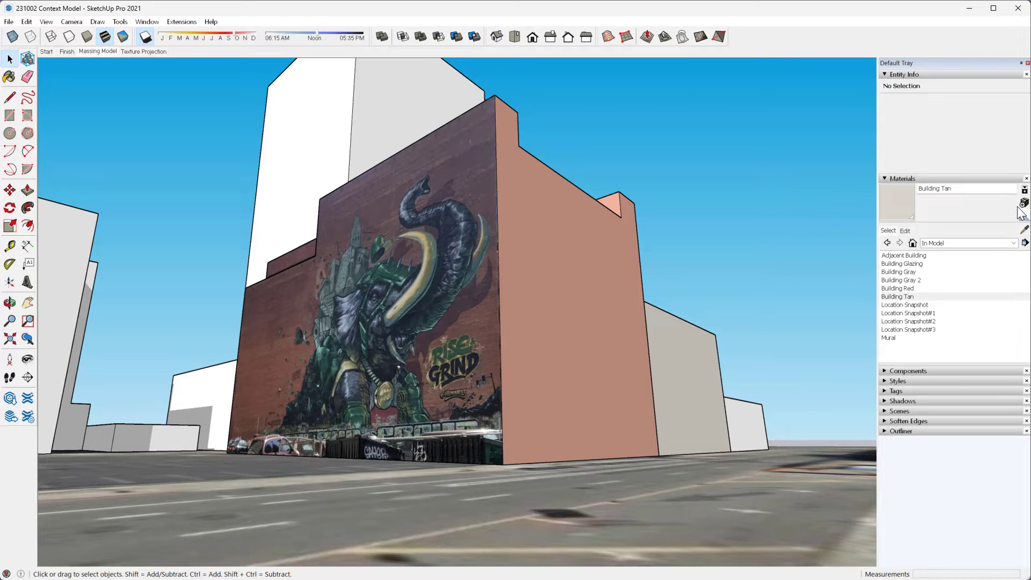
Step: Create a material named Facade using the Mural Oblique image as its texture, with a height of 100'
{"action": "left_click", "coordinate": [1023, 204]}
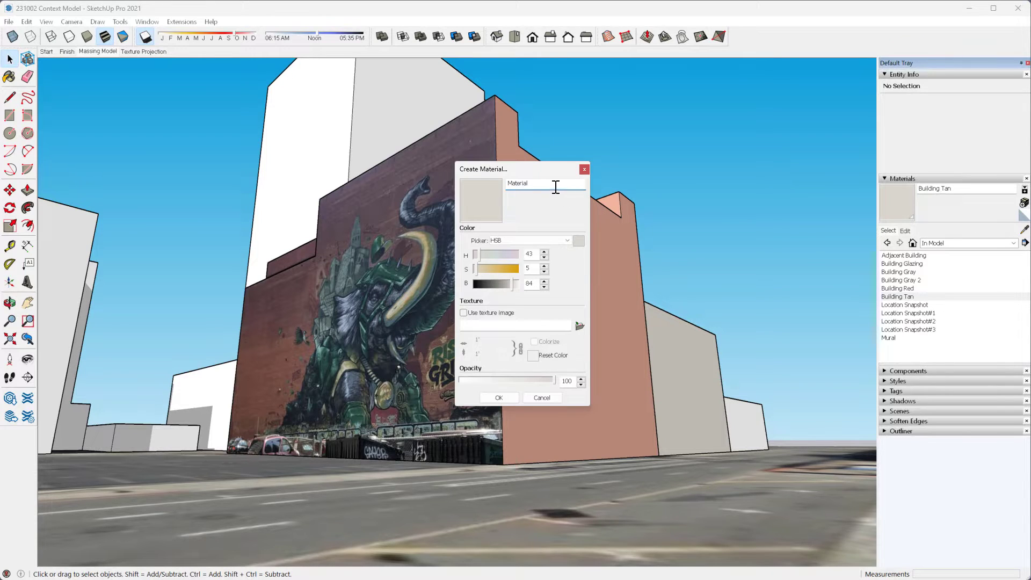
{"action": "left_click_drag", "start_coordinate": [556, 186], "coordinate": [490, 181]}
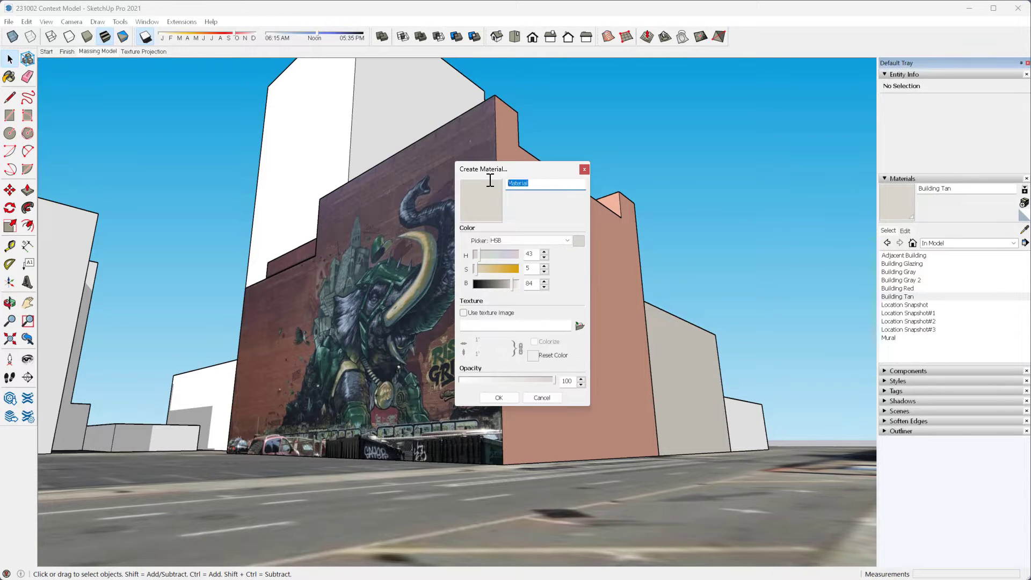
{"action": "left_click", "coordinate": [463, 312]}
{"action": "left_click", "coordinate": [508, 217]}
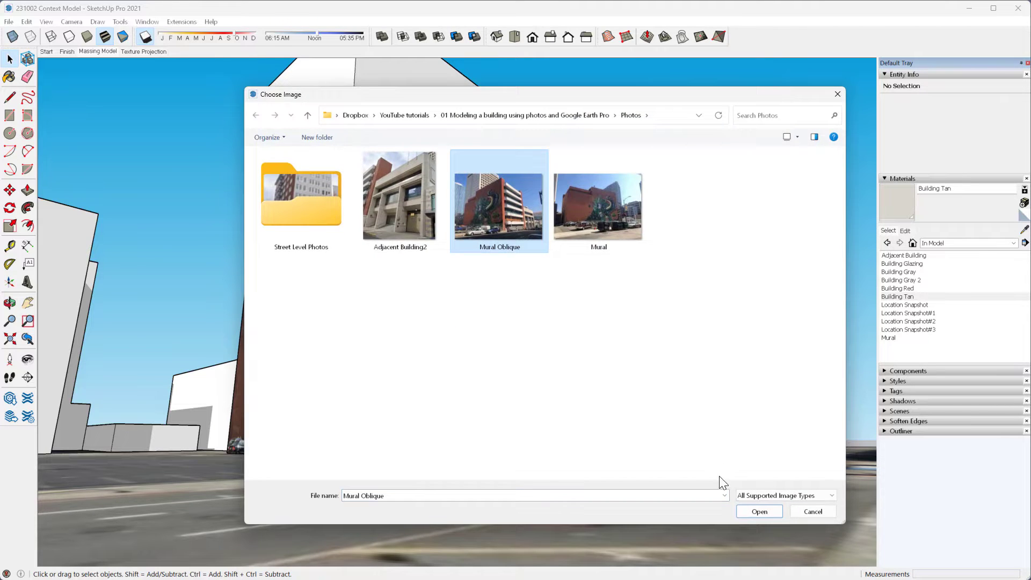
{"action": "left_click", "coordinate": [759, 511]}
{"action": "left_click_drag", "start_coordinate": [495, 355], "coordinate": [463, 347]}
{"action": "type", "text": "100'"}
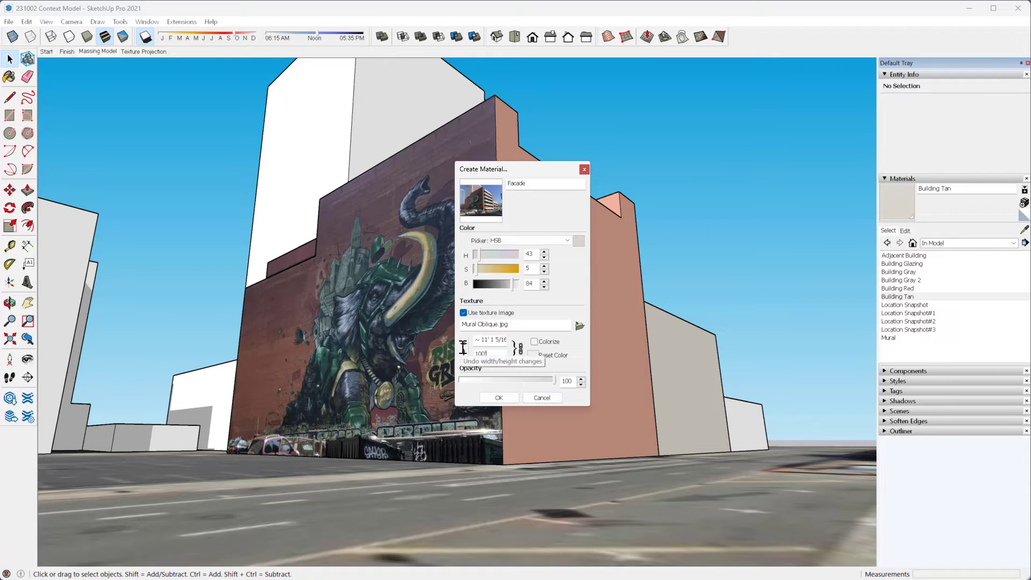
{"action": "left_click", "coordinate": [485, 398]}
Step: Paint the Facade material onto the mural building's street-side face and start positioning its texture
{"action": "middle_click", "coordinate": [486, 400]}
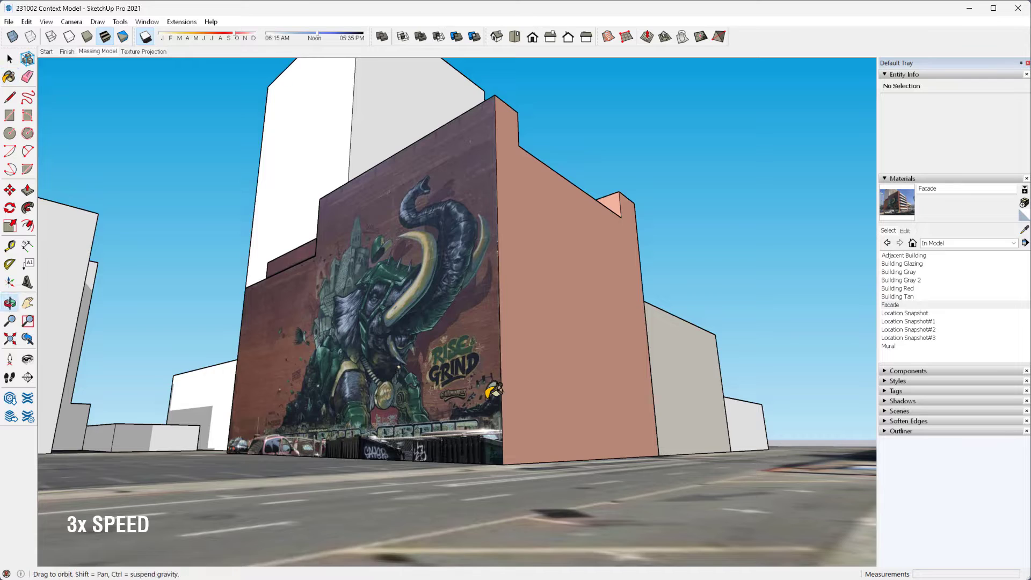
{"action": "double_click", "coordinate": [561, 289]}
{"action": "key", "text": "b"}
{"action": "left_click", "coordinate": [562, 289]}
{"action": "key", "text": "space"}
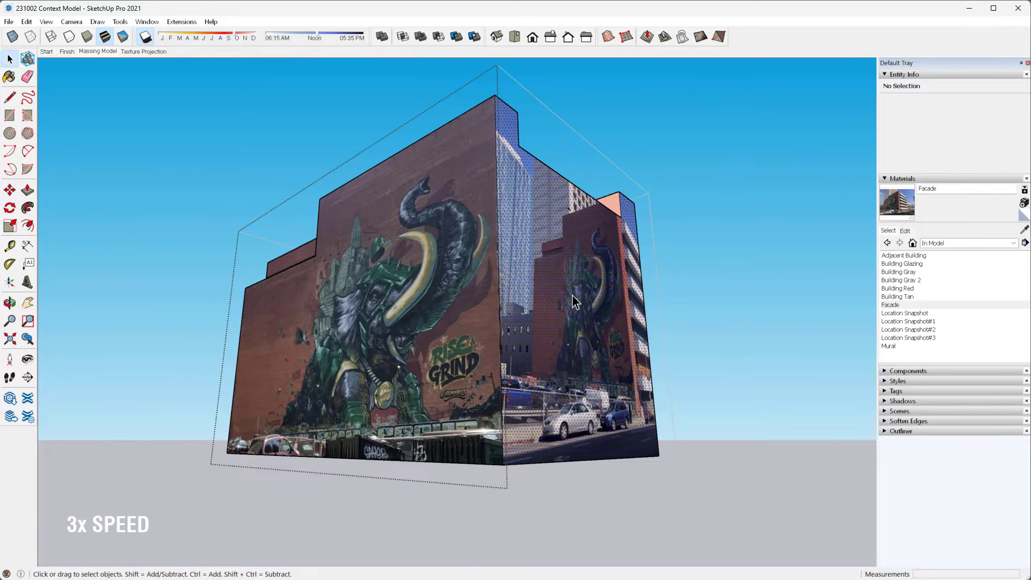
{"action": "right_click", "coordinate": [571, 295]}
{"action": "mouse_move", "coordinate": [594, 441]}
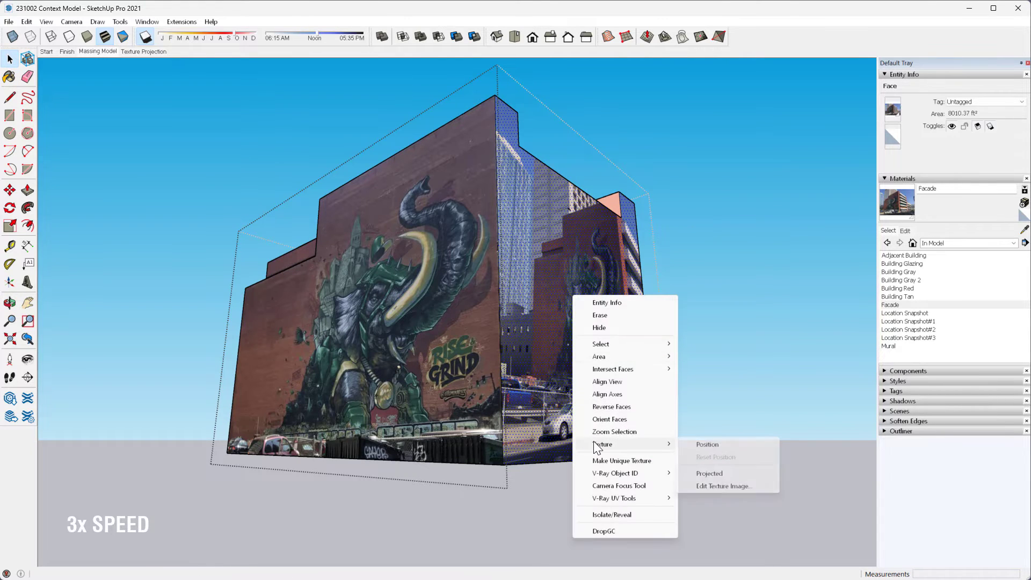
{"action": "left_click", "coordinate": [707, 444]}
Step: Relocate the red and green texture pins to the lower-left and lower-right corners of the balconied street façade in the photo
{"action": "scroll", "coordinate": [617, 306], "scroll_direction": "up", "scroll_amount": 5}
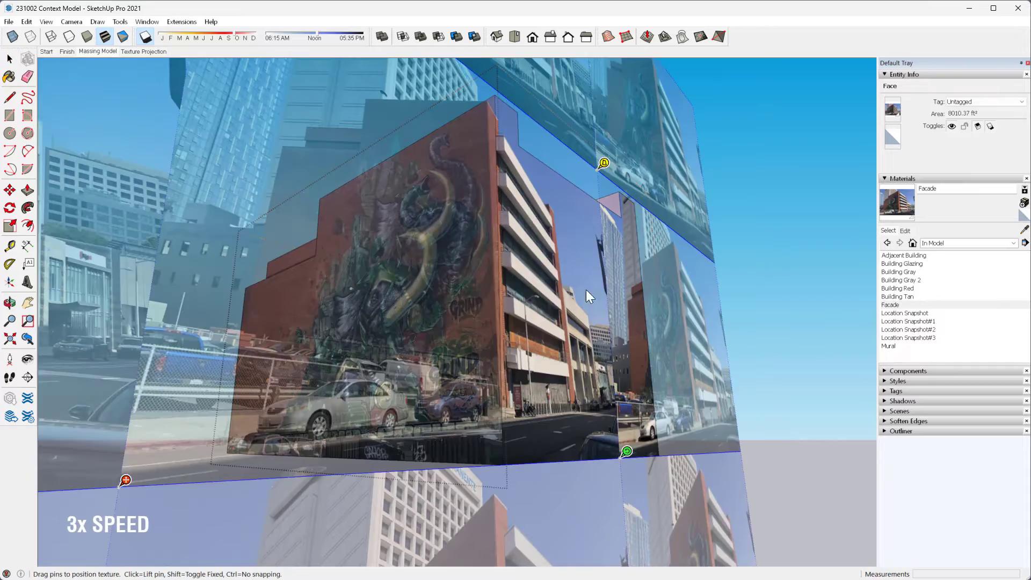
{"action": "middle_click_drag", "start_coordinate": [585, 289], "coordinate": [314, 370]}
{"action": "left_click", "coordinate": [161, 469]}
{"action": "scroll", "coordinate": [515, 379], "scroll_direction": "up", "scroll_amount": 5}
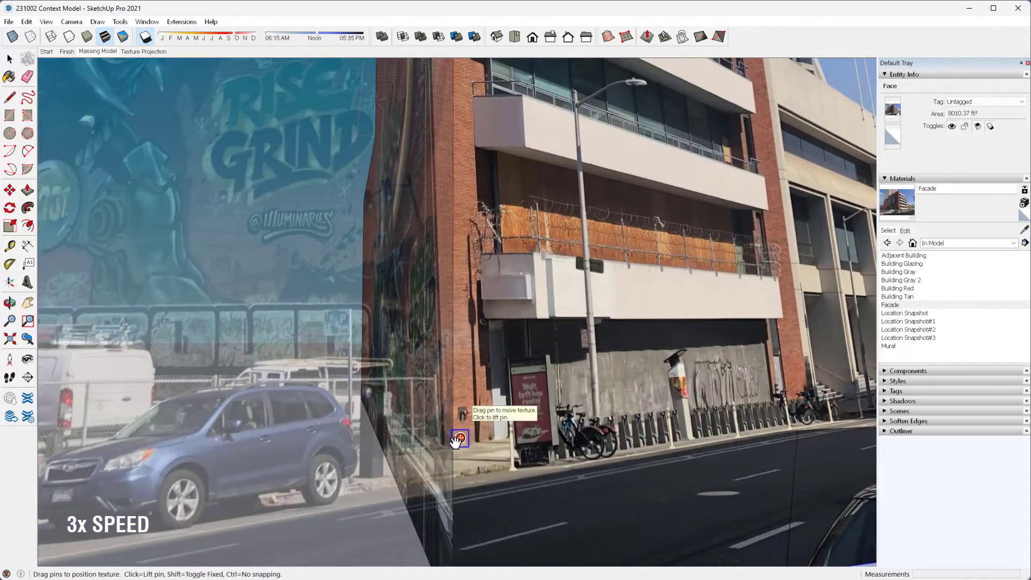
{"action": "left_click", "coordinate": [457, 441]}
{"action": "scroll", "coordinate": [456, 443], "scroll_direction": "down", "scroll_amount": 5}
{"action": "left_click", "coordinate": [686, 484]}
{"action": "scroll", "coordinate": [606, 426], "scroll_direction": "up", "scroll_amount": 5}
{"action": "left_click", "coordinate": [573, 429]}
{"action": "scroll", "coordinate": [577, 457], "scroll_direction": "down", "scroll_amount": 5}
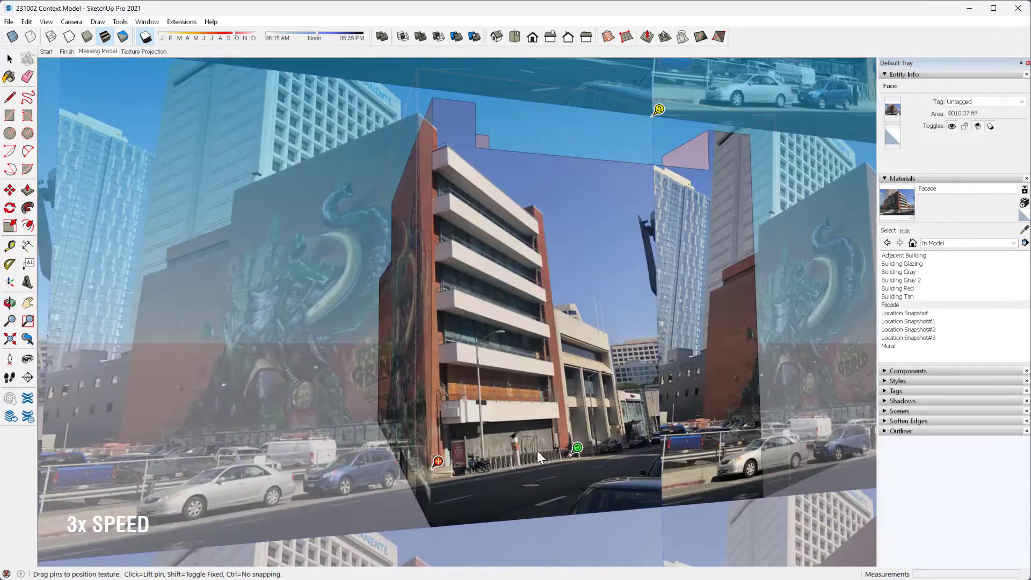
Step: Relocate the yellow and blue texture pins to the upper-right and upper-left corners of the balconied street façade in the photo
{"action": "left_click", "coordinate": [660, 110]}
{"action": "scroll", "coordinate": [538, 217], "scroll_direction": "up", "scroll_amount": 5}
{"action": "left_click", "coordinate": [539, 225]}
{"action": "scroll", "coordinate": [569, 306], "scroll_direction": "down", "scroll_amount": 6}
{"action": "left_click", "coordinate": [202, 162]}
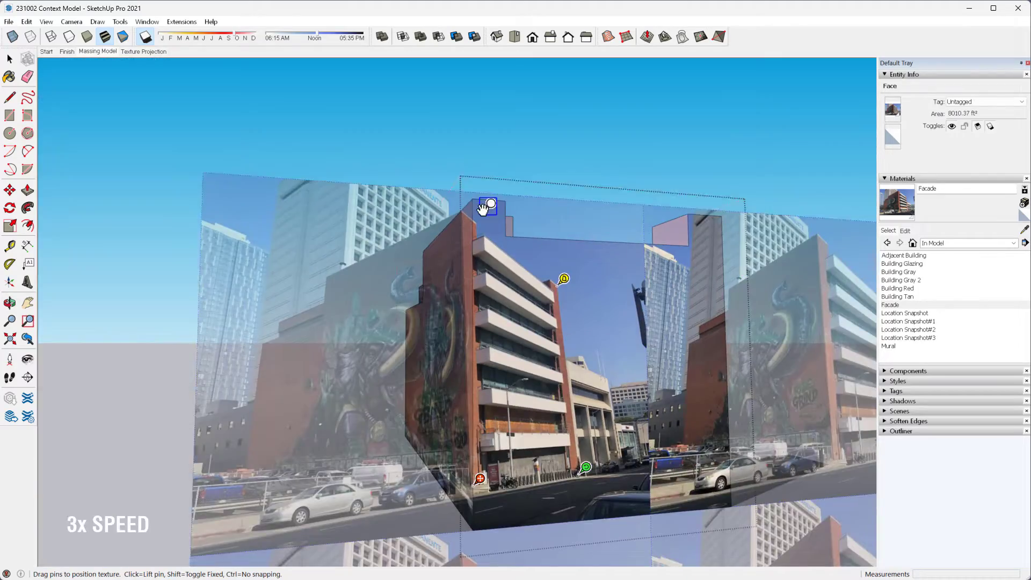
{"action": "scroll", "coordinate": [477, 222], "scroll_direction": "up", "scroll_amount": 5}
{"action": "left_click", "coordinate": [416, 197]}
{"action": "scroll", "coordinate": [396, 141], "scroll_direction": "down", "scroll_amount": 5}
Step: Move the four pins onto the corners of the modelled street-side face, apply the texture position, and return to the Massing Model scene
{"action": "left_click_drag", "start_coordinate": [410, 365], "coordinate": [416, 408]}
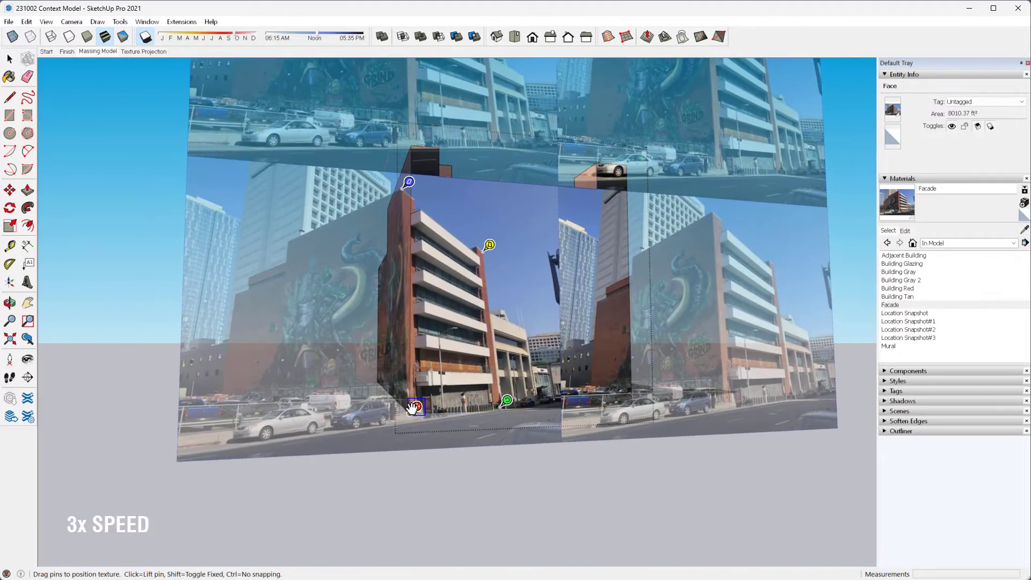
{"action": "left_click_drag", "start_coordinate": [509, 387], "coordinate": [631, 396]}
{"action": "scroll", "coordinate": [577, 411], "scroll_direction": "down", "scroll_amount": 4}
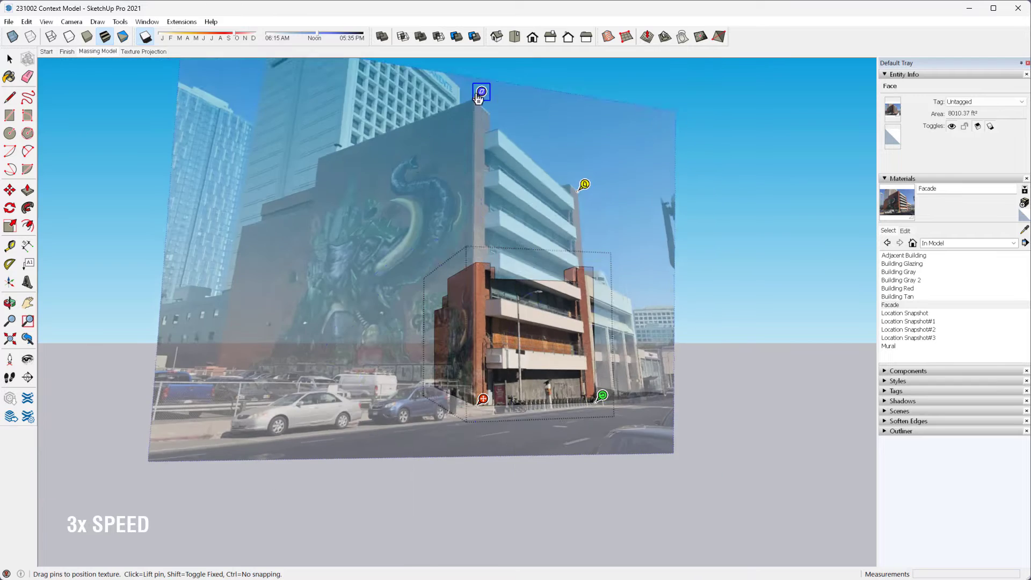
{"action": "left_click_drag", "start_coordinate": [480, 97], "coordinate": [479, 264]}
{"action": "left_click_drag", "start_coordinate": [581, 303], "coordinate": [594, 266]}
{"action": "key", "text": "Return"}
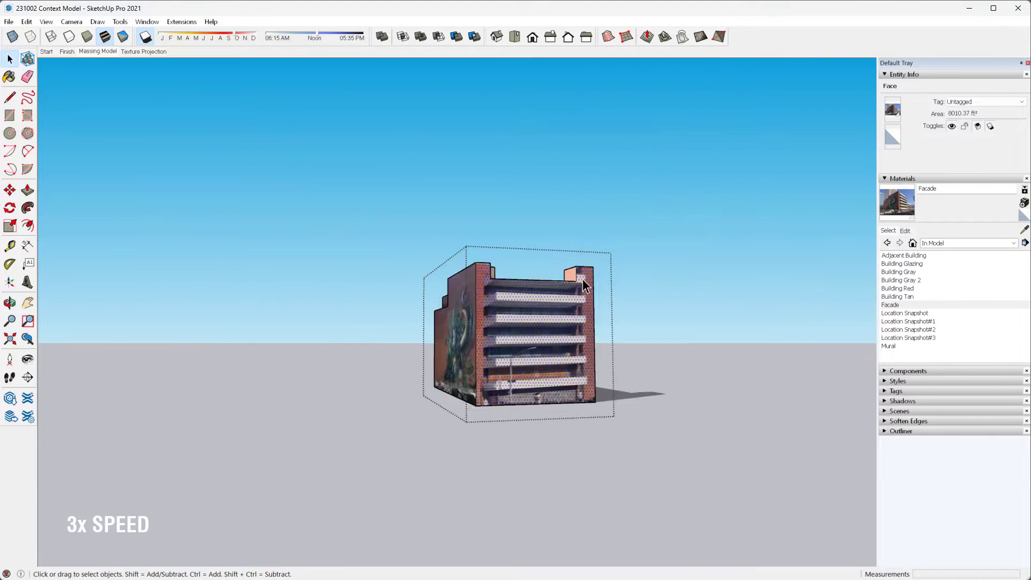
{"action": "scroll", "coordinate": [529, 363], "scroll_direction": "up", "scroll_amount": 4}
{"action": "middle_click_drag", "start_coordinate": [550, 362], "coordinate": [541, 398]}
{"action": "left_click", "coordinate": [206, 146]}
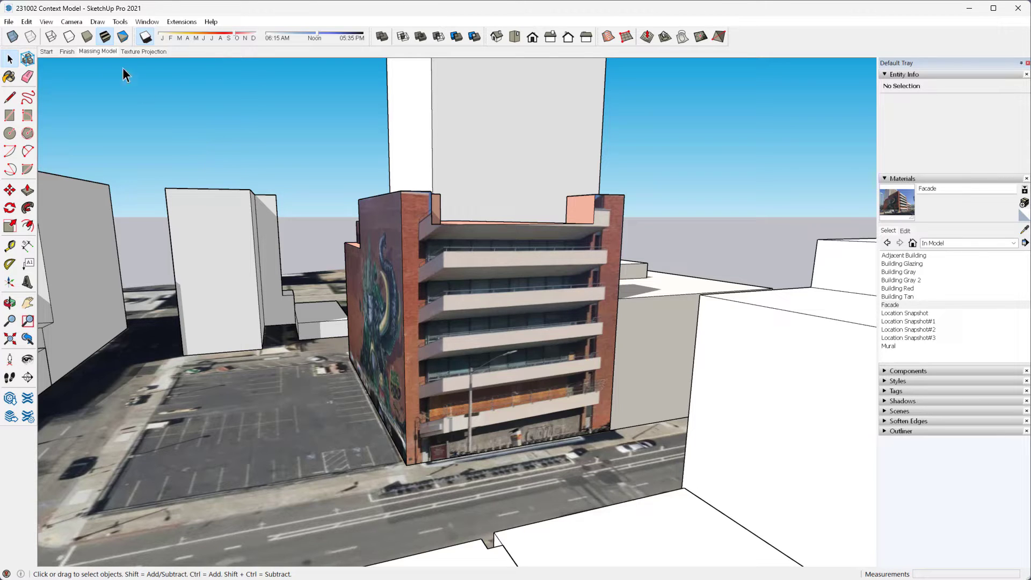
{"action": "left_click", "coordinate": [104, 52]}
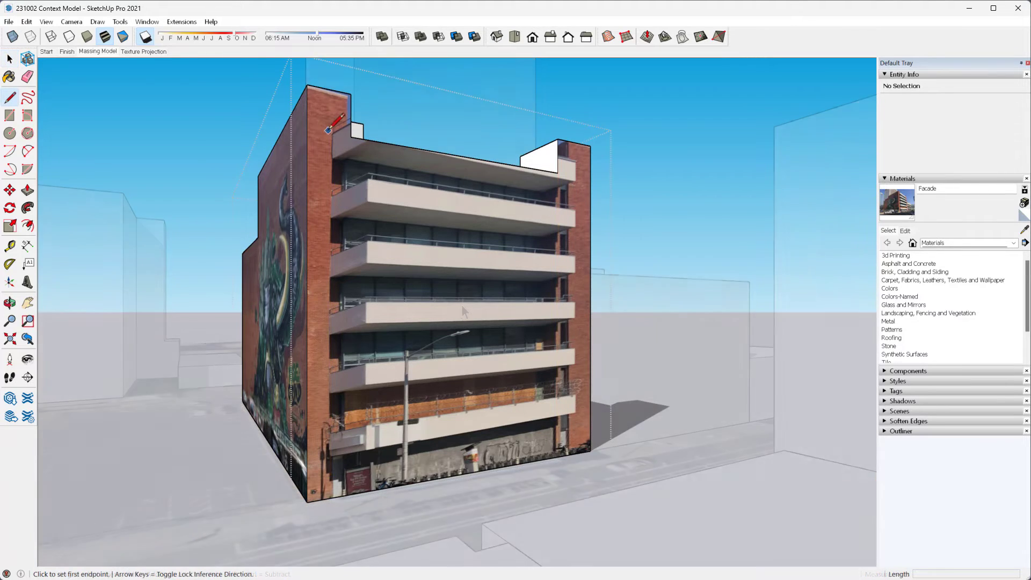
Step: Draw a vertical line down the street façade from the inner roof corner of the right brick tower to the base
{"action": "left_click", "coordinate": [329, 95]}
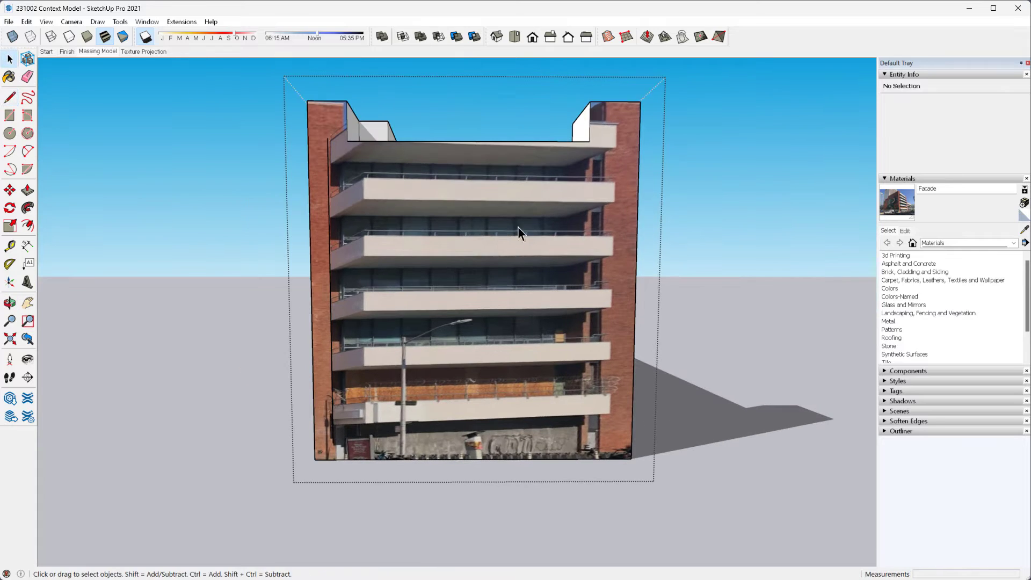
{"action": "key", "text": "l"}
{"action": "left_click", "coordinate": [590, 142]}
{"action": "left_click", "coordinate": [585, 437]}
{"action": "key", "text": "Escape"}
Step: Draw guide edges across the left brick tower that extend the roofline to a vertical line on the street façade
{"action": "middle_click_drag", "start_coordinate": [220, 322], "coordinate": [292, 309]}
{"action": "left_click", "coordinate": [346, 130]}
{"action": "scroll", "coordinate": [325, 125], "scroll_direction": "up", "scroll_amount": 2}
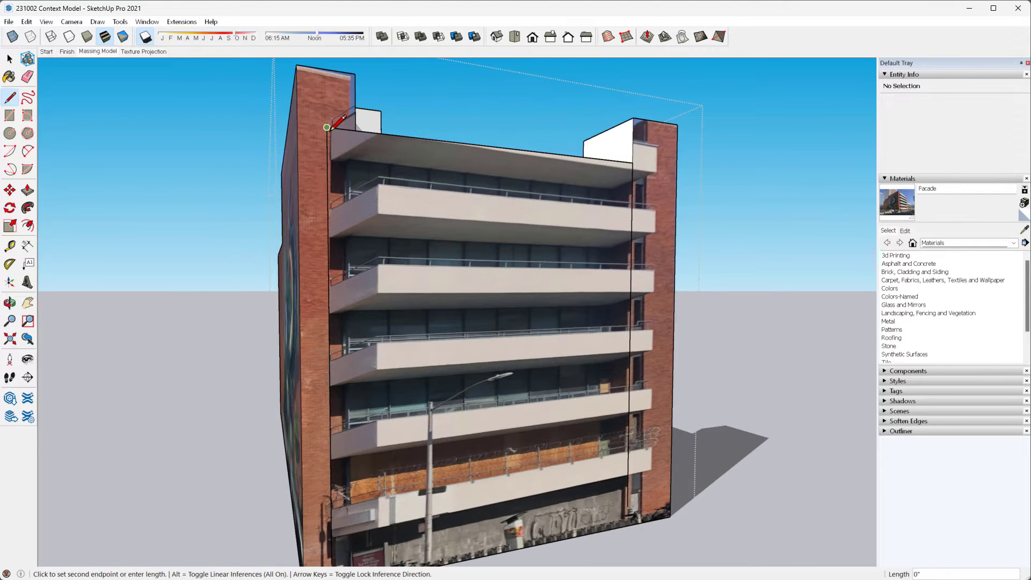
Step: Copy the street façade's roofline edges 6' straight down to mark the depth of the topmost balcony band
{"action": "key", "text": "space"}
{"action": "left_click", "coordinate": [395, 134]}
{"action": "key", "text": "m"}
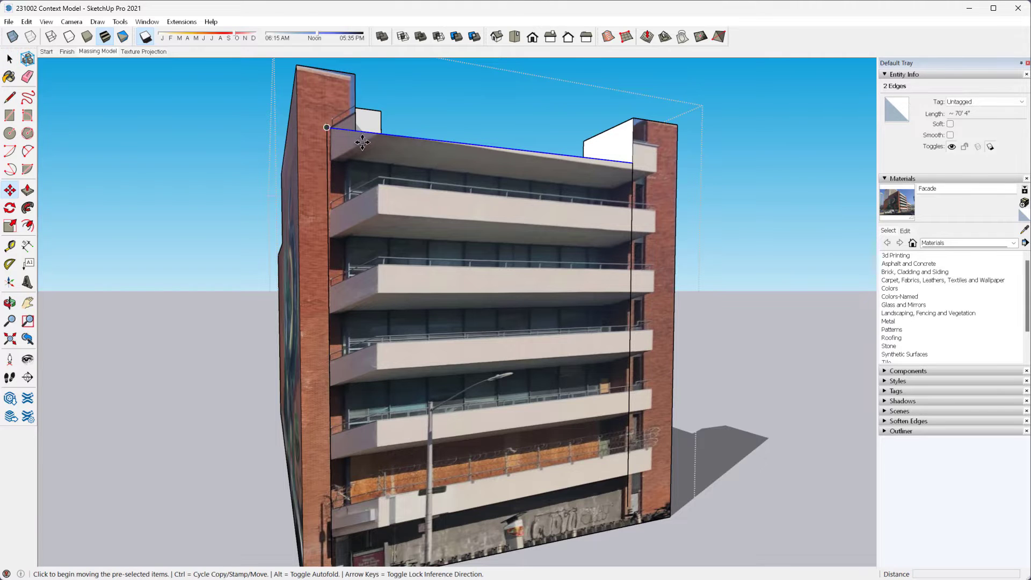
{"action": "key", "text": "ctrl"}
{"action": "left_click", "coordinate": [328, 128]}
{"action": "left_click", "coordinate": [327, 160]}
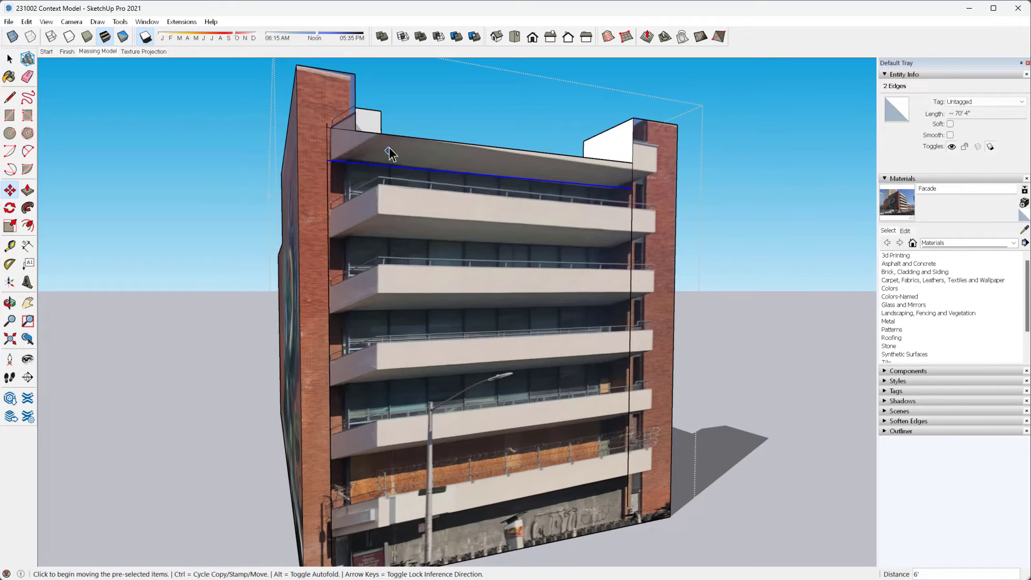
Step: Copy both balcony band lines 71' 7 1/2" down to the lowest balcony and divide the distance into 5 equal copies
{"action": "key", "text": "space"}
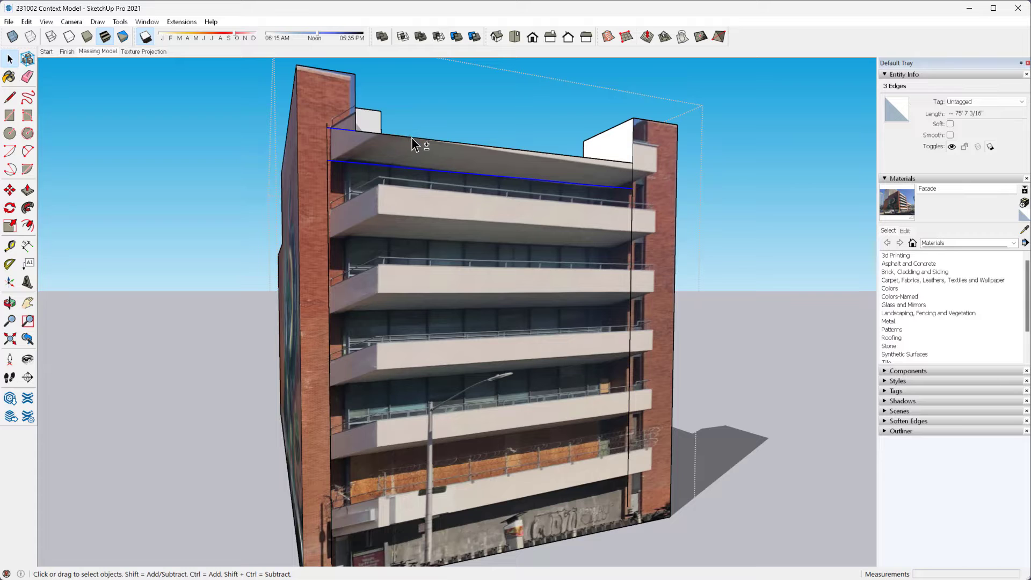
{"action": "left_click", "coordinate": [412, 137], "text": "shift"}
{"action": "key", "text": "m"}
{"action": "key", "text": "ctrl"}
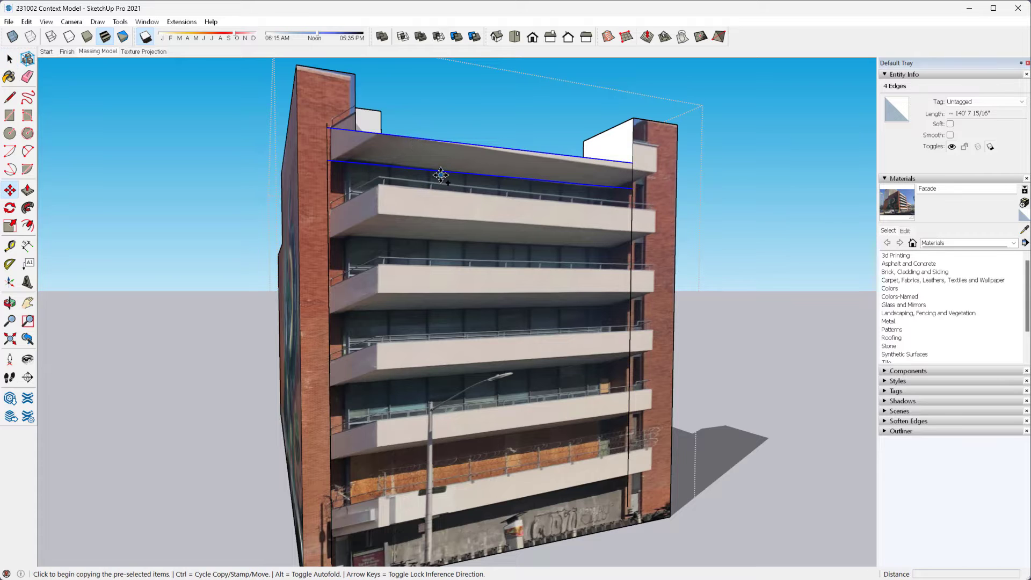
{"action": "left_click", "coordinate": [441, 171]}
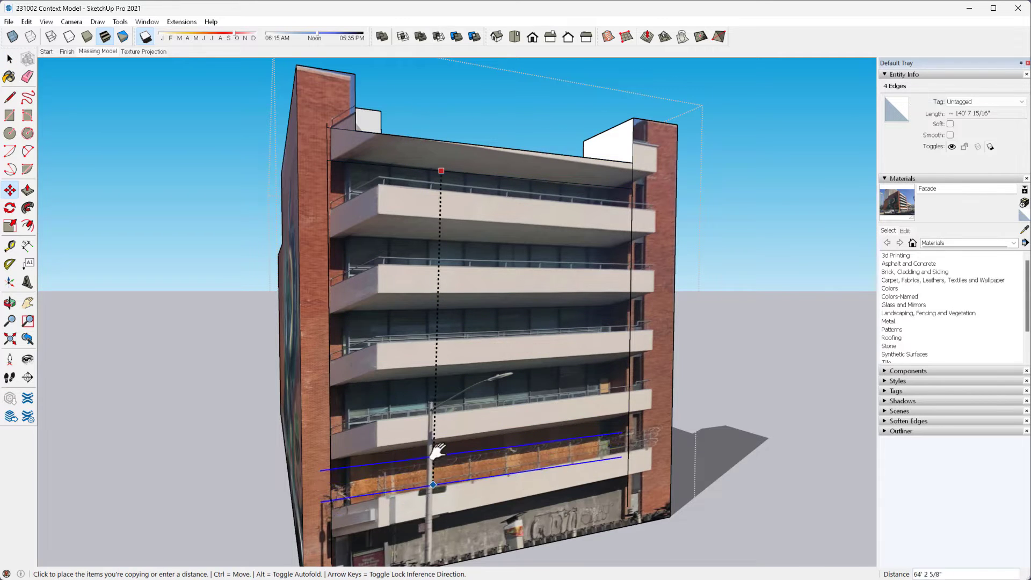
{"action": "middle_click_drag", "start_coordinate": [435, 456], "coordinate": [460, 326], "text": "shift"}
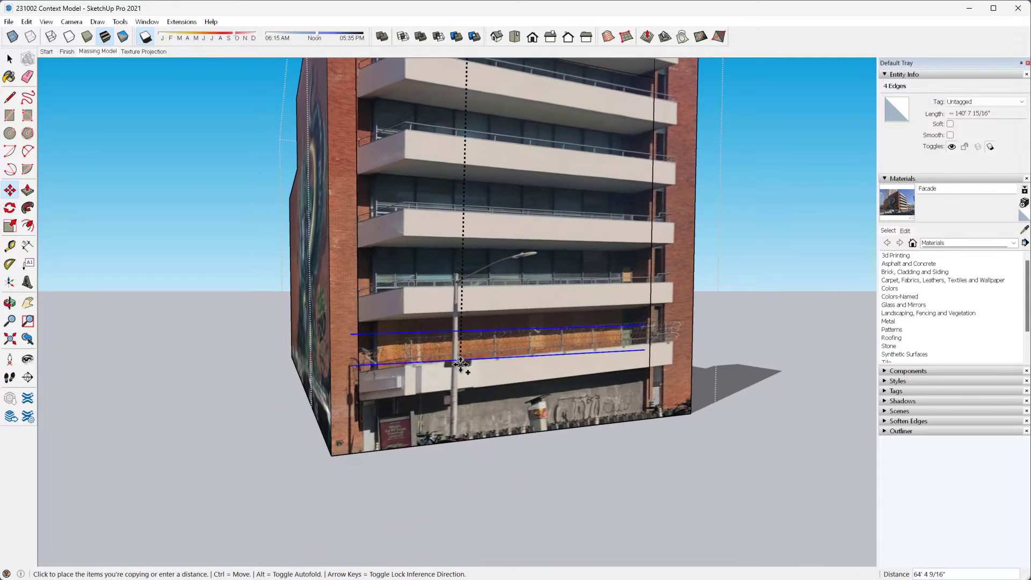
{"action": "left_click", "coordinate": [466, 393]}
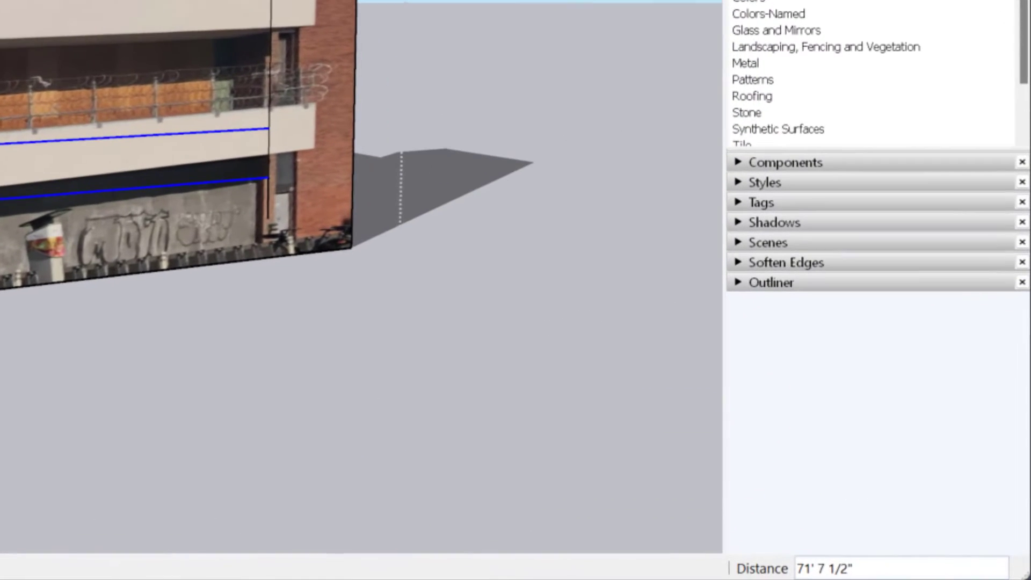
{"action": "type", "text": "/"}
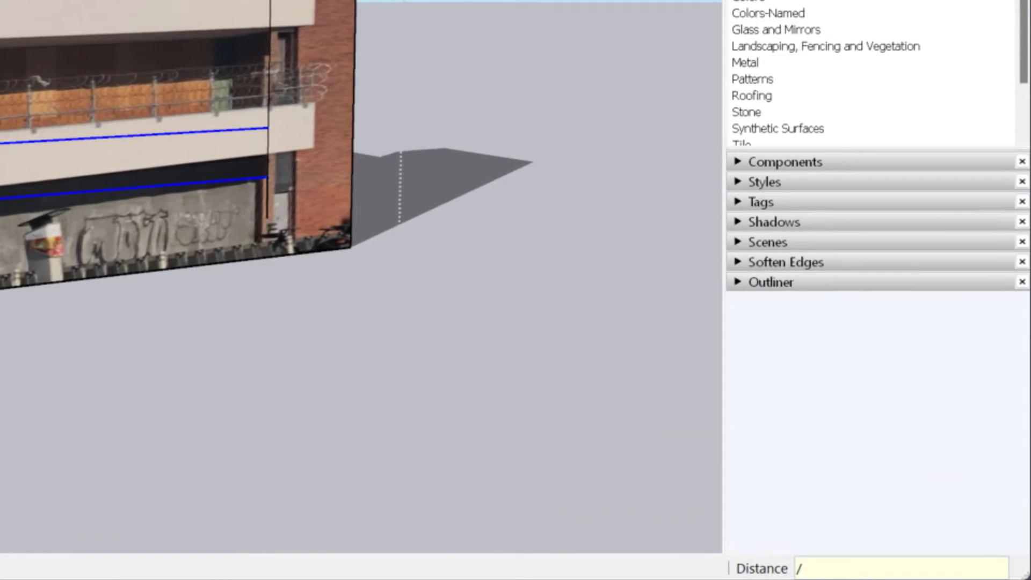
{"action": "type", "text": "5"}
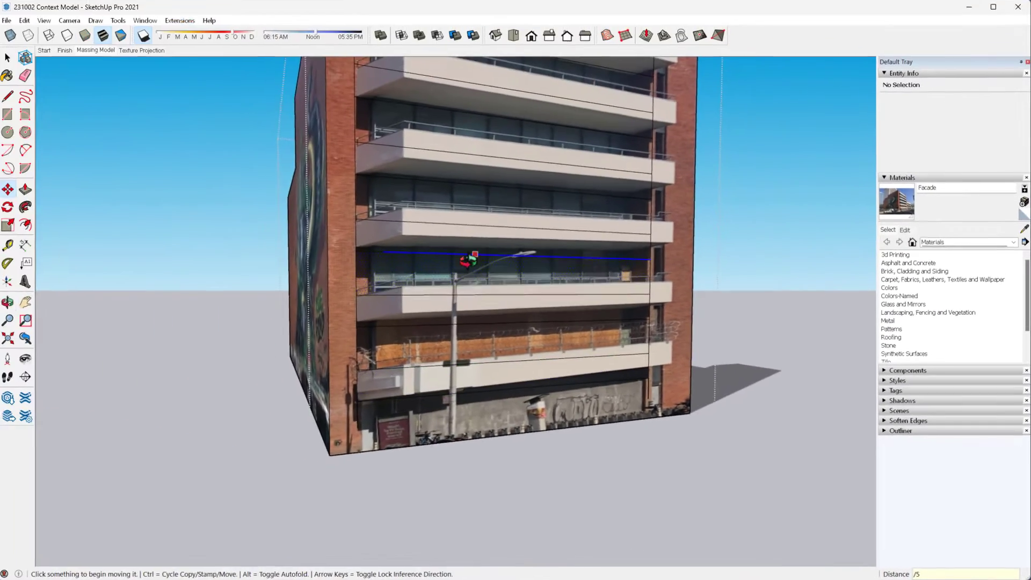
{"action": "key", "text": "Return"}
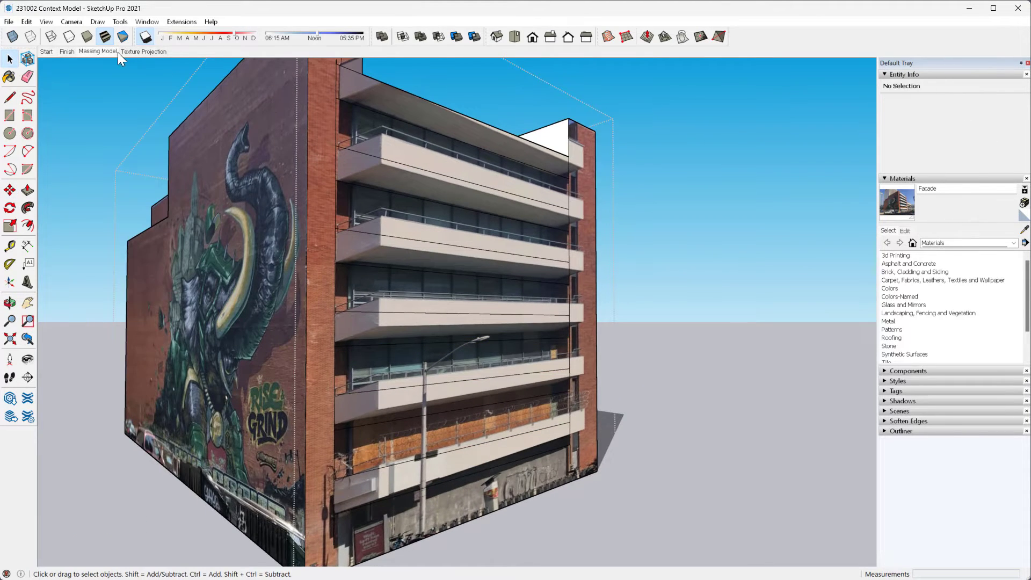
Step: Open the building geometry for editing and push/pull the lowest balcony band out 5'
{"action": "double_click", "coordinate": [451, 268]}
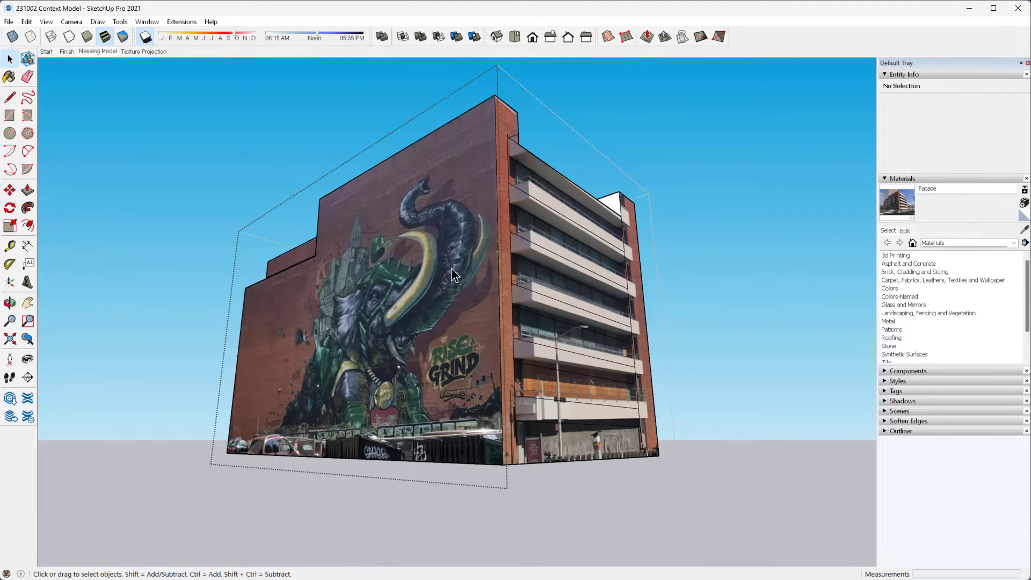
{"action": "left_click", "coordinate": [539, 405]}
{"action": "key", "text": "p"}
{"action": "left_click", "coordinate": [539, 405]}
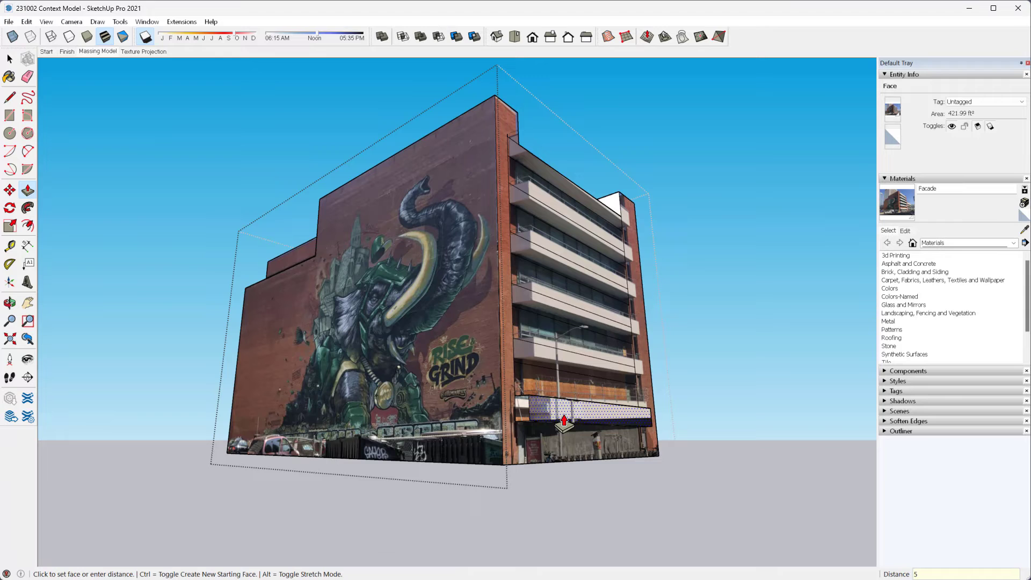
{"action": "left_click", "coordinate": [564, 421]}
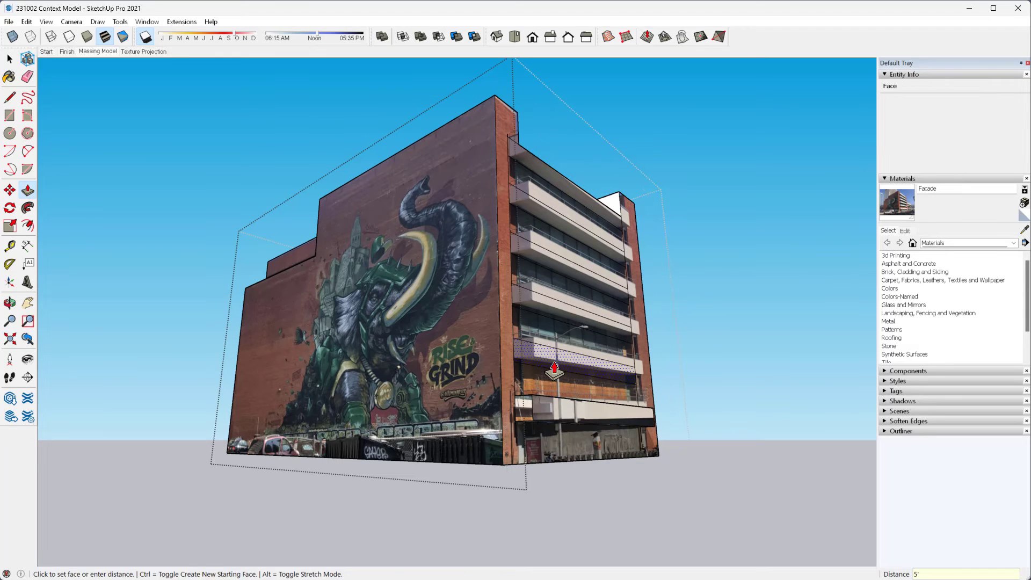
Step: Repeat the 5' push/pull on the five balcony bands above the lowest one
{"action": "double_click", "coordinate": [554, 370]}
{"action": "double_click", "coordinate": [534, 298]}
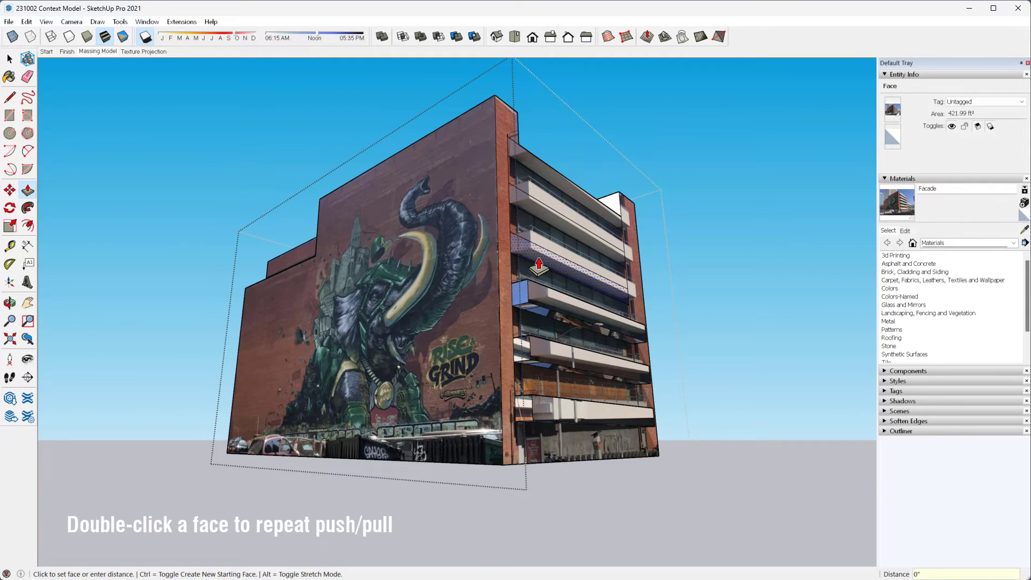
{"action": "double_click", "coordinate": [539, 265]}
{"action": "double_click", "coordinate": [530, 209]}
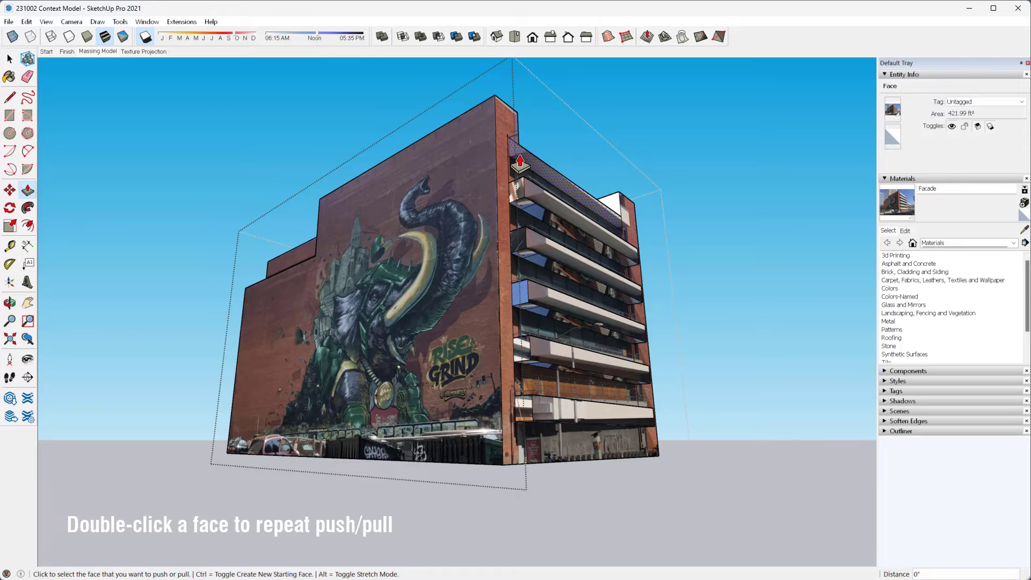
{"action": "double_click", "coordinate": [519, 161]}
{"action": "key", "text": "space"}
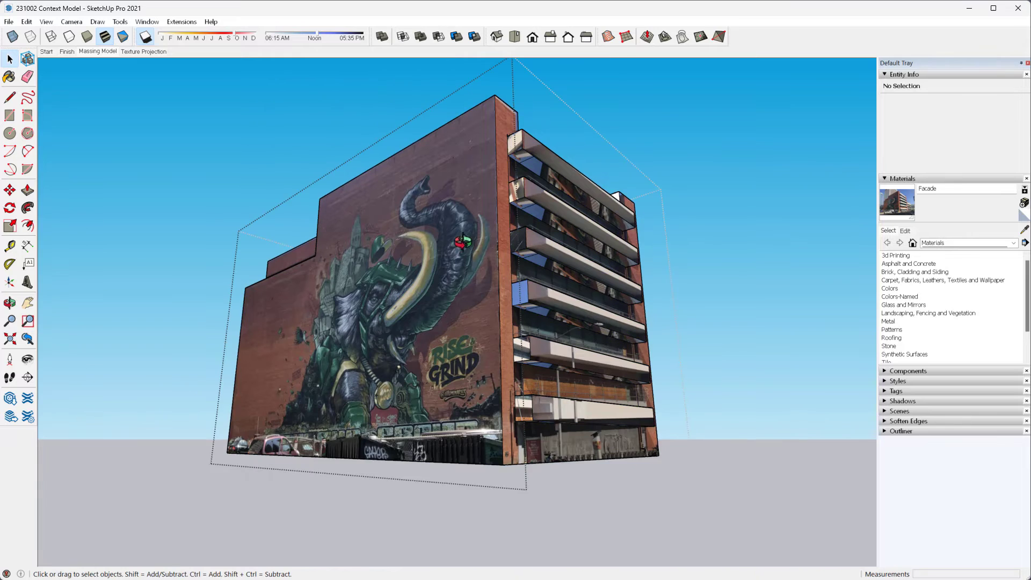
Step: Select all the extruded balcony geometry projecting from the street façade and reset its paint to the default material
{"action": "middle_click_drag", "start_coordinate": [580, 290], "coordinate": [665, 312]}
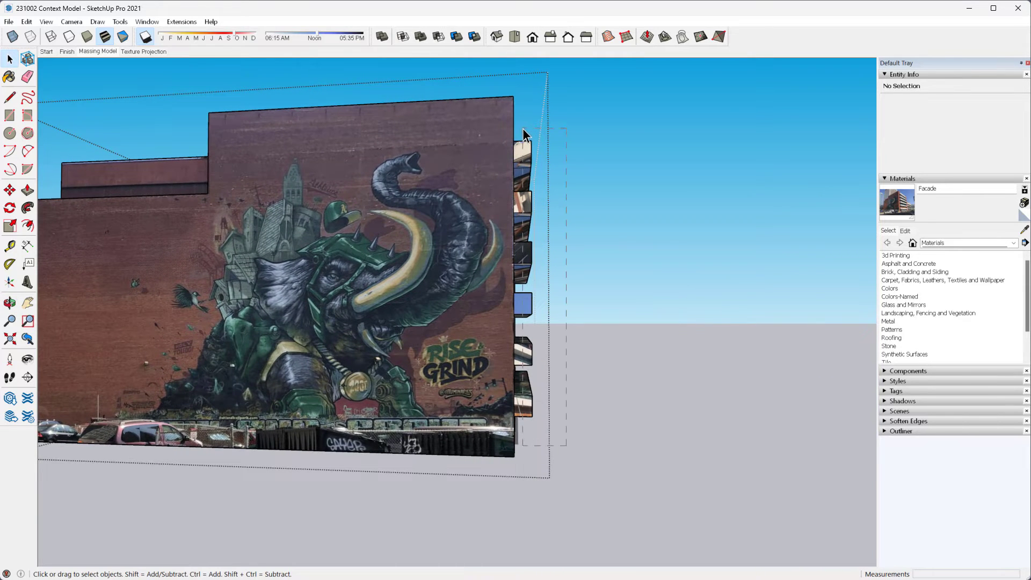
{"action": "left_click_drag", "start_coordinate": [523, 128], "coordinate": [520, 126]}
{"action": "middle_click_drag", "start_coordinate": [524, 273], "coordinate": [245, 237]}
{"action": "middle_click_drag", "start_coordinate": [437, 257], "coordinate": [398, 286]}
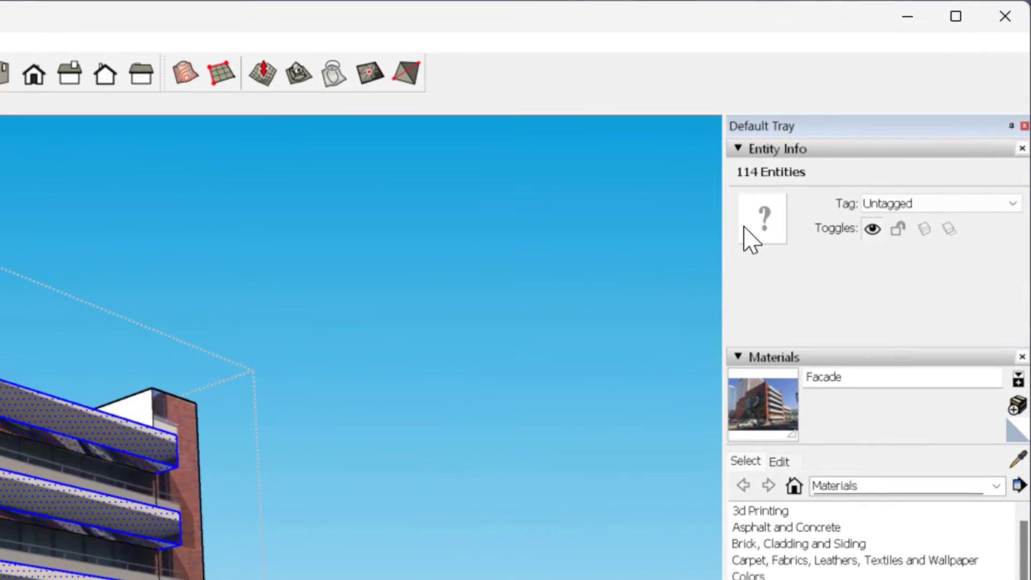
{"action": "left_click", "coordinate": [745, 228]}
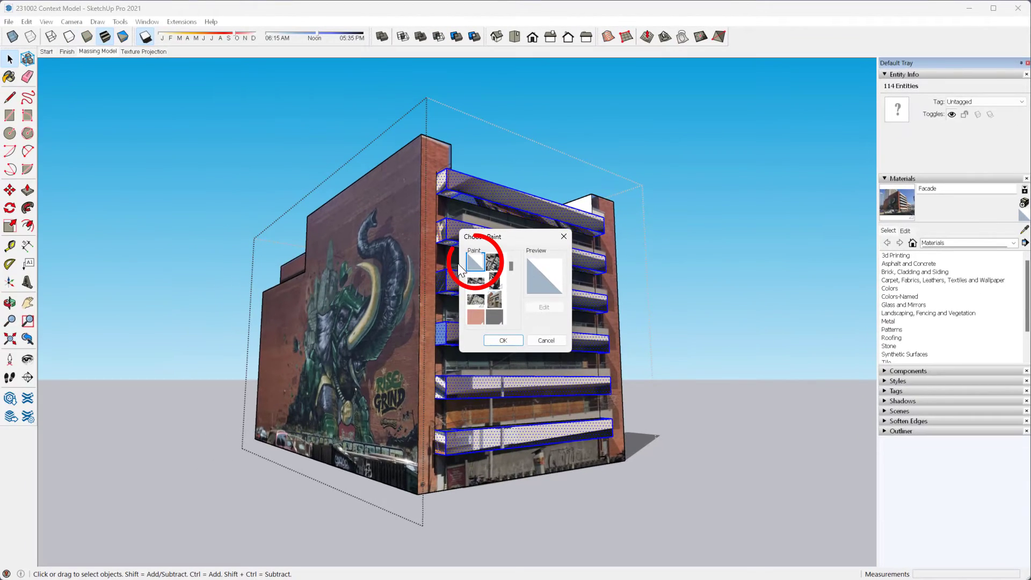
{"action": "left_click", "coordinate": [503, 340]}
Step: Erase the leftover crossing edges on the undersides of the balconies, working down the street façade
{"action": "triple_click", "coordinate": [430, 263]}
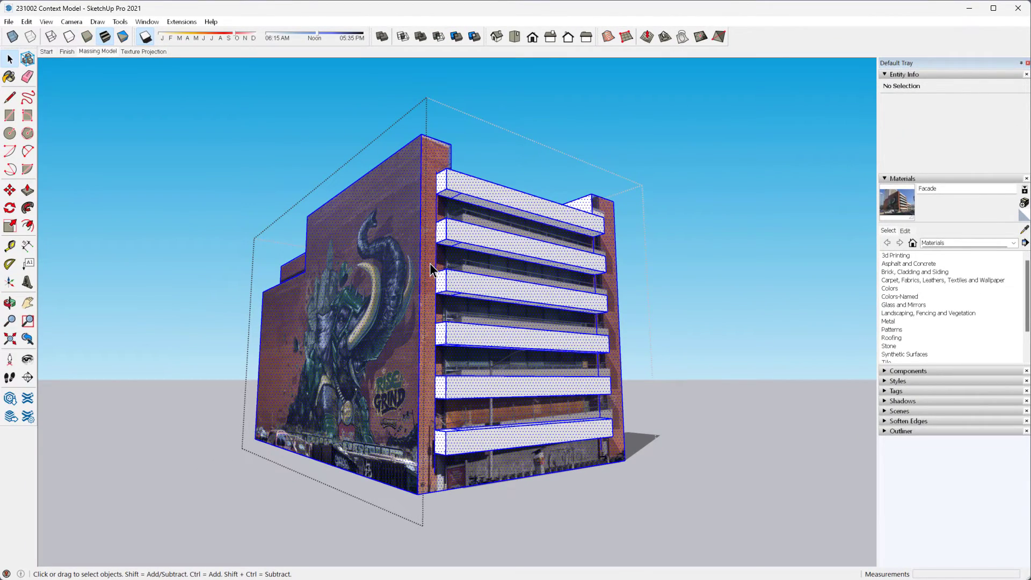
{"action": "key", "text": "e"}
{"action": "scroll", "coordinate": [456, 200], "scroll_direction": "up", "scroll_amount": 5}
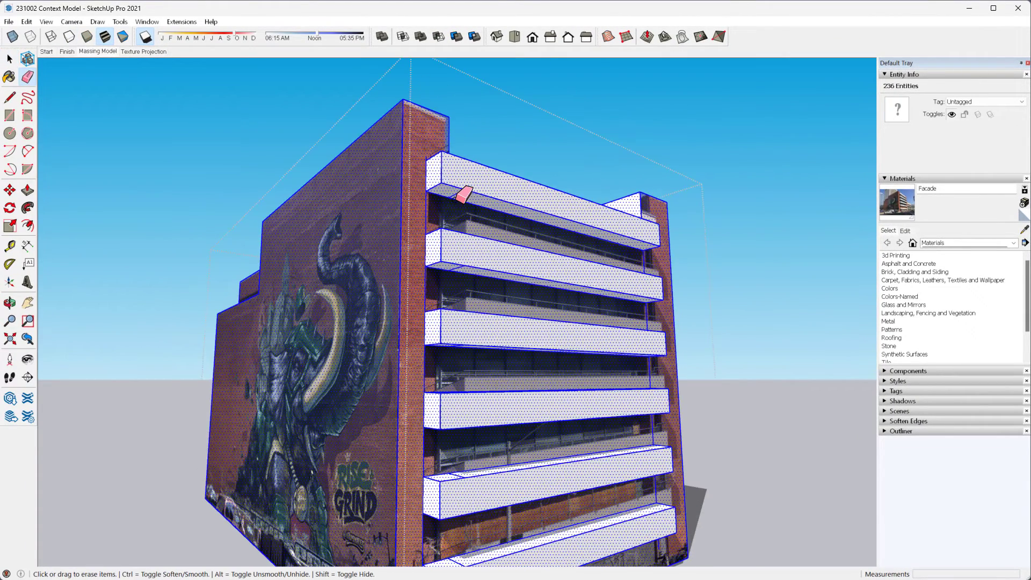
{"action": "key", "text": "Escape"}
{"action": "middle_click_drag", "start_coordinate": [449, 284], "coordinate": [458, 193]}
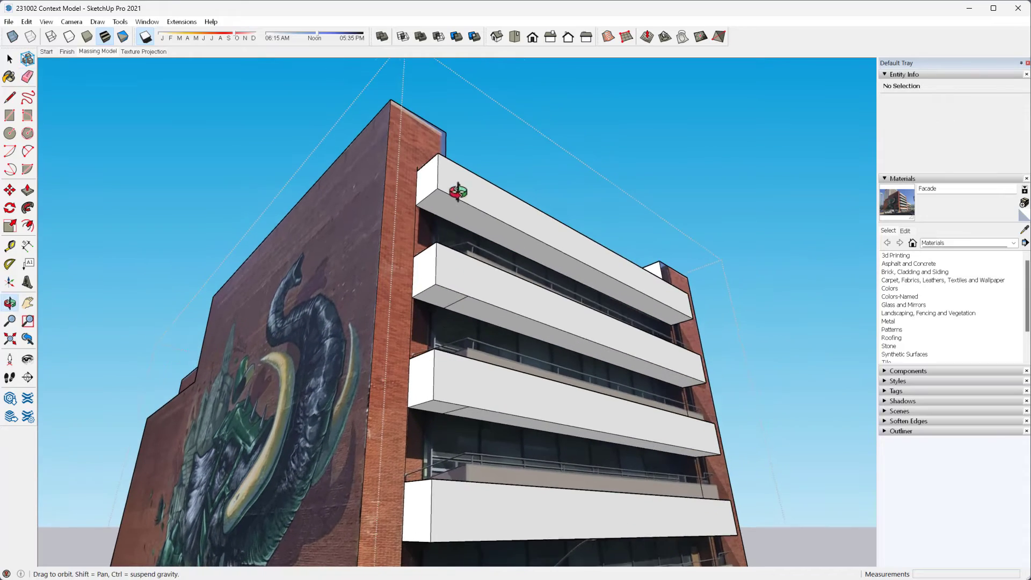
{"action": "left_click_drag", "start_coordinate": [438, 323], "coordinate": [450, 303]}
{"action": "left_click_drag", "start_coordinate": [458, 400], "coordinate": [452, 414]}
{"action": "middle_click_drag", "start_coordinate": [452, 414], "coordinate": [486, 173], "text": "shift"}
{"action": "left_click_drag", "start_coordinate": [497, 270], "coordinate": [510, 285]}
{"action": "left_click_drag", "start_coordinate": [502, 414], "coordinate": [510, 406]}
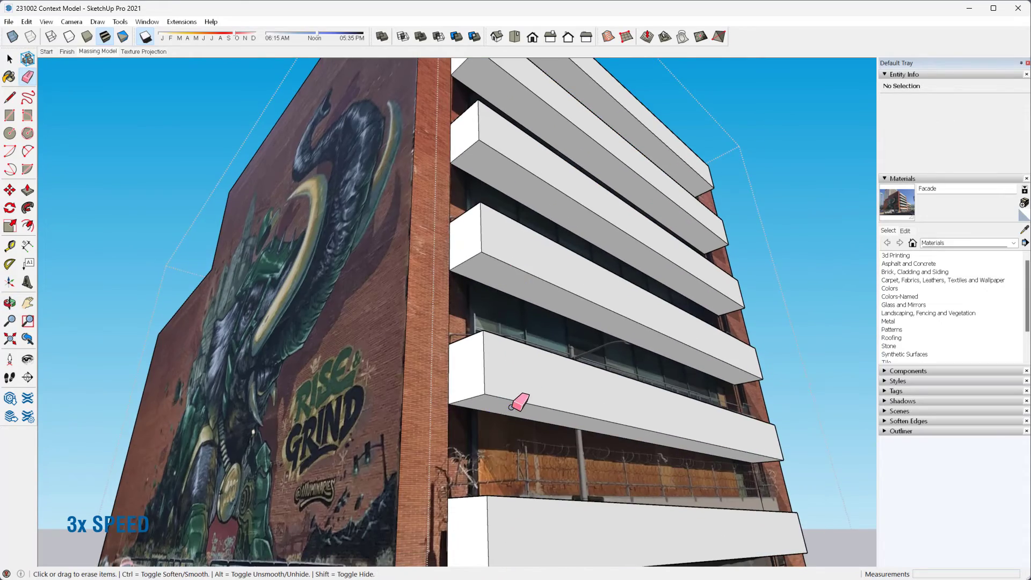
{"action": "middle_click_drag", "start_coordinate": [511, 406], "coordinate": [475, 145], "text": "shift"}
{"action": "left_click_drag", "start_coordinate": [480, 320], "coordinate": [481, 313]}
Step: Erase the leftover crossing edges on the upper surfaces of the balconies and return to the Massing Model scene
{"action": "middle_click_drag", "start_coordinate": [482, 313], "coordinate": [486, 456]}
{"action": "left_click", "coordinate": [489, 220]}
{"action": "mouse_move", "coordinate": [488, 221]}
{"action": "middle_mouse_down", "text": "shift"}
{"action": "mouse_move", "coordinate": [475, 483]}
{"action": "mouse_move", "coordinate": [500, 470]}
{"action": "middle_mouse_up", "text": "shift"}
{"action": "left_click", "coordinate": [470, 218]}
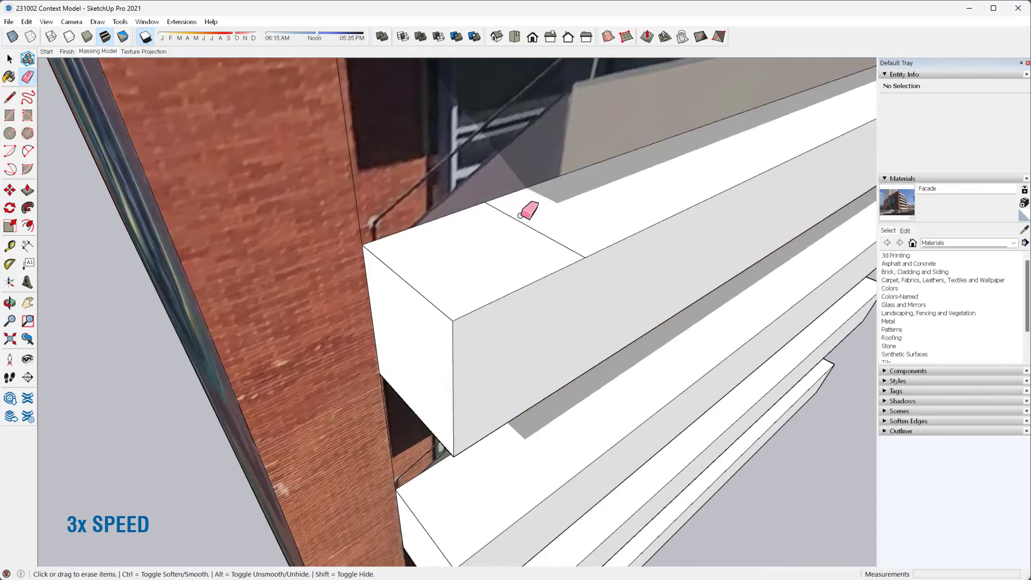
{"action": "left_click", "coordinate": [522, 214]}
{"action": "scroll", "coordinate": [522, 213], "scroll_direction": "down", "scroll_amount": 4}
{"action": "middle_click_drag", "start_coordinate": [500, 145], "coordinate": [435, 329], "text": "shift"}
{"action": "left_click", "coordinate": [470, 292]}
{"action": "middle_click_drag", "start_coordinate": [458, 127], "coordinate": [492, 314], "text": "shift"}
{"action": "left_click_drag", "start_coordinate": [423, 313], "coordinate": [415, 311]}
{"action": "key", "text": "space"}
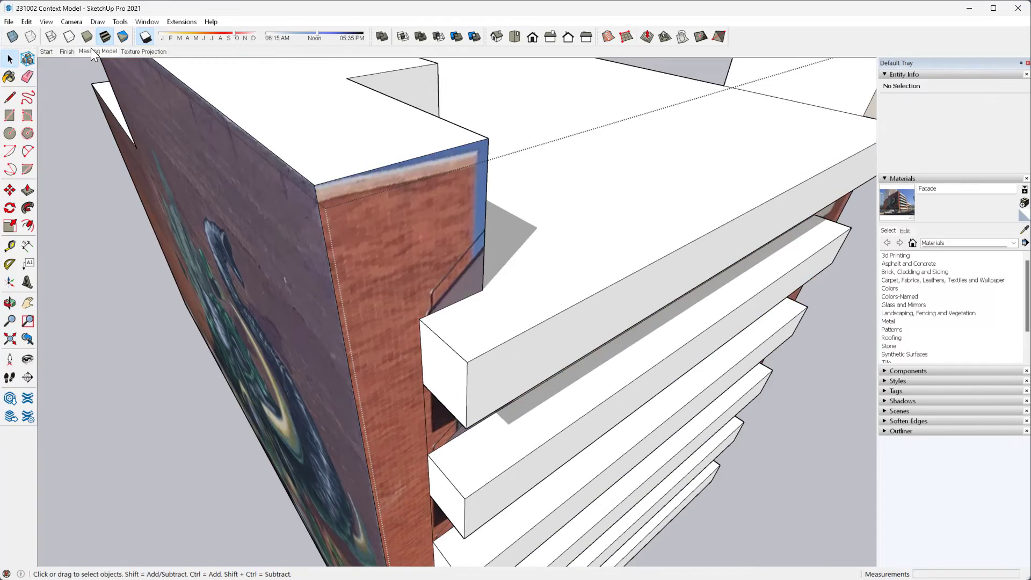
{"action": "left_click", "coordinate": [91, 48]}
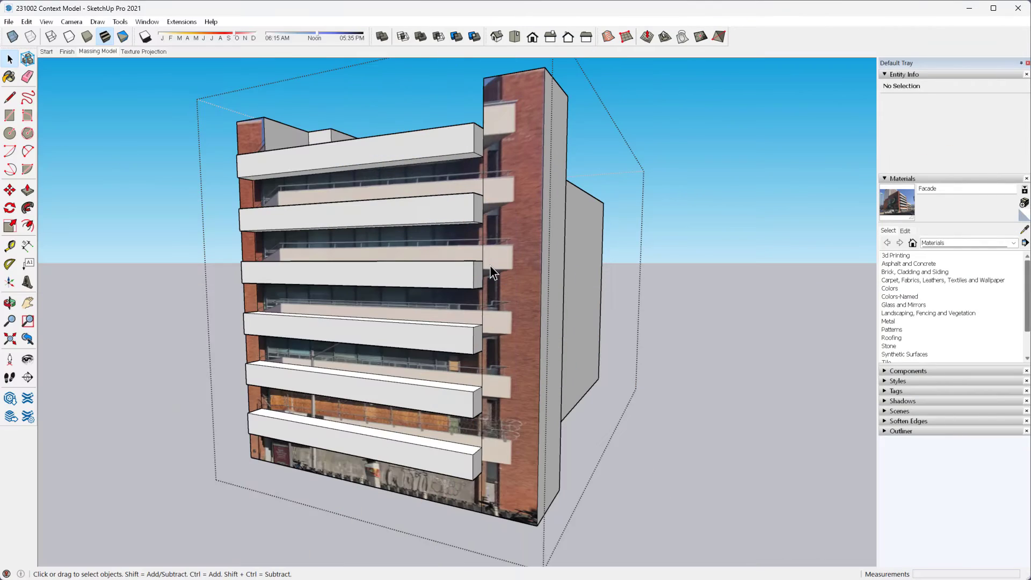
Step: Push/pull the stair tower's street face and its side strips between the balconies so the wall and balconies overlap
{"action": "left_click", "coordinate": [490, 265]}
{"action": "key", "text": "p"}
{"action": "scroll", "coordinate": [480, 170], "scroll_direction": "up", "scroll_amount": 5}
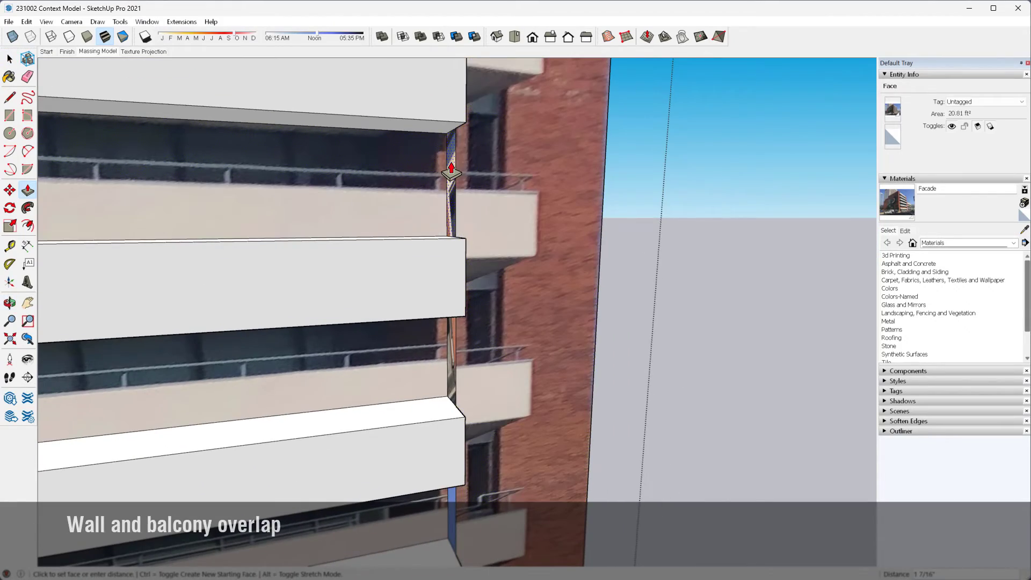
{"action": "left_click", "coordinate": [444, 167]}
{"action": "scroll", "coordinate": [487, 248], "scroll_direction": "up", "scroll_amount": 3}
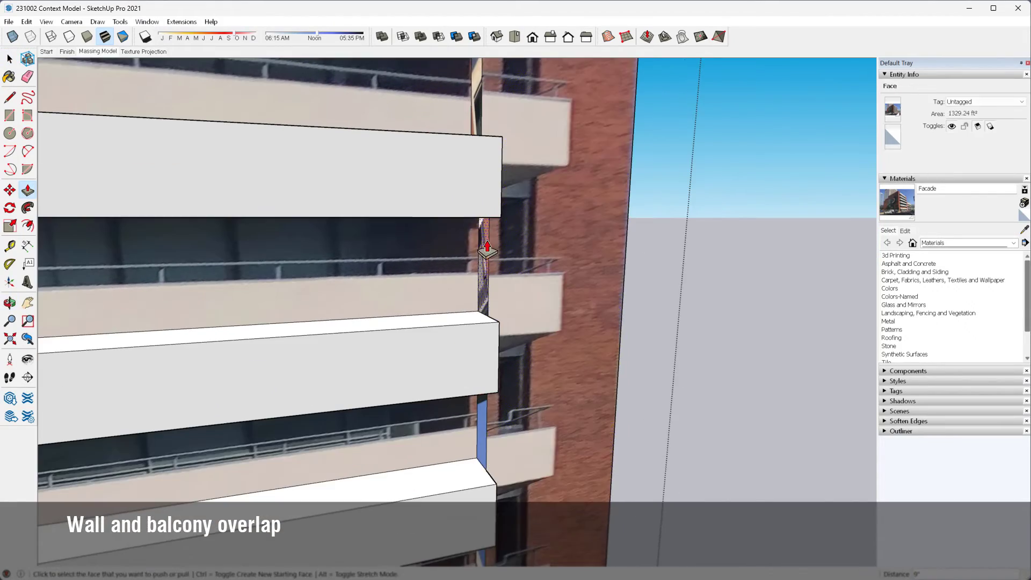
{"action": "middle_click_drag", "start_coordinate": [483, 426], "coordinate": [543, 231], "text": "shift"}
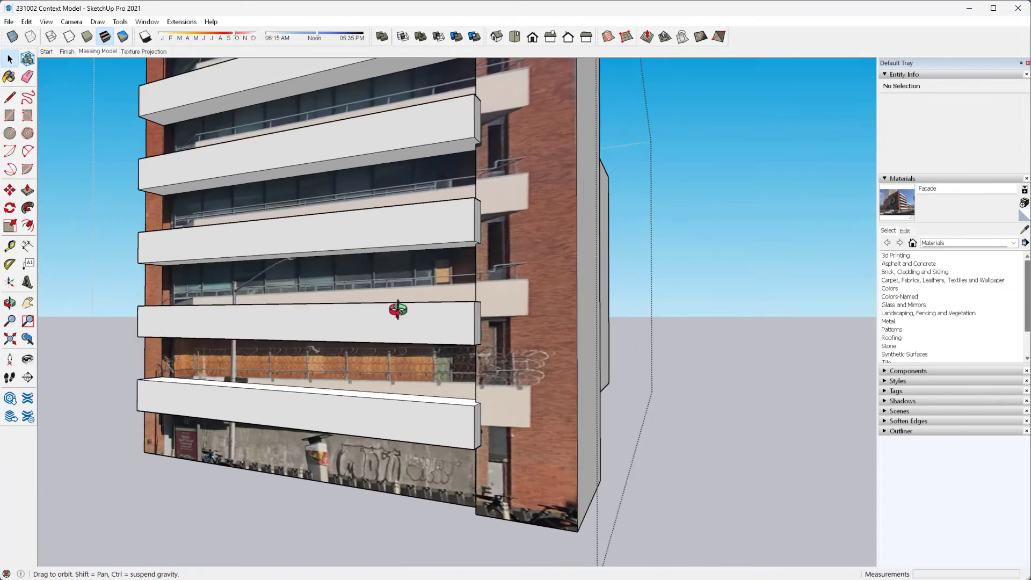
Step: Copy the stair tower's outer vertical edge inward across its street face to mark the window slot's width
{"action": "middle_click_drag", "start_coordinate": [396, 308], "coordinate": [451, 270]}
{"action": "scroll", "coordinate": [451, 271], "scroll_direction": "down", "scroll_amount": 1}
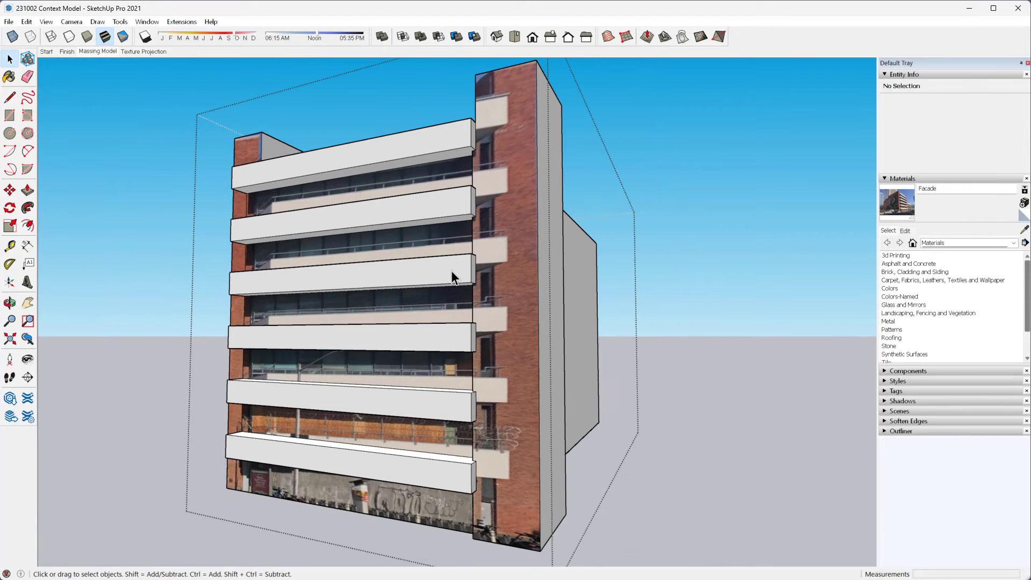
{"action": "left_click", "coordinate": [536, 203]}
{"action": "key", "text": "m"}
{"action": "key", "text": "ctrl"}
{"action": "left_click", "coordinate": [538, 194]}
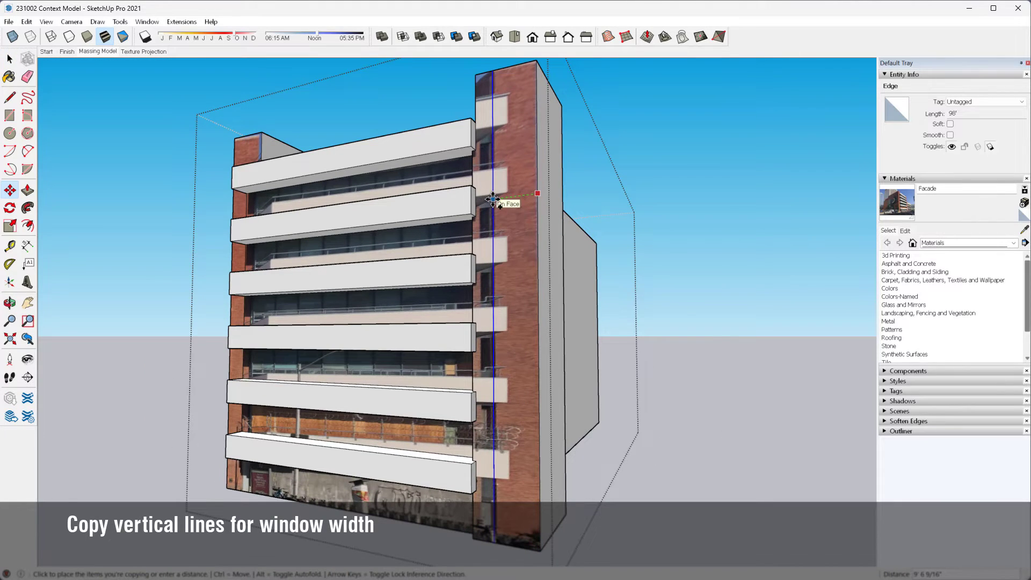
{"action": "scroll", "coordinate": [493, 201], "scroll_direction": "up", "scroll_amount": 3}
{"action": "middle_click_drag", "start_coordinate": [493, 207], "coordinate": [493, 216]}
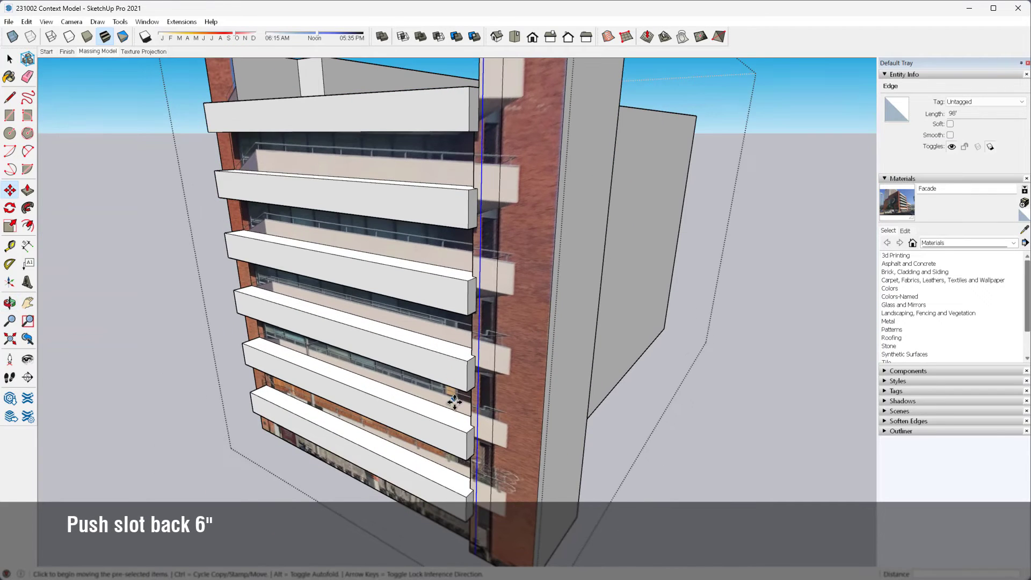
Step: Push the stair tower's window slot back 6" and clean up the tower's side above the roof by deleting the leftover edge and aligning the face
{"action": "key", "text": "p"}
{"action": "left_click", "coordinate": [486, 430]}
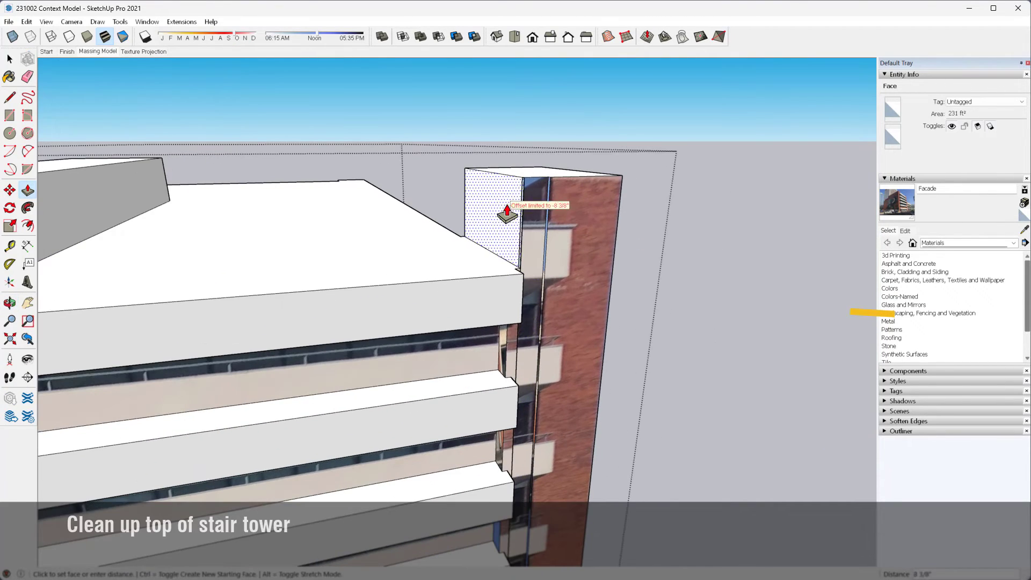
{"action": "left_click", "coordinate": [524, 239]}
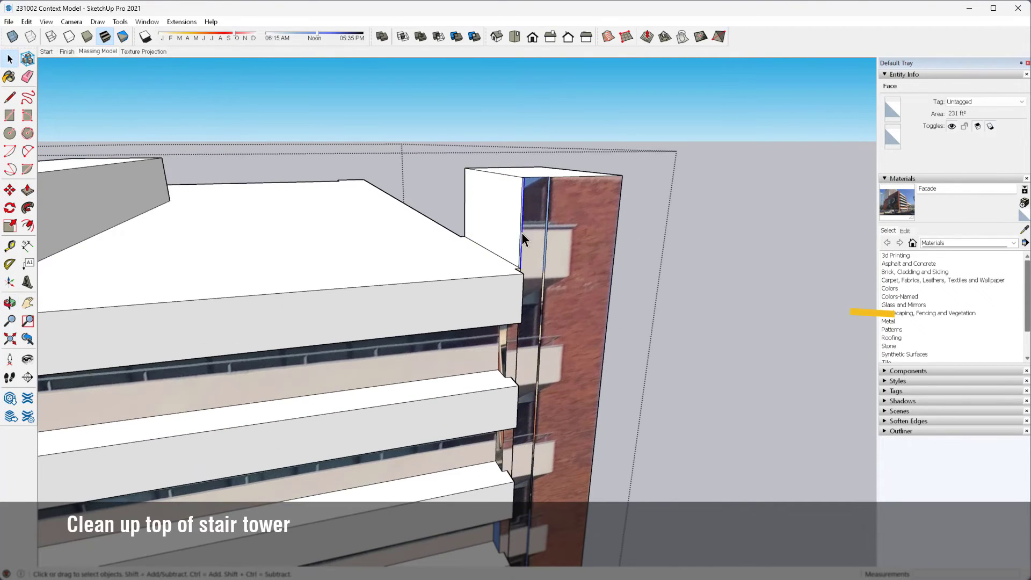
{"action": "key", "text": "Delete"}
{"action": "scroll", "coordinate": [510, 182], "scroll_direction": "up", "scroll_amount": 3}
{"action": "key", "text": "p"}
{"action": "left_click", "coordinate": [503, 221]}
{"action": "left_click", "coordinate": [546, 209]}
{"action": "key", "text": "space"}
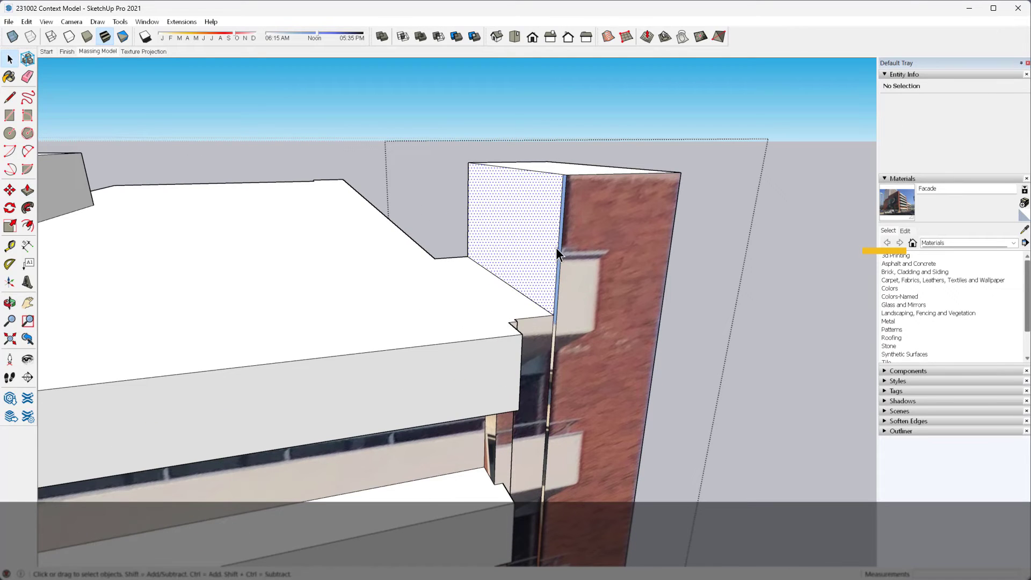
{"action": "left_click", "coordinate": [414, 101]}
{"action": "left_click", "coordinate": [413, 101]}
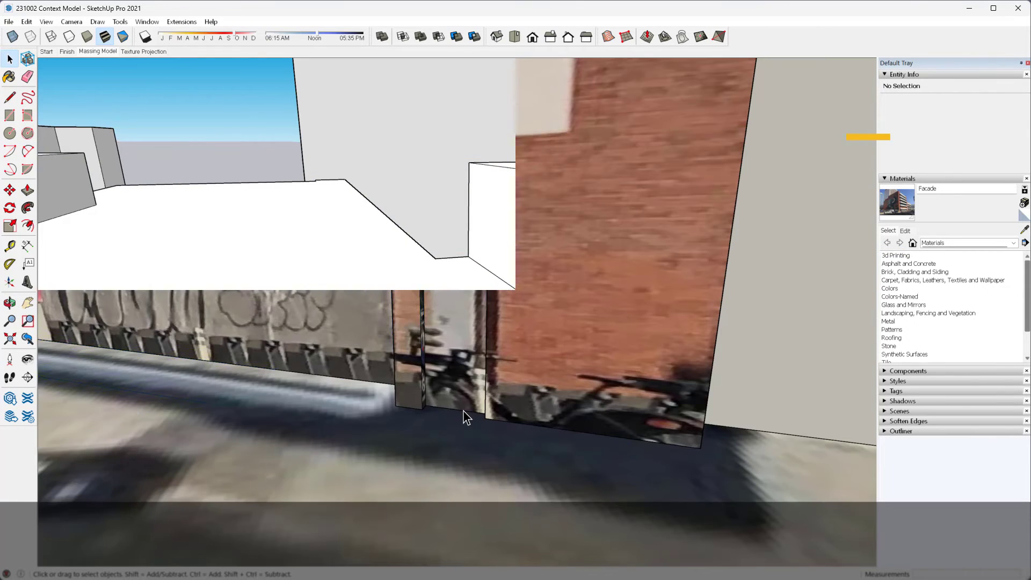
Step: Copy the window slot's bottom edge up about 7' 11" to the door head, and again to near the first balcony's top in the photo
{"action": "left_click", "coordinate": [463, 411]}
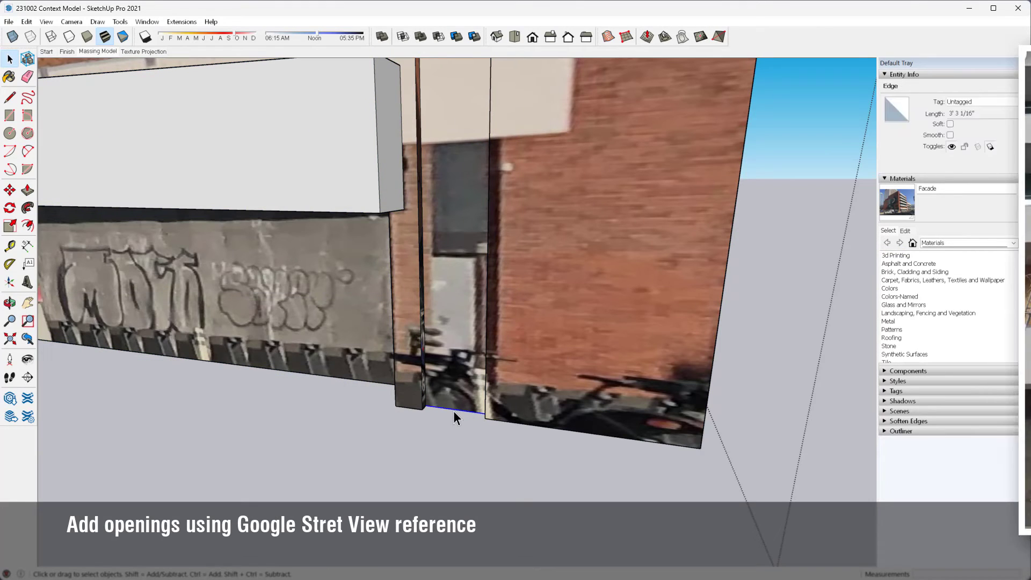
{"action": "left_click", "coordinate": [456, 410]}
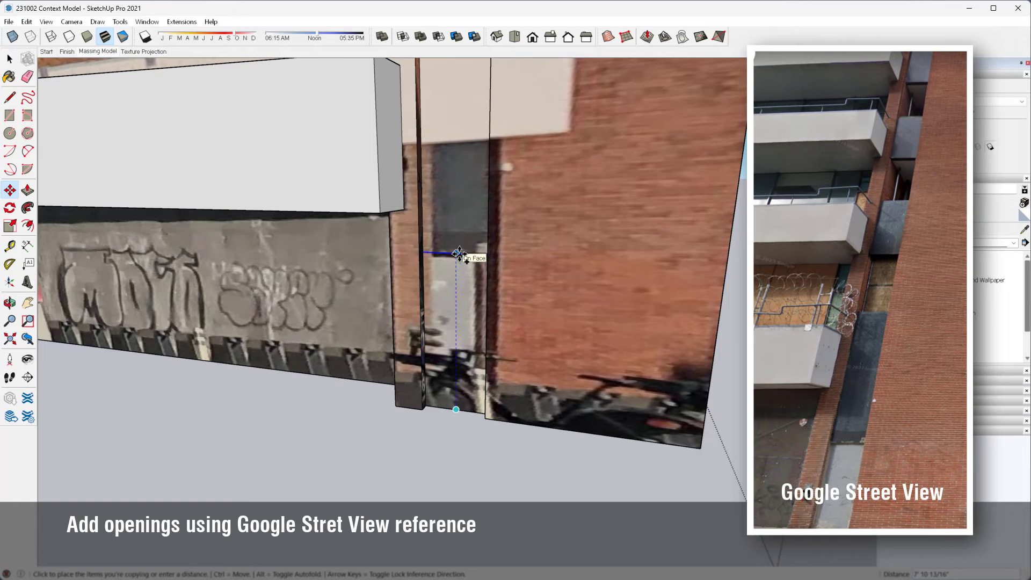
{"action": "left_click", "coordinate": [459, 254]}
{"action": "left_click", "coordinate": [450, 253]}
{"action": "middle_click_drag", "start_coordinate": [450, 253], "coordinate": [435, 456], "text": "shift"}
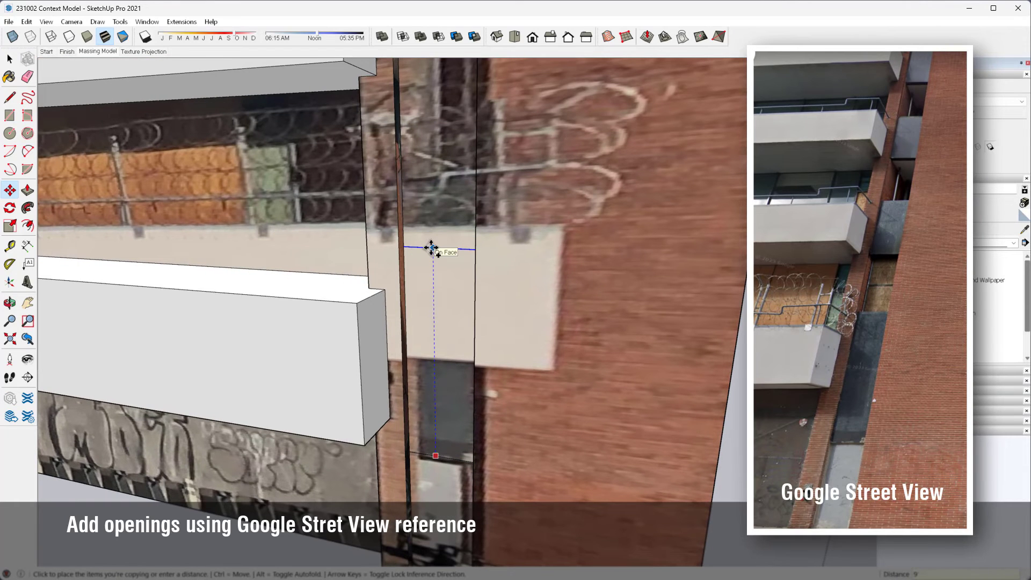
{"action": "left_click", "coordinate": [432, 247]}
Step: Copy the slot's horizontal edge up one more floor to mark the next opening and select the edge pair
{"action": "scroll", "coordinate": [432, 247], "scroll_direction": "down", "scroll_amount": 4}
{"action": "middle_click_drag", "start_coordinate": [424, 224], "coordinate": [428, 259], "text": "shift"}
{"action": "left_click", "coordinate": [443, 291]}
{"action": "key", "text": "ctrl"}
{"action": "left_click", "coordinate": [375, 163]}
{"action": "key", "text": "space"}
{"action": "scroll", "coordinate": [449, 327], "scroll_direction": "down", "scroll_amount": 1}
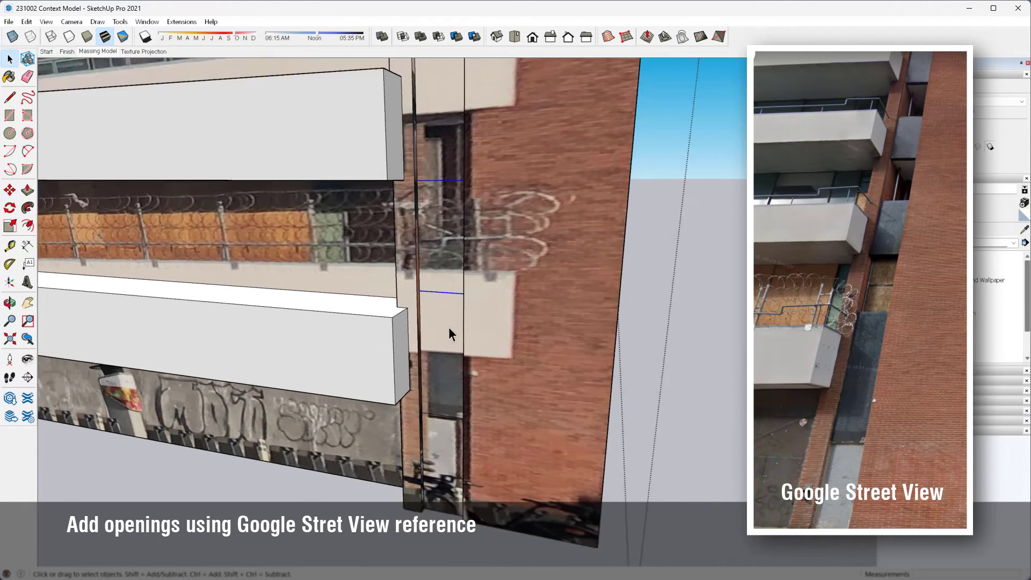
Step: Copy the pair of horizontal edges up the window slot, floor by floor to the top balcony, aligning with the balcony corners
{"action": "scroll", "coordinate": [449, 327], "scroll_direction": "down", "scroll_amount": 4}
{"action": "key", "text": "m"}
{"action": "left_click", "coordinate": [415, 257]}
{"action": "key", "text": "ctrl"}
{"action": "left_click", "coordinate": [414, 133]}
{"action": "left_click", "coordinate": [414, 133]}
{"action": "key", "text": "ctrl"}
{"action": "middle_click_drag", "start_coordinate": [414, 122], "coordinate": [440, 369], "text": "shift"}
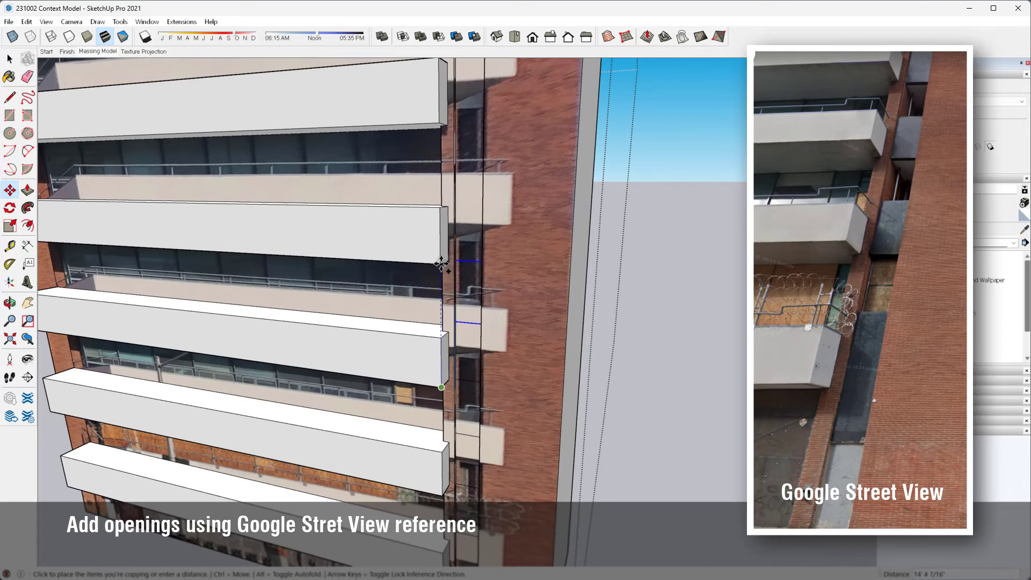
{"action": "left_click", "coordinate": [441, 264]}
{"action": "left_click", "coordinate": [441, 263]}
{"action": "key", "text": "ctrl"}
{"action": "scroll", "coordinate": [441, 263], "scroll_direction": "up", "scroll_amount": 1}
{"action": "middle_click_drag", "start_coordinate": [440, 257], "coordinate": [429, 309], "text": "shift"}
{"action": "left_click", "coordinate": [427, 157]}
{"action": "key", "text": "space"}
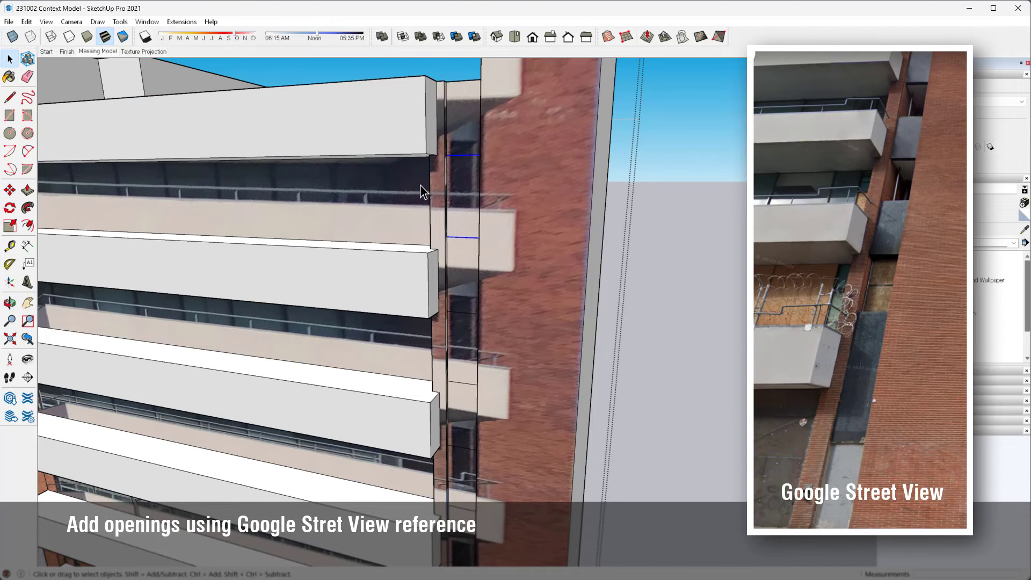
Step: Recess the marked openings in the stair tower's window slot by the same depth, working down floor by floor
{"action": "key", "text": "p"}
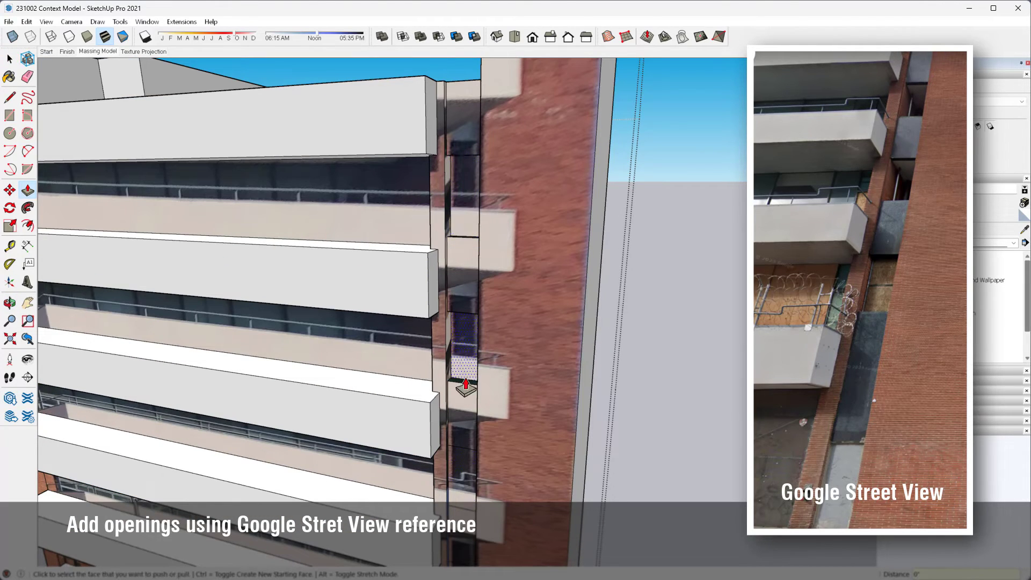
{"action": "double_click", "coordinate": [461, 463]}
{"action": "middle_click_drag", "start_coordinate": [460, 464], "coordinate": [442, 198], "text": "shift"}
{"action": "double_click", "coordinate": [446, 344]}
{"action": "double_click", "coordinate": [445, 463]}
{"action": "middle_click_drag", "start_coordinate": [445, 463], "coordinate": [401, 172], "text": "shift"}
{"action": "double_click", "coordinate": [411, 368]}
Step: Select the whole stair tower geometry and replace its façade photo material with the default material
{"action": "key", "text": "space"}
{"action": "left_click", "coordinate": [677, 215]}
{"action": "left_click", "coordinate": [711, 349]}
{"action": "middle_click_drag", "start_coordinate": [411, 286], "coordinate": [403, 355]}
{"action": "double_click", "coordinate": [397, 297]}
{"action": "scroll", "coordinate": [411, 354], "scroll_direction": "down", "scroll_amount": 5}
{"action": "middle_click_drag", "start_coordinate": [462, 371], "coordinate": [505, 509]}
{"action": "left_click_drag", "start_coordinate": [462, 352], "coordinate": [574, 502]}
{"action": "middle_click_drag", "start_coordinate": [574, 502], "coordinate": [301, 87]}
{"action": "left_click", "coordinate": [891, 112]}
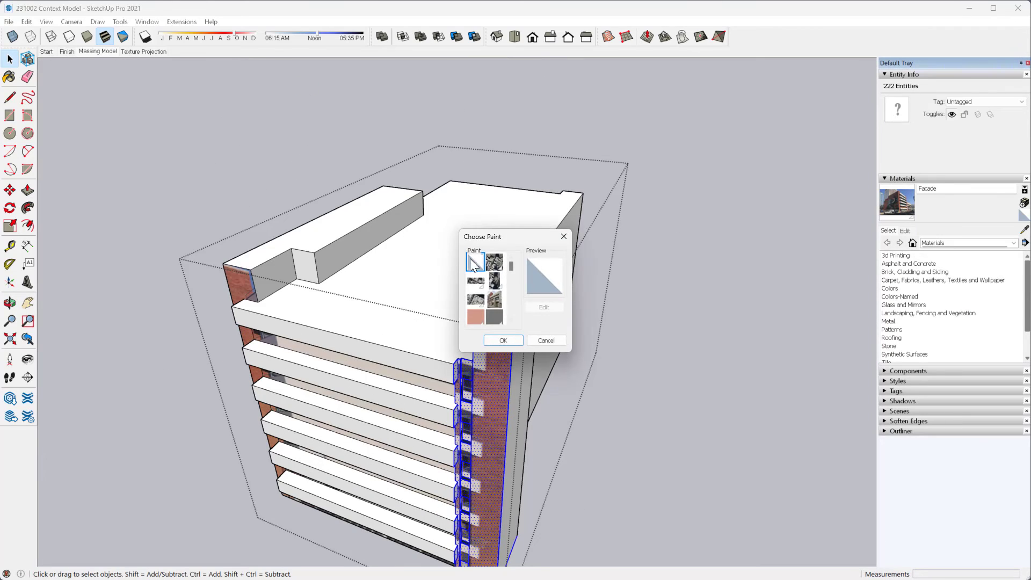
{"action": "left_click", "coordinate": [501, 341]}
Step: Review the massing model from the street side and switch to the Finish scene
{"action": "middle_click_drag", "start_coordinate": [497, 328], "coordinate": [451, 214]}
{"action": "left_click", "coordinate": [451, 480]}
{"action": "scroll", "coordinate": [453, 376], "scroll_direction": "up", "scroll_amount": 4}
{"action": "middle_click_drag", "start_coordinate": [452, 376], "coordinate": [441, 217]}
{"action": "middle_click_drag", "start_coordinate": [441, 218], "coordinate": [439, 229], "text": "shift"}
{"action": "scroll", "coordinate": [440, 230], "scroll_direction": "down", "scroll_amount": 3}
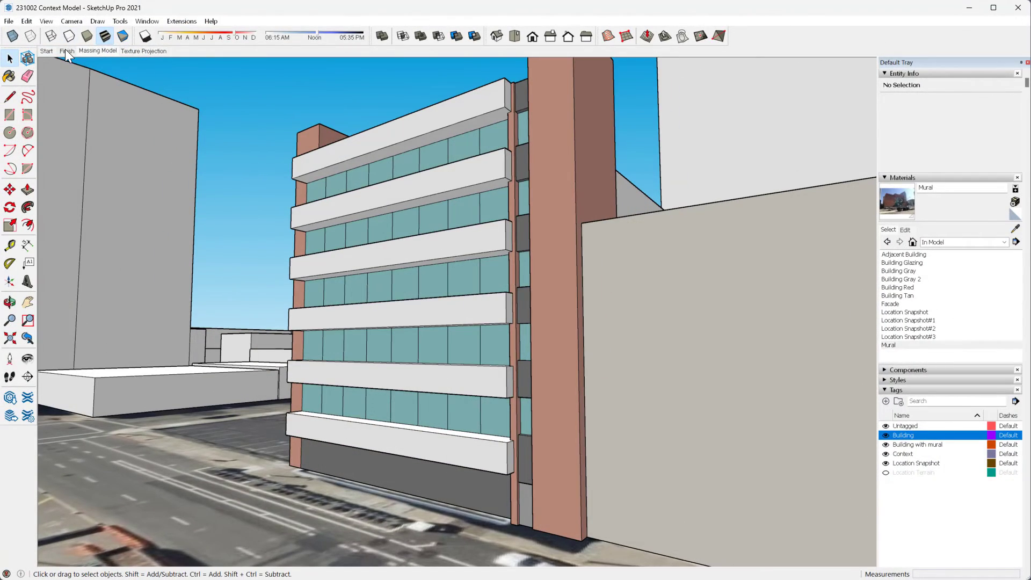
{"action": "left_click", "coordinate": [66, 49]}
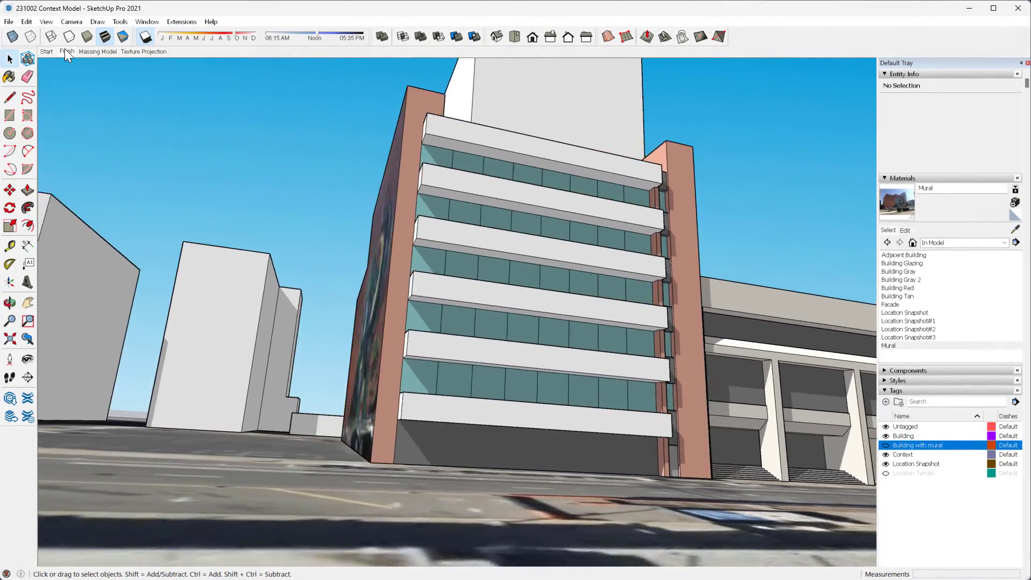